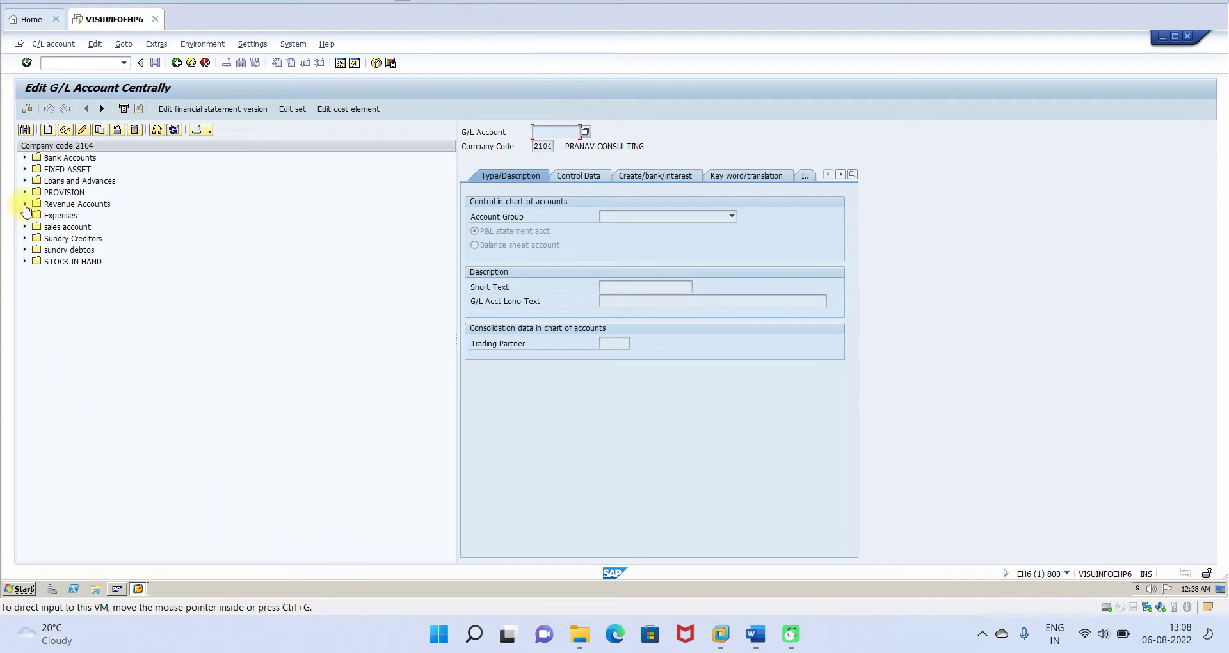
left_click(26, 211)
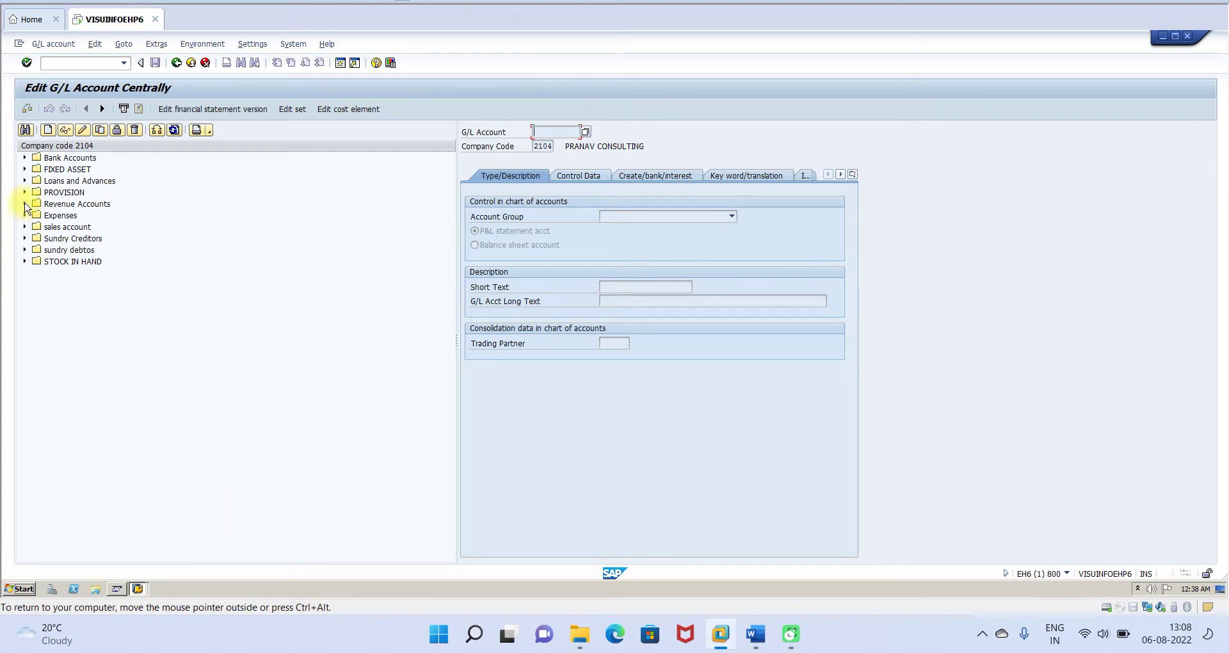
left_click(24, 205)
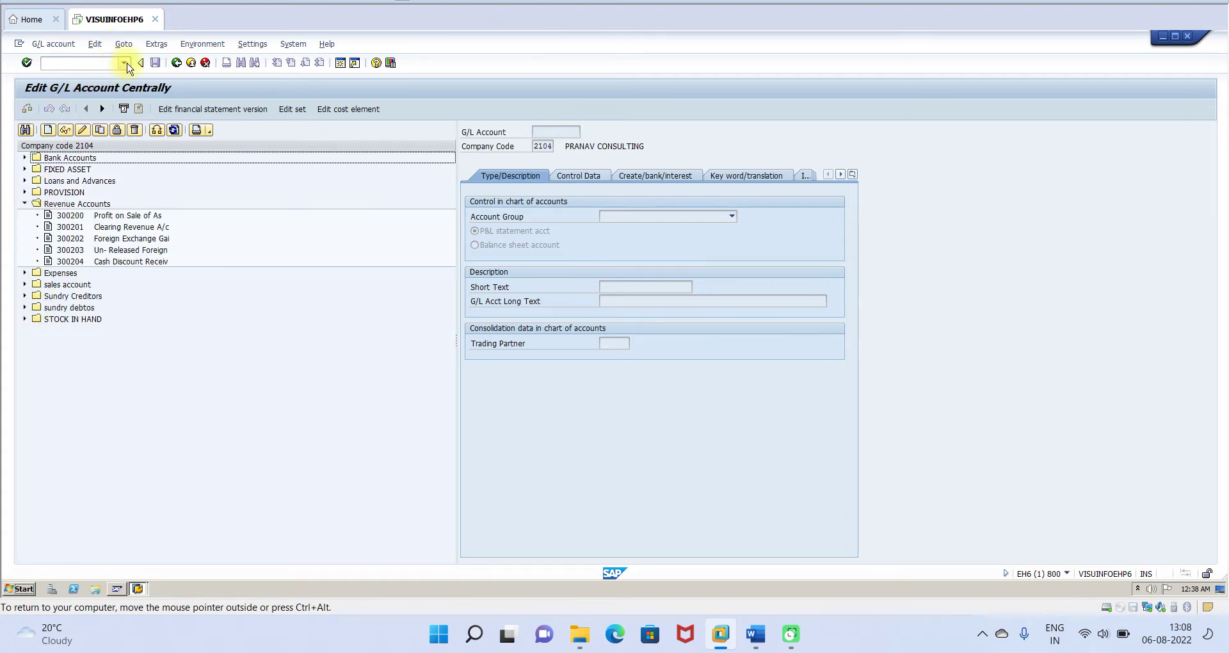
left_click(124, 63)
left_click(77, 76)
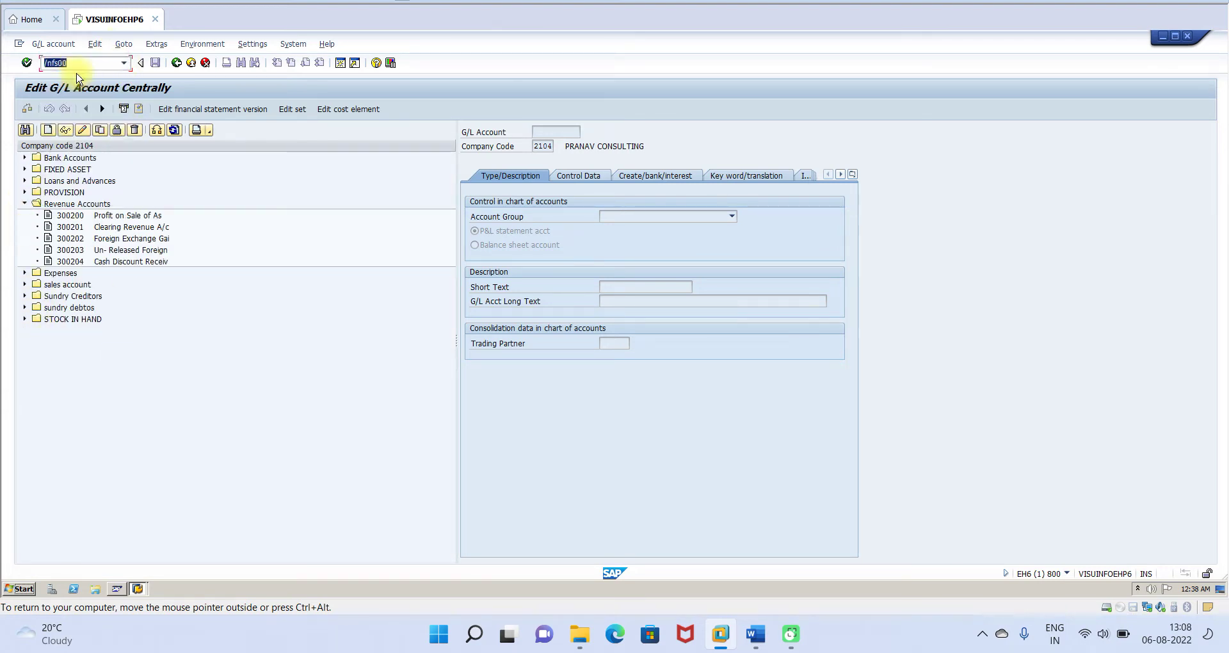
key("Return")
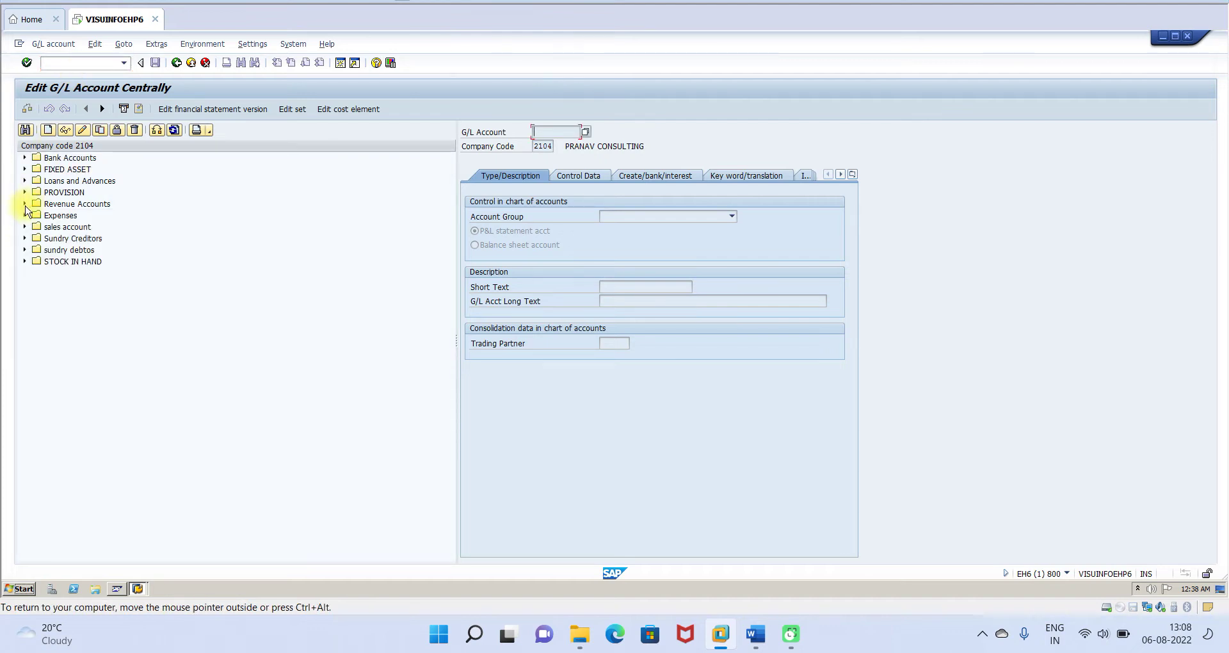
Step: Open the Cash Discount Received account under Revenue Accounts in change mode and review its control data and document creation settings
left_click(25, 204)
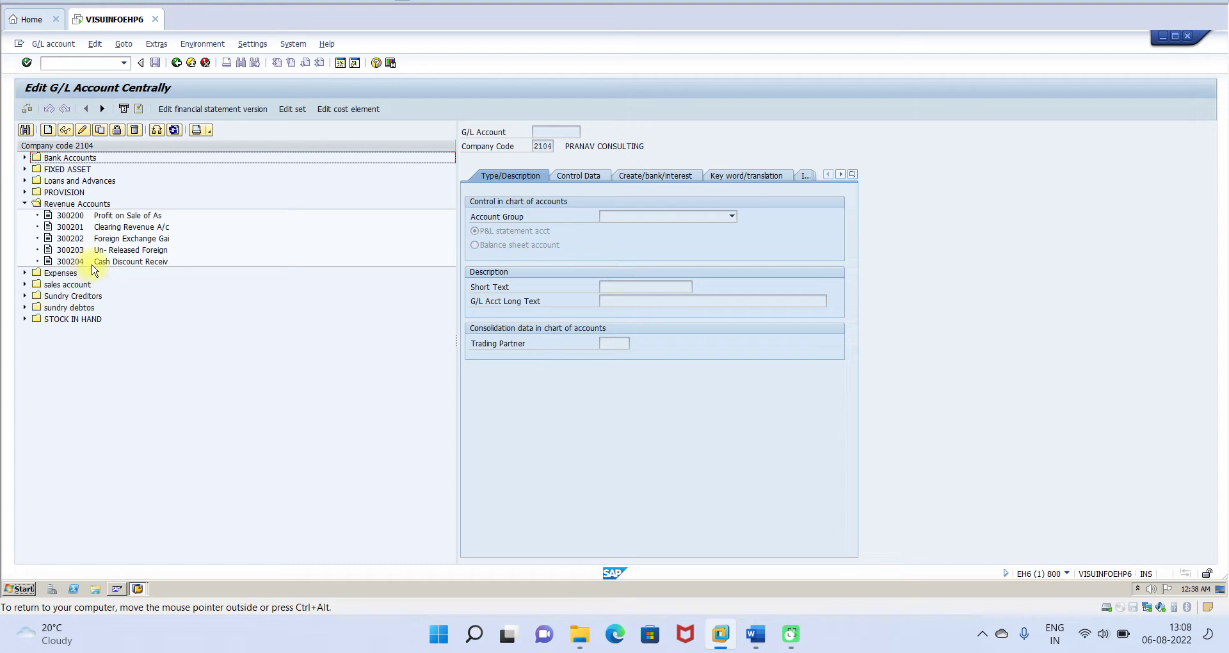
left_click(89, 262)
left_click(82, 130)
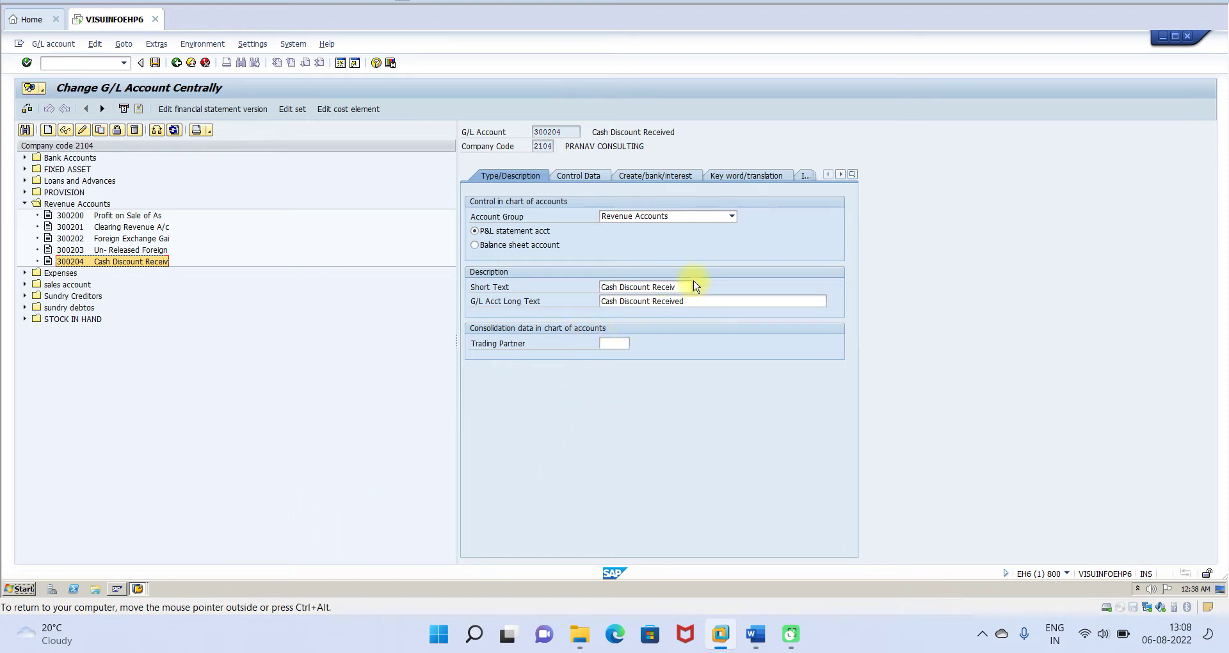
left_click(592, 178)
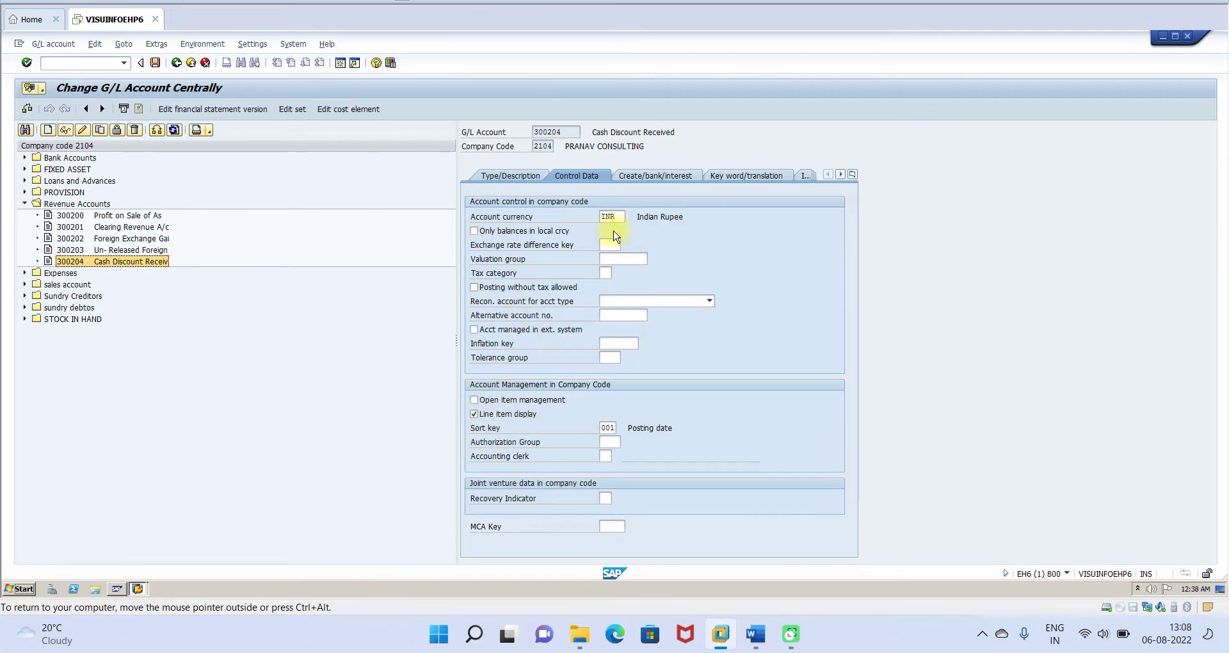
left_click(641, 178)
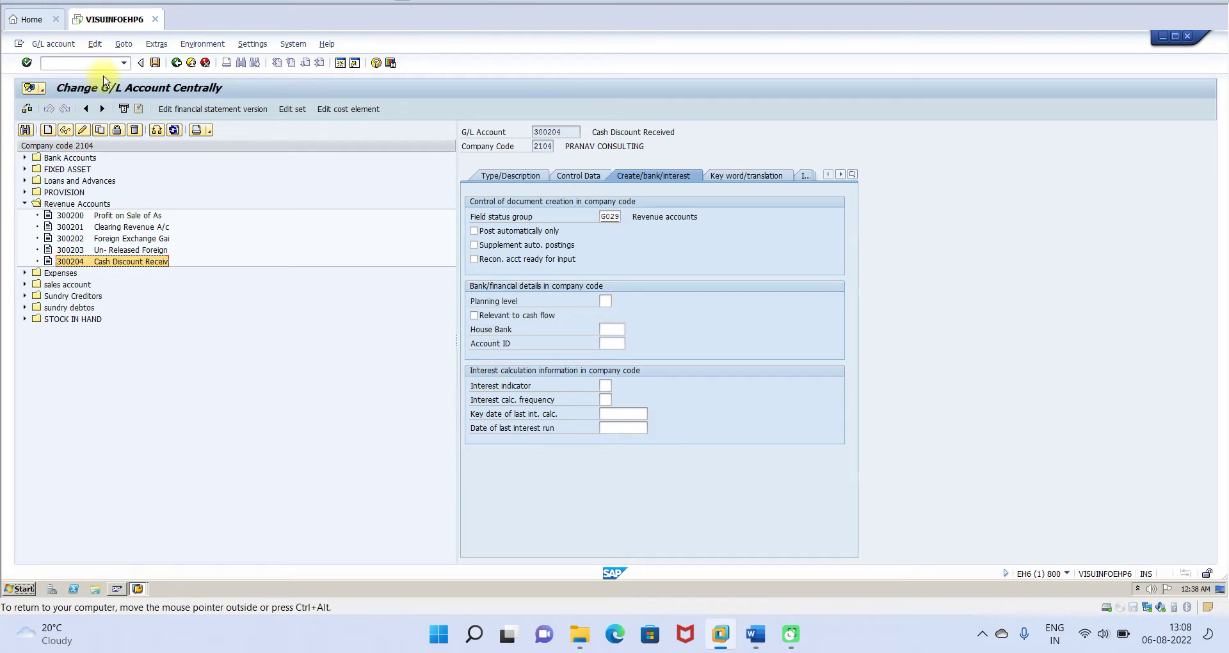
Step: Run transaction OBXU for chart of accounts 2104 and check the account assigned to cash discount received
left_click(123, 63)
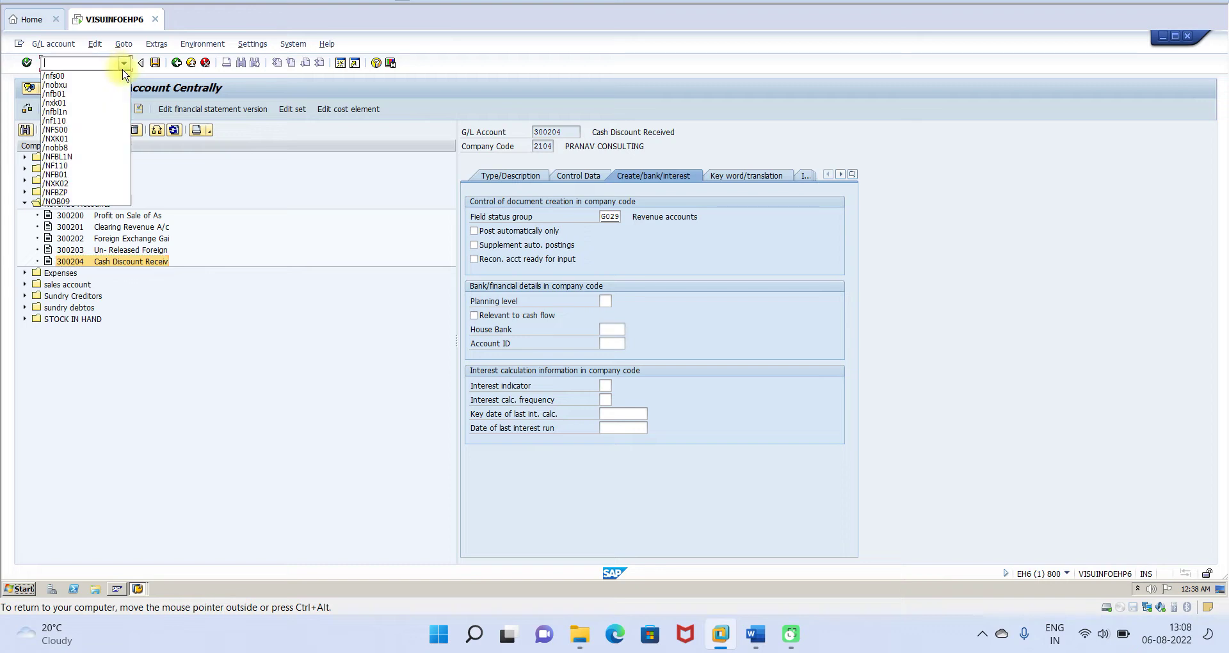
left_click(63, 85)
key("Return")
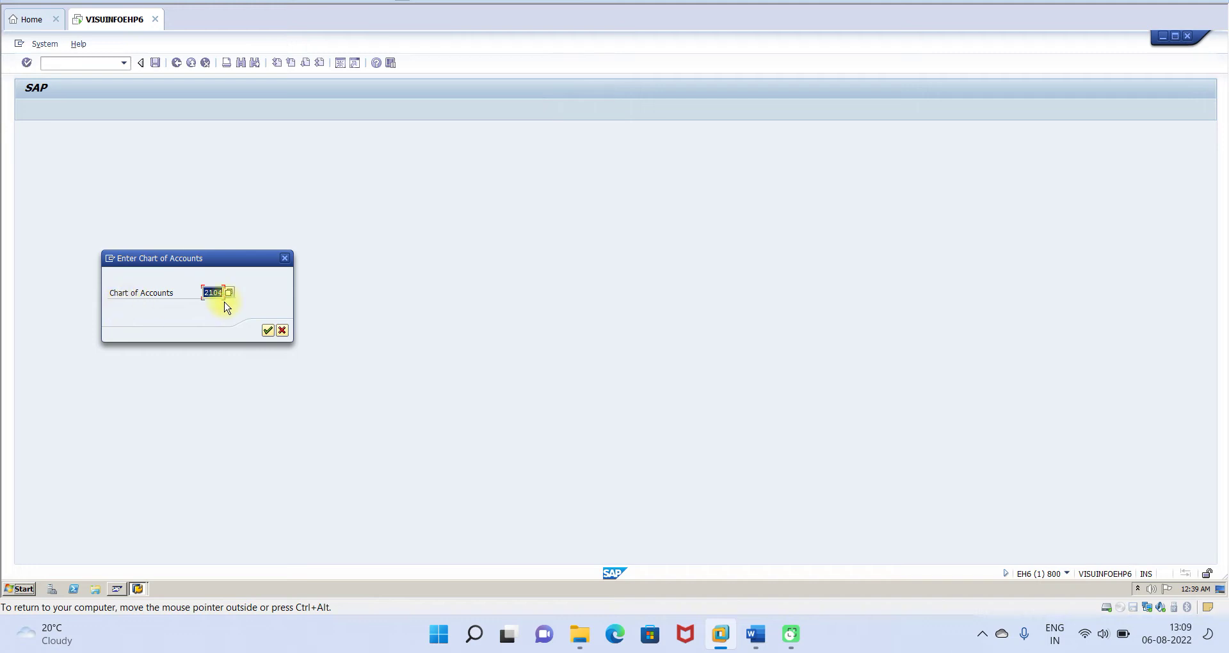
left_click(267, 331)
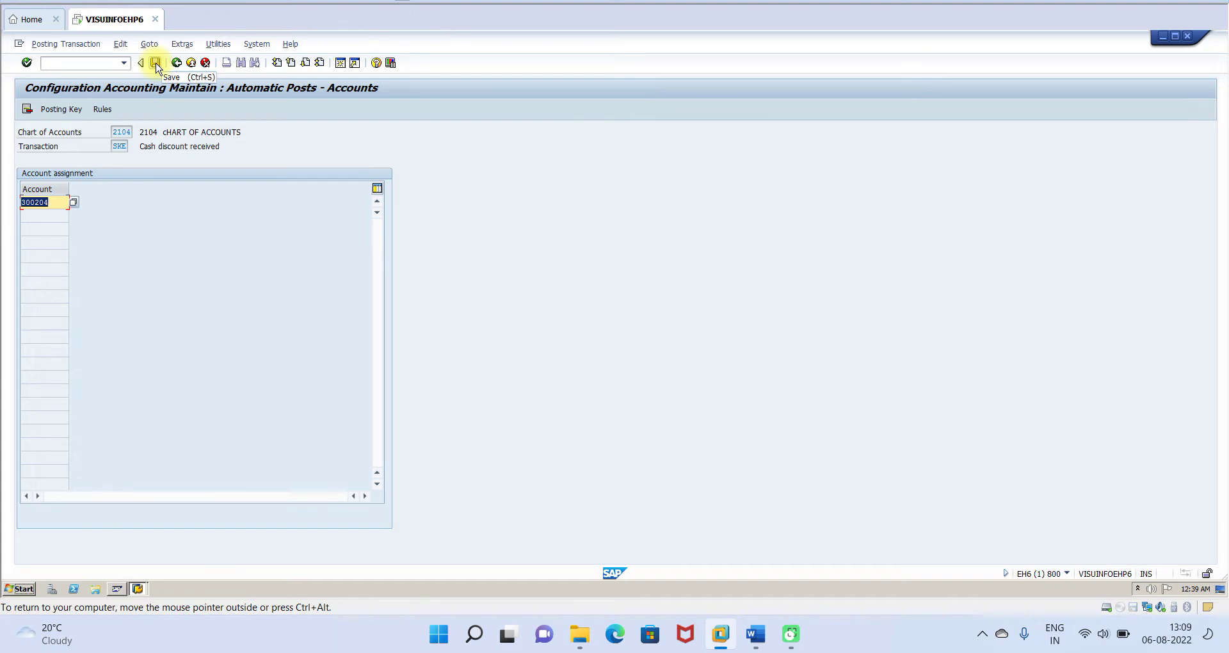
Step: Try to start vendor creation with transaction XK01, view the connection error's details and dismiss it
left_click(58, 63)
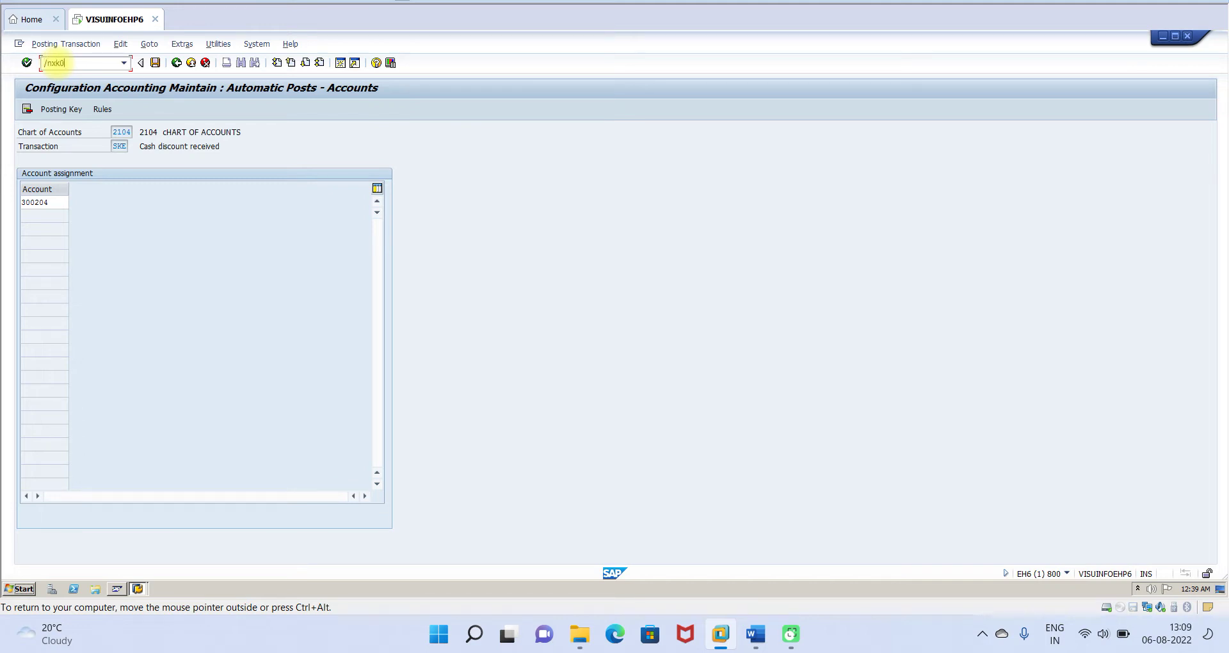
key("Return")
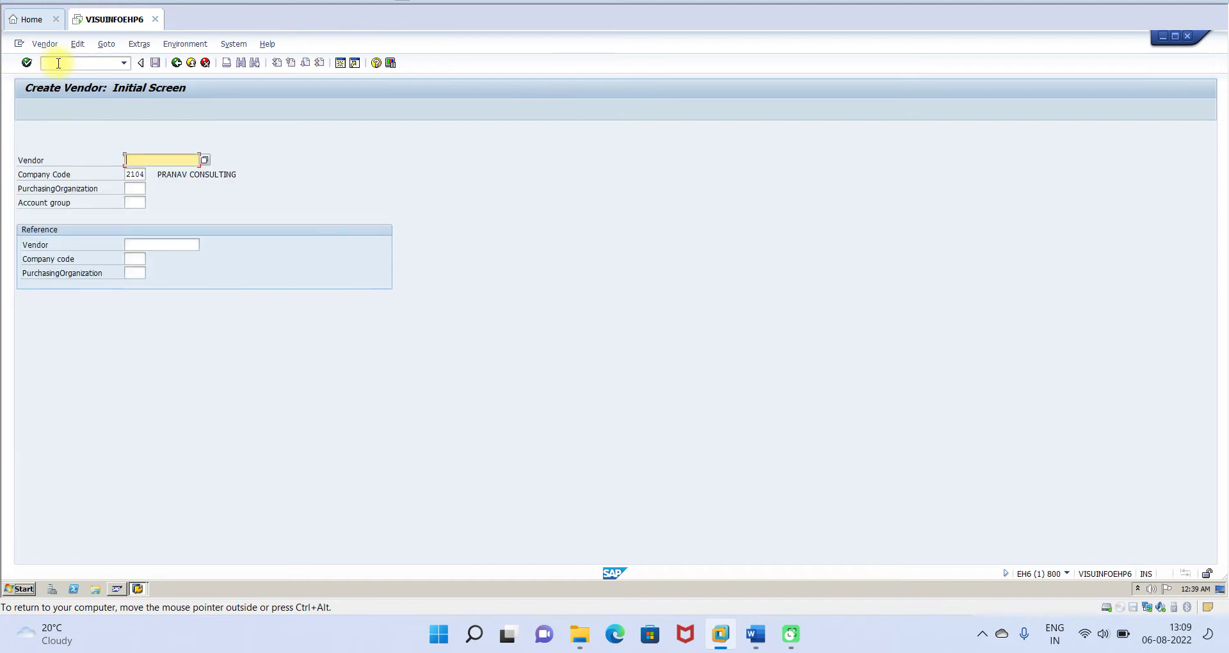
left_click(138, 204)
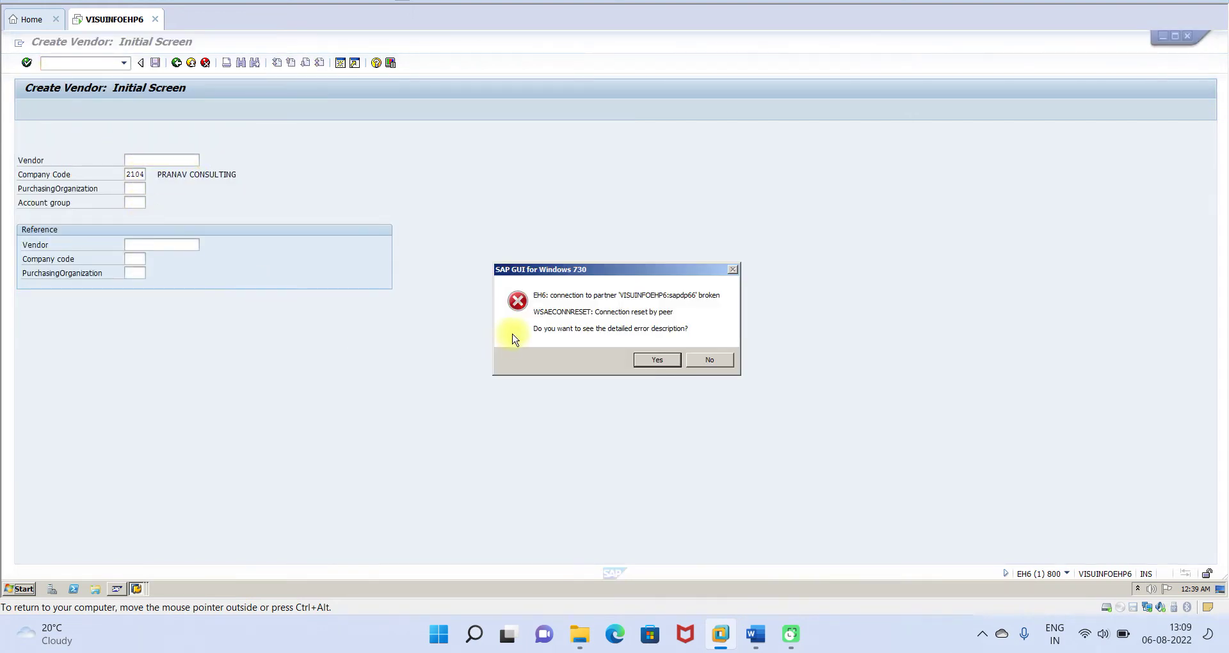
left_click(655, 362)
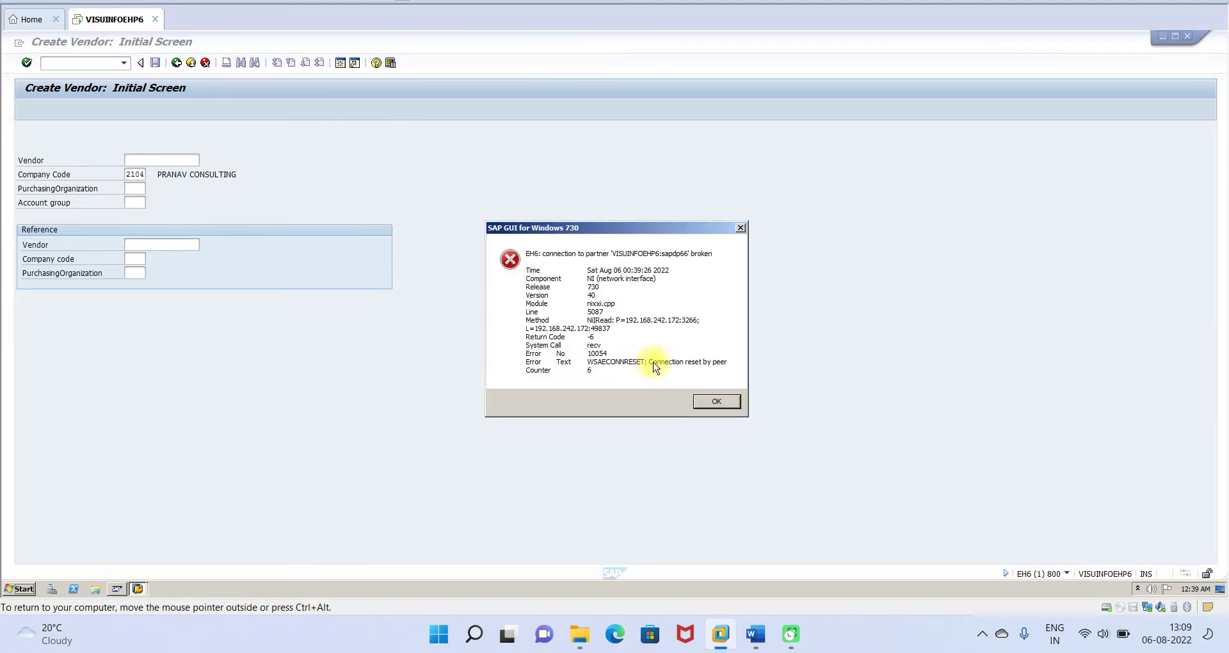
left_click(734, 402)
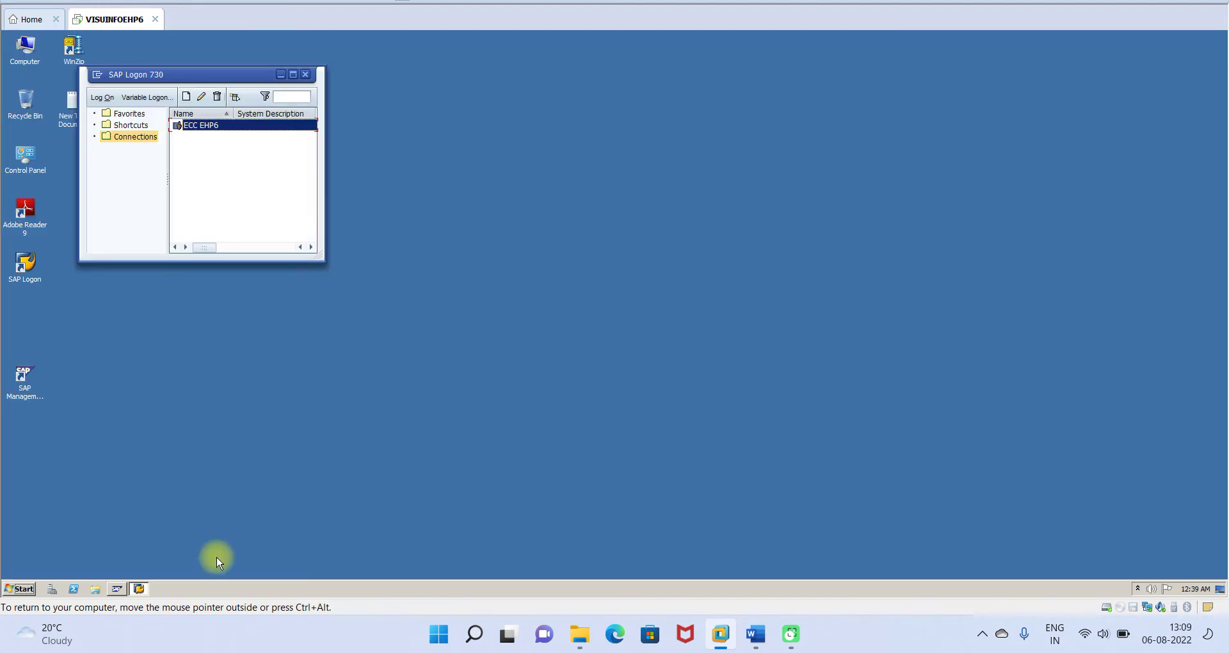
Step: Check the EH6 system in the SAP management console and log on again to ECC EHP6 as sapuser with the account password
left_click(117, 588)
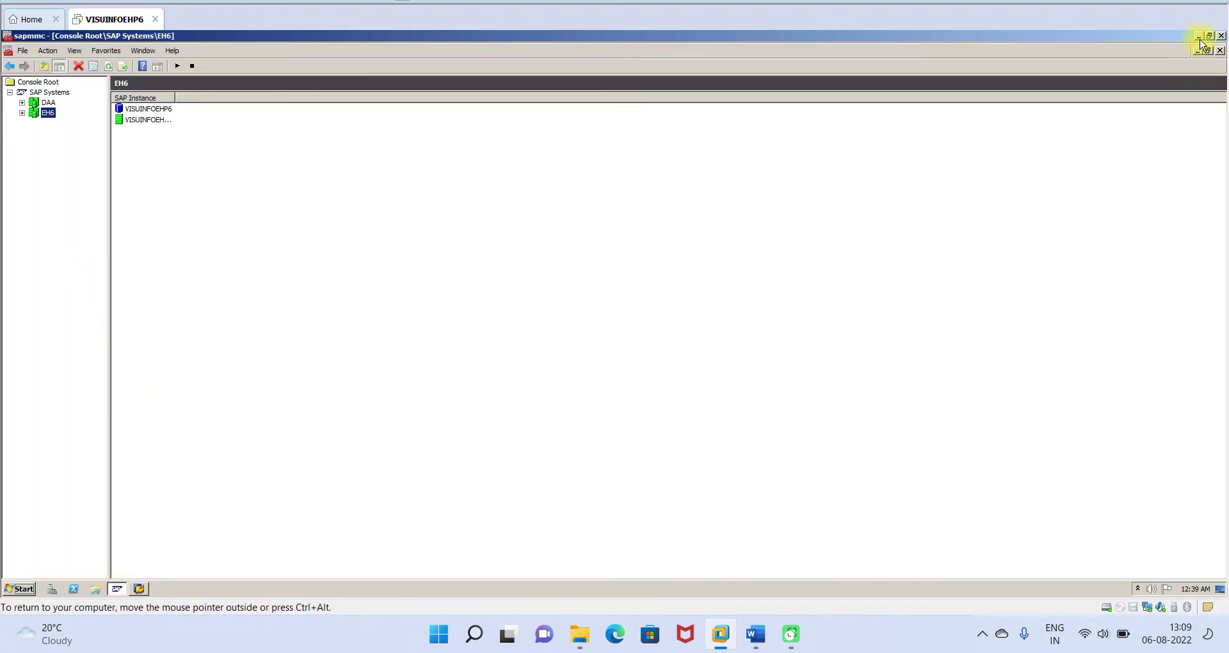
left_click(1199, 36)
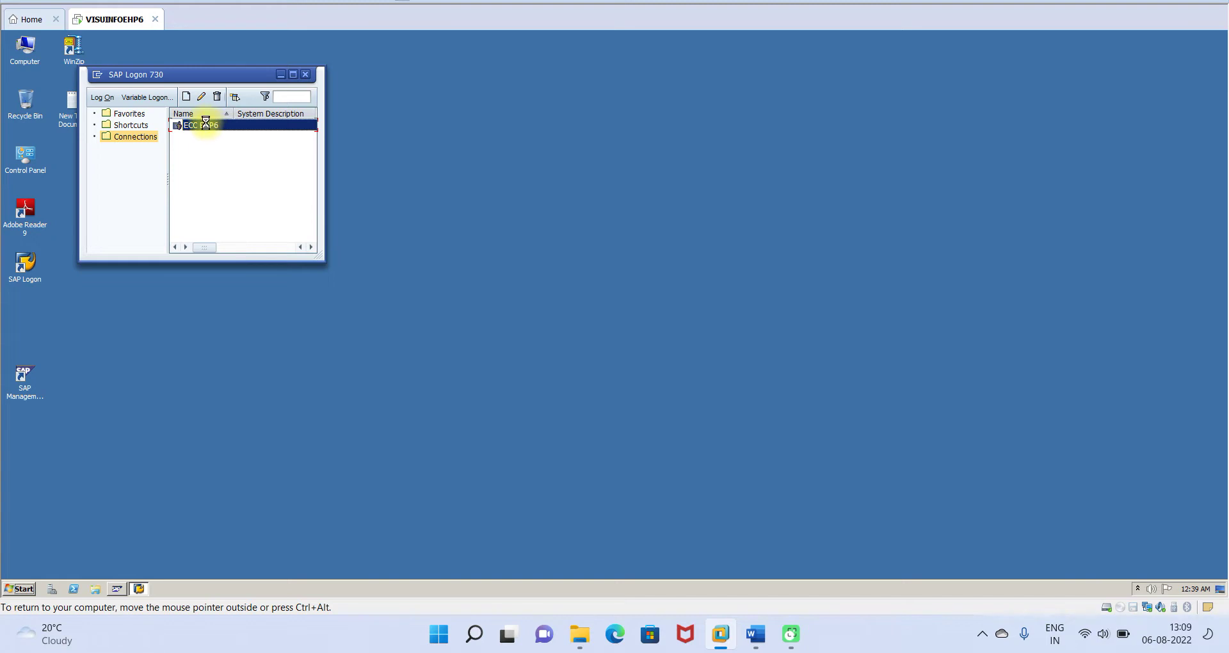
key("Return")
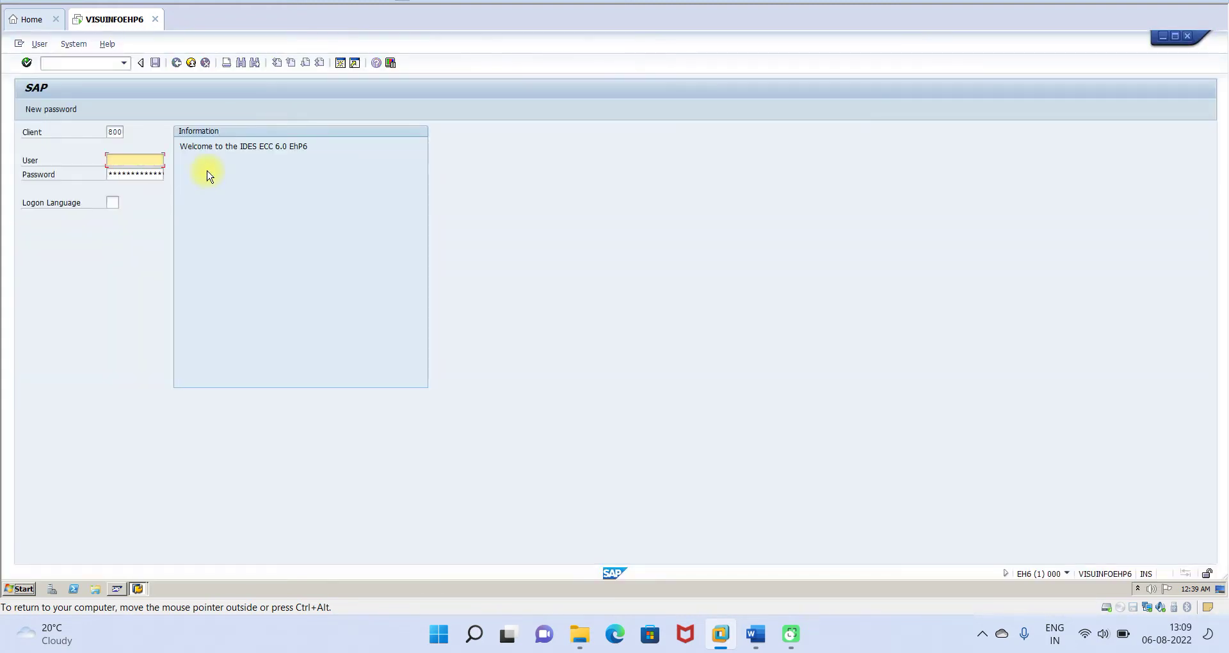
type("sapuser")
left_click(127, 172)
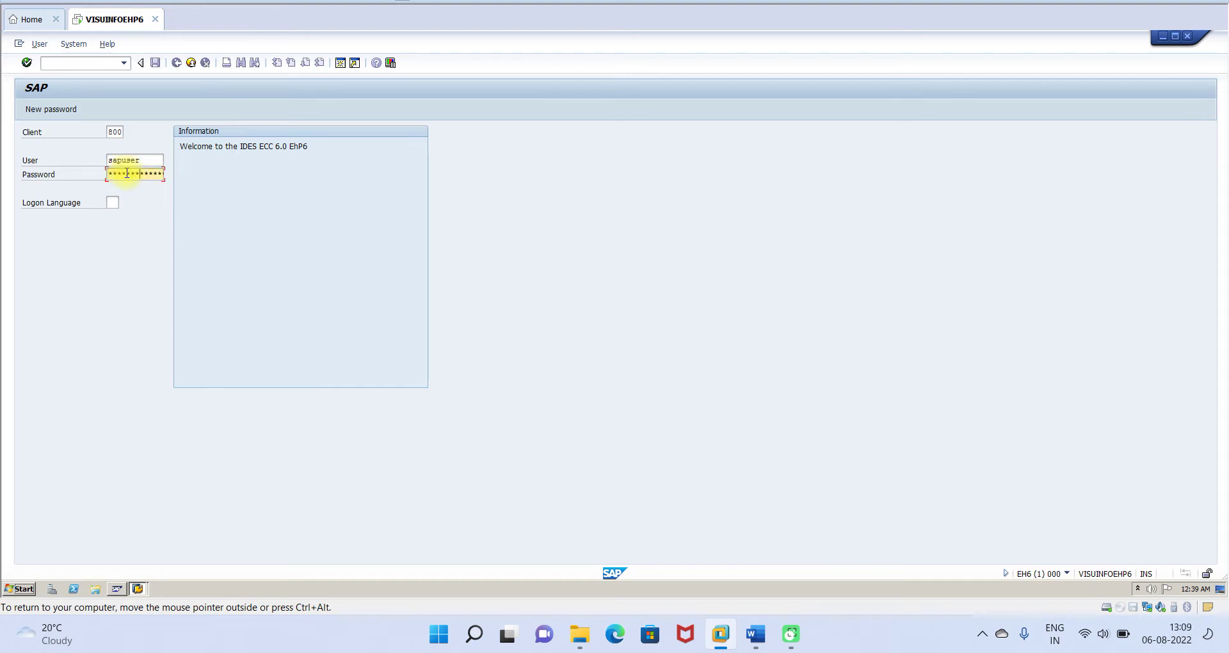
key("Return")
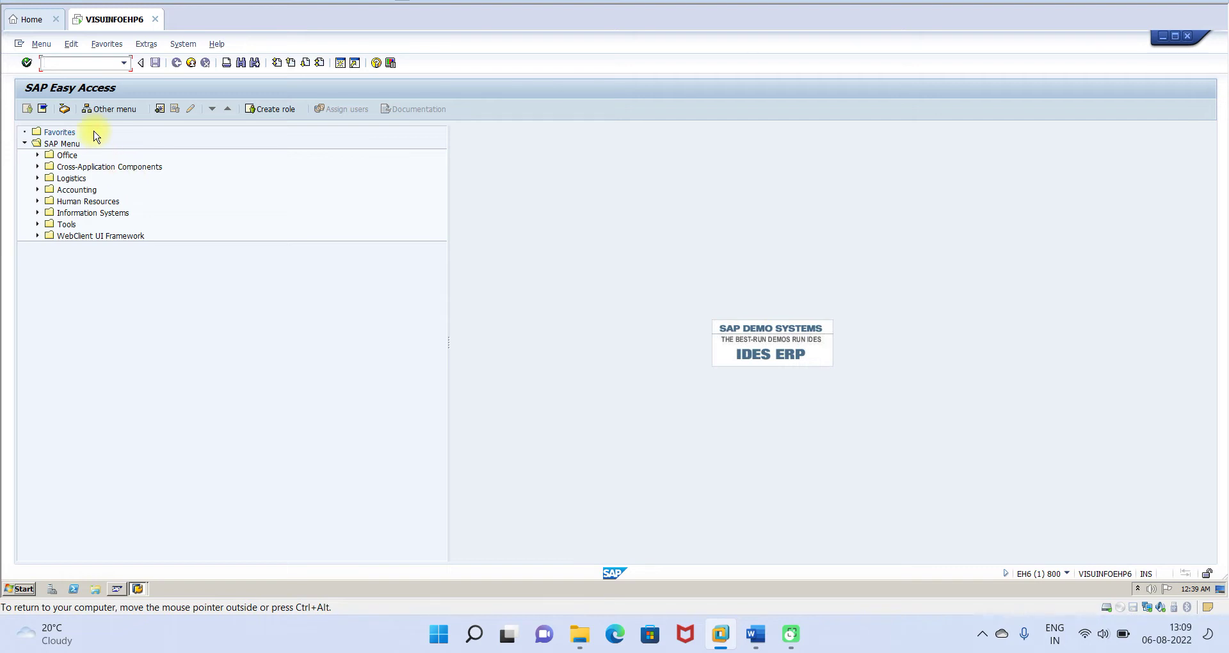
Step: Start vendor creation with transaction XK01, using company code 2104 and account group 2104
type("/nxk01")
key("Return")
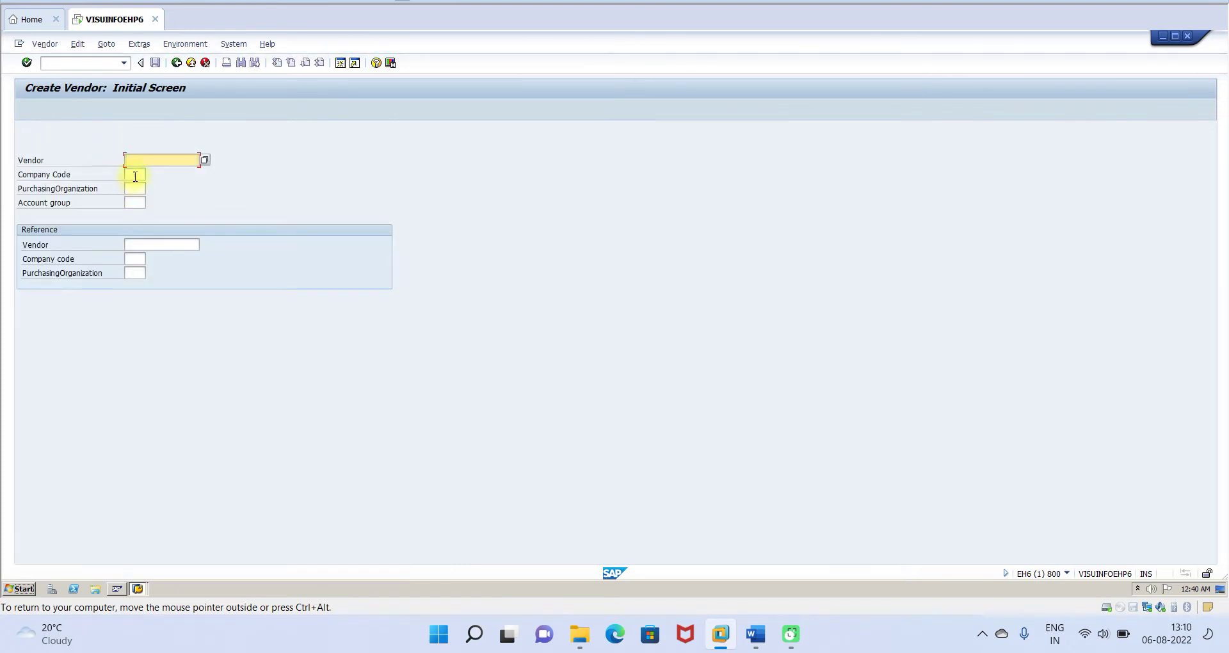
left_click(135, 173)
type("2104")
left_click(136, 201)
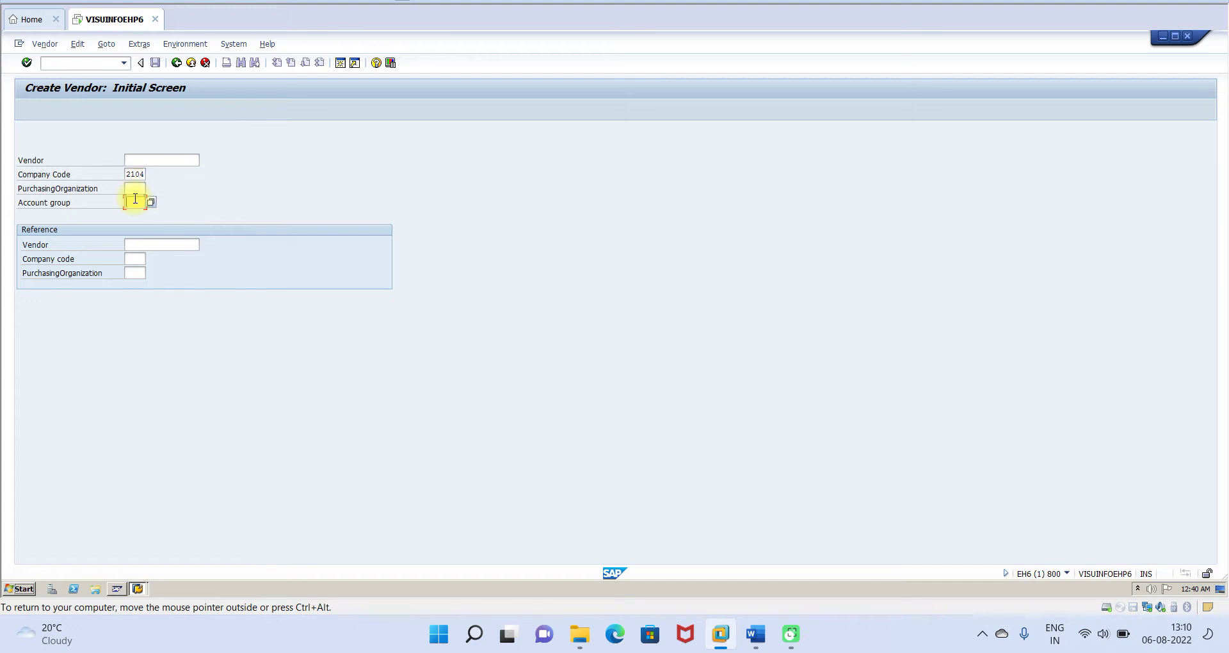
type("2104")
key("Return")
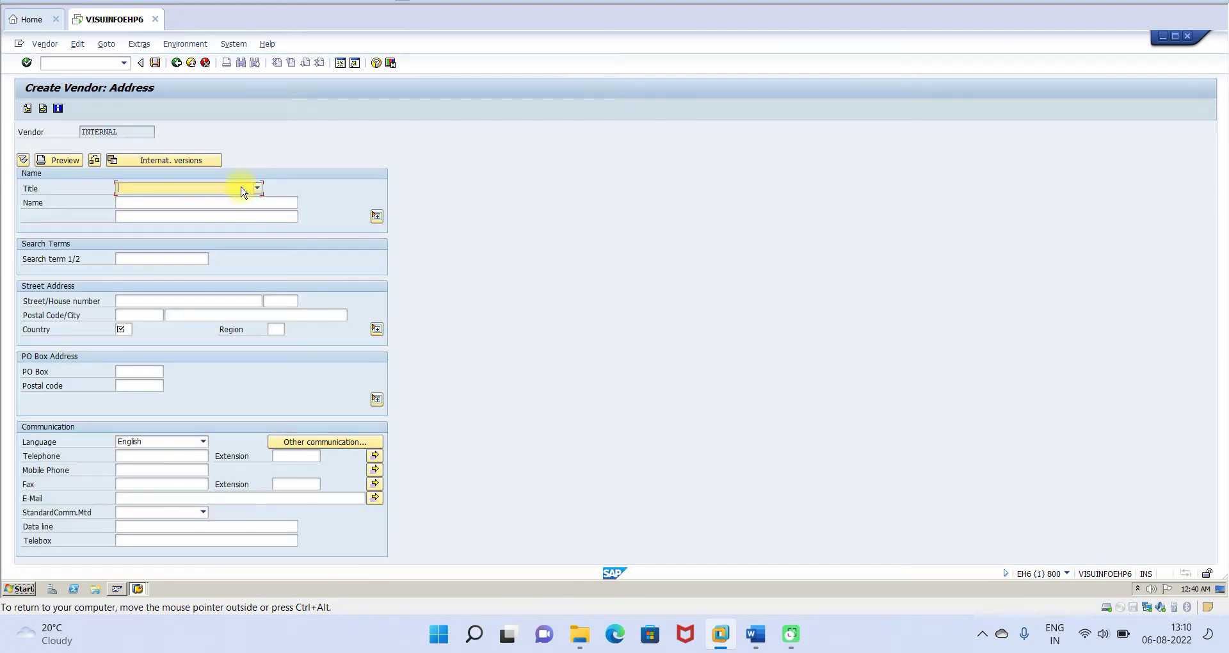
Step: Set the vendor's title to Company and its name to "Test Vendor (Cash Discoount test)"
left_click(255, 188)
left_click(167, 202)
left_click(152, 204)
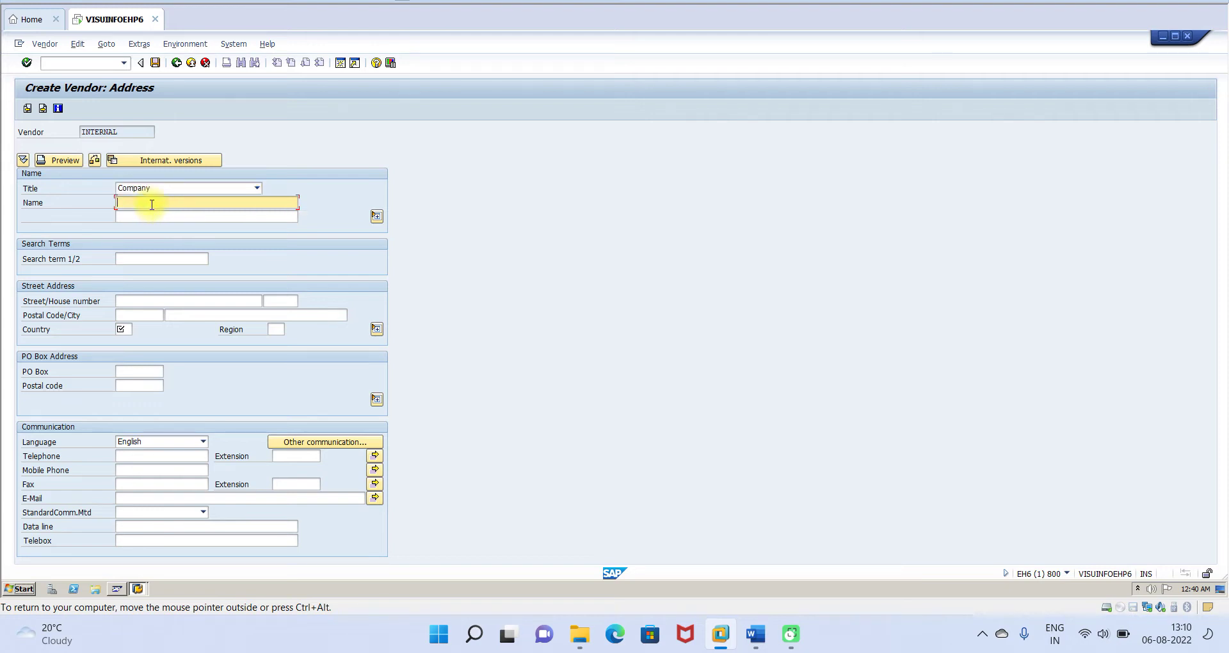
type("Test Ven")
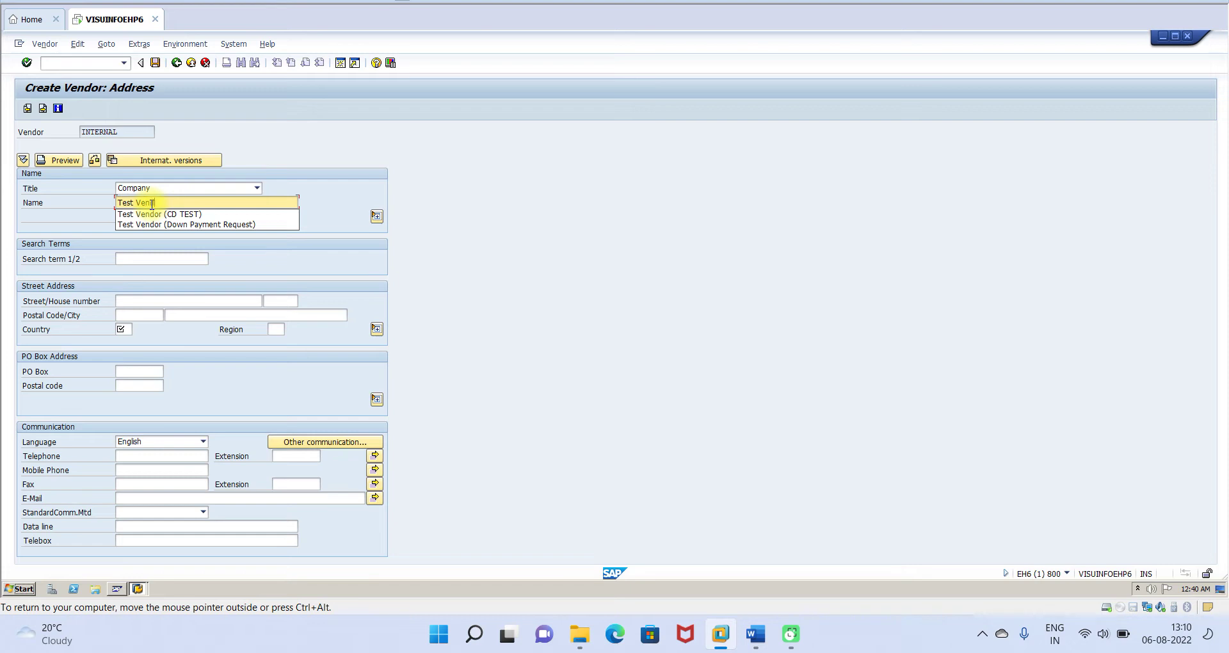
type("d")
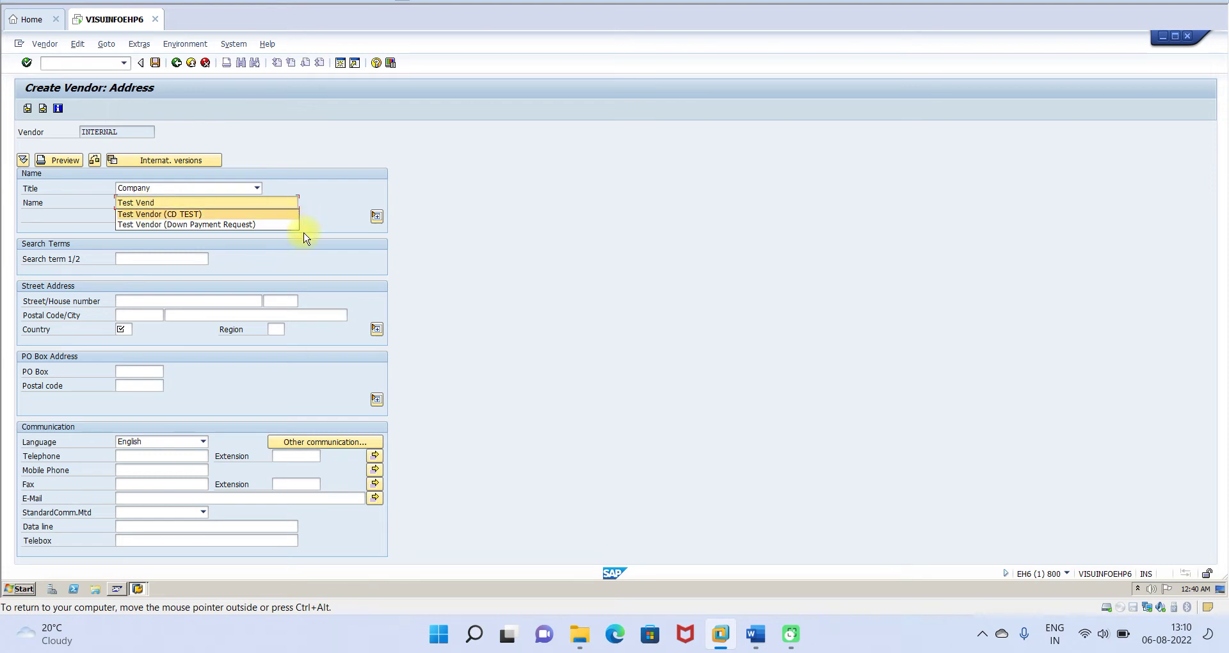
type("or")
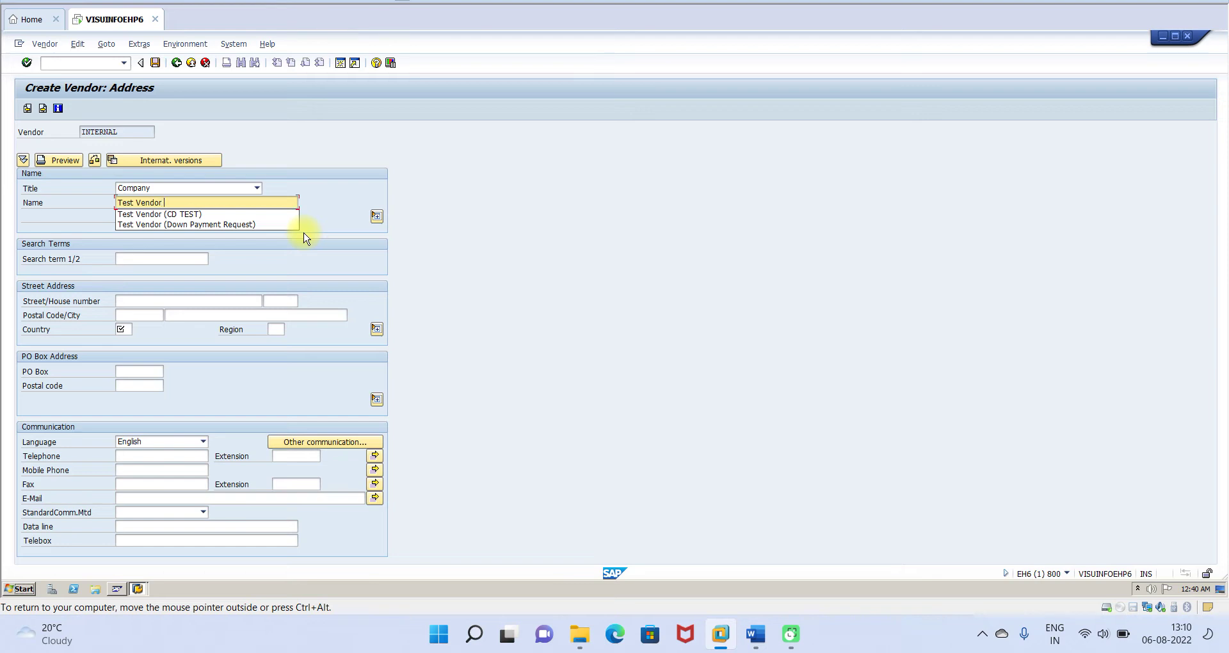
type(" (Cash Discoount test")
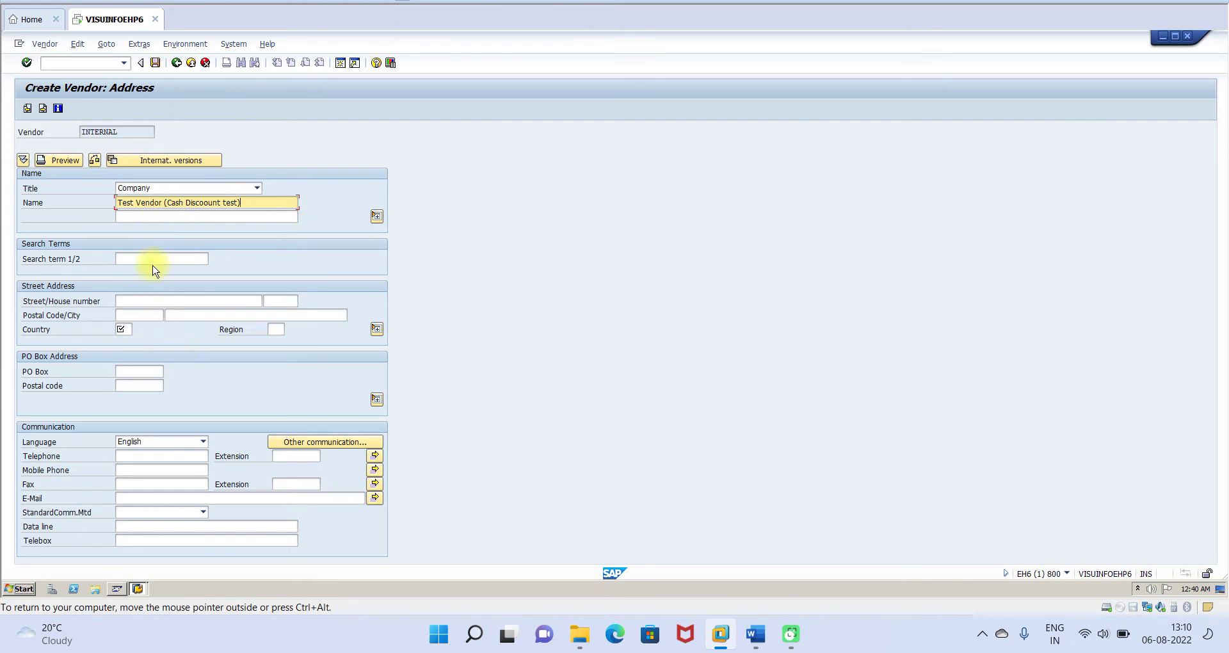
Step: Fill in the vendor's street, house number, postal code and city in the street address
left_click(138, 301)
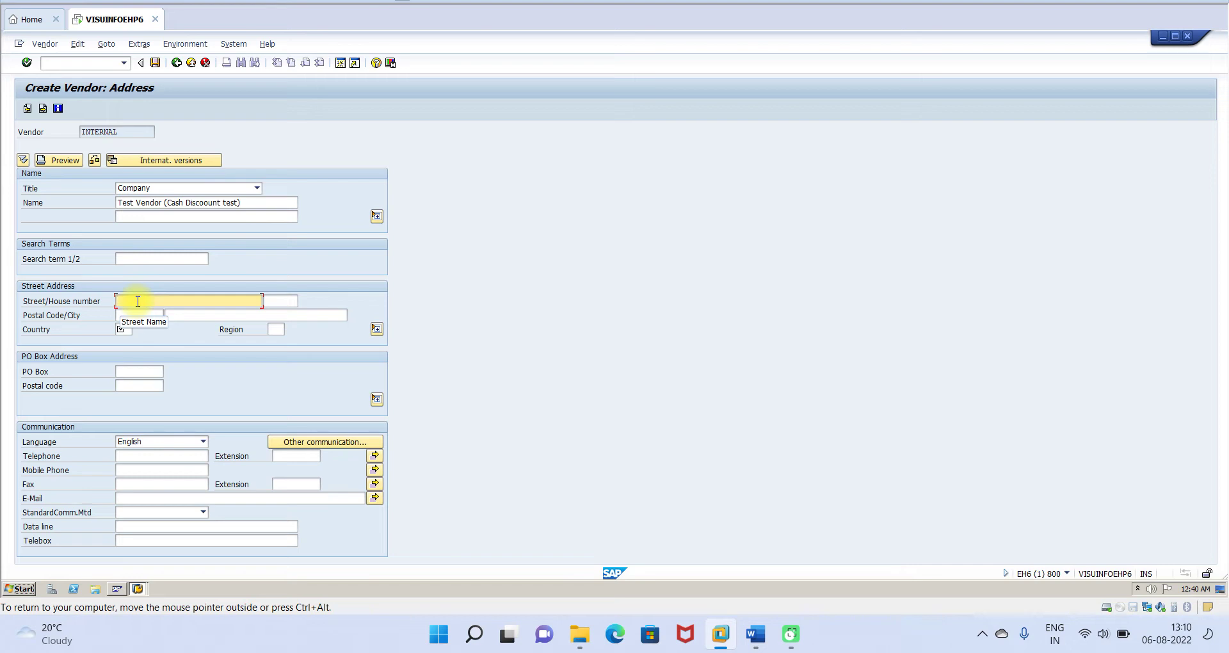
type("d")
type("T")
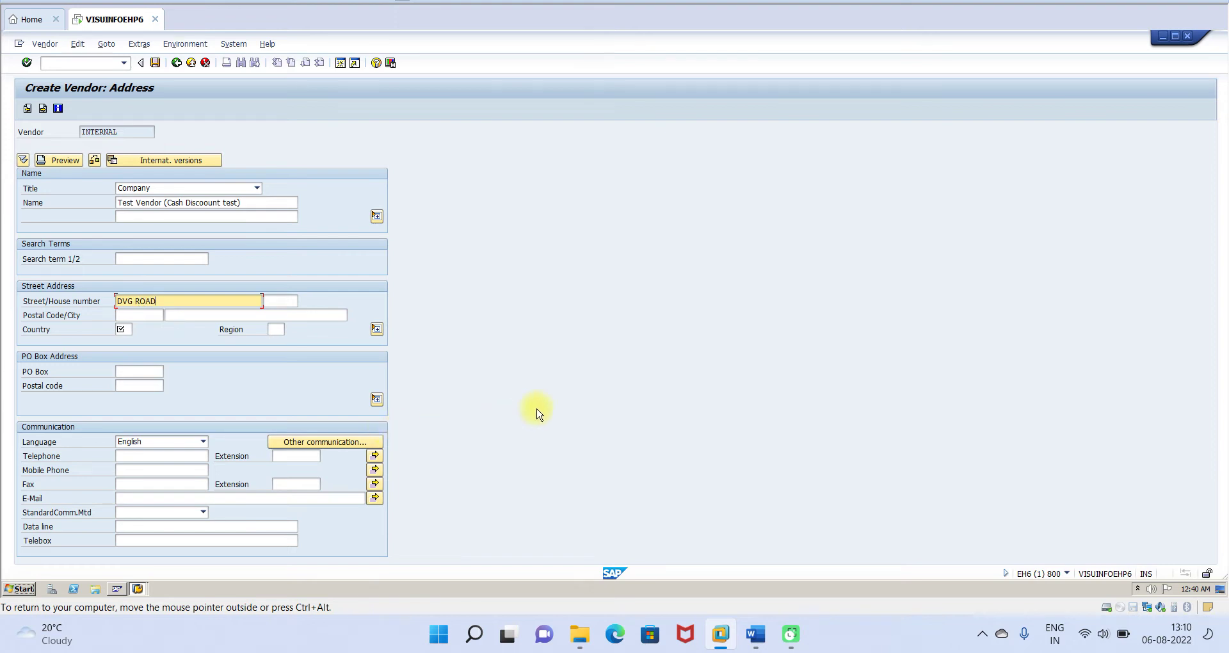
left_click(282, 299)
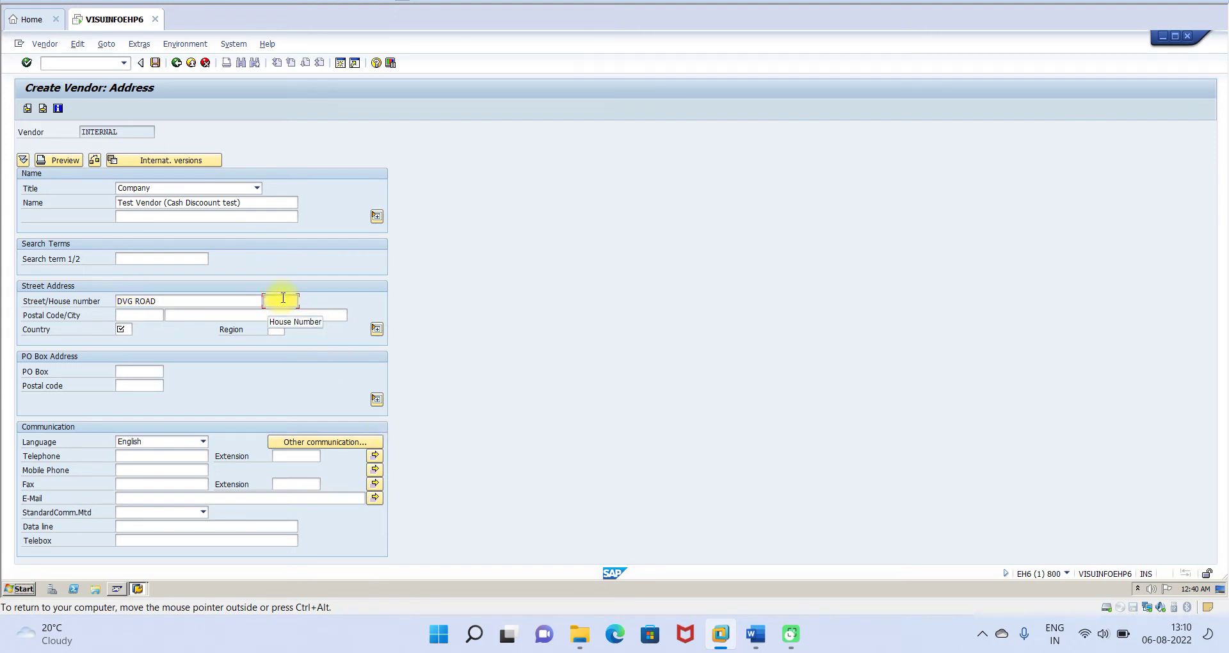
type("47")
left_click(128, 315)
left_click(131, 315)
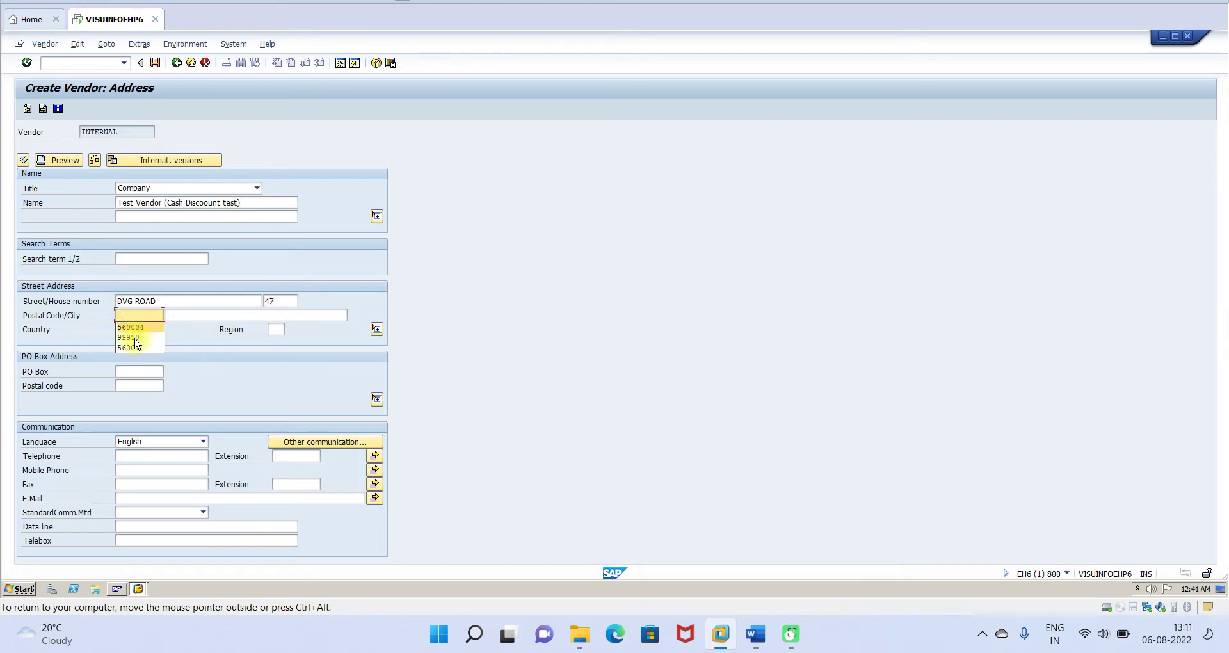
left_click(131, 327)
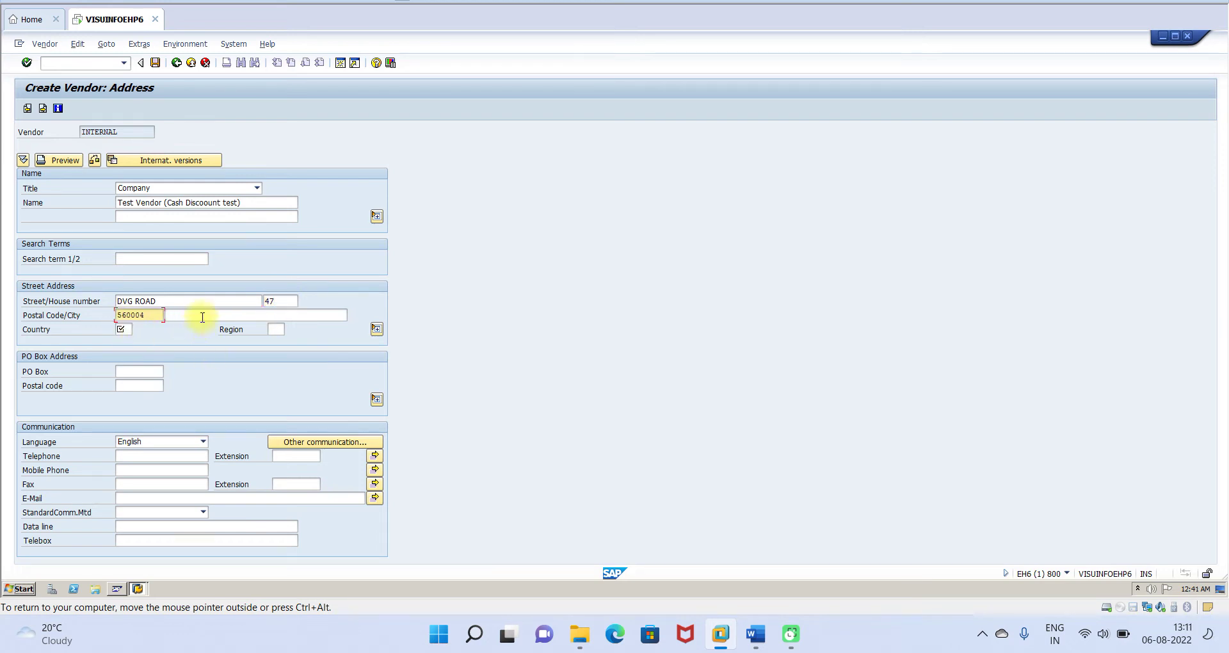
left_click(203, 316)
left_click(192, 326)
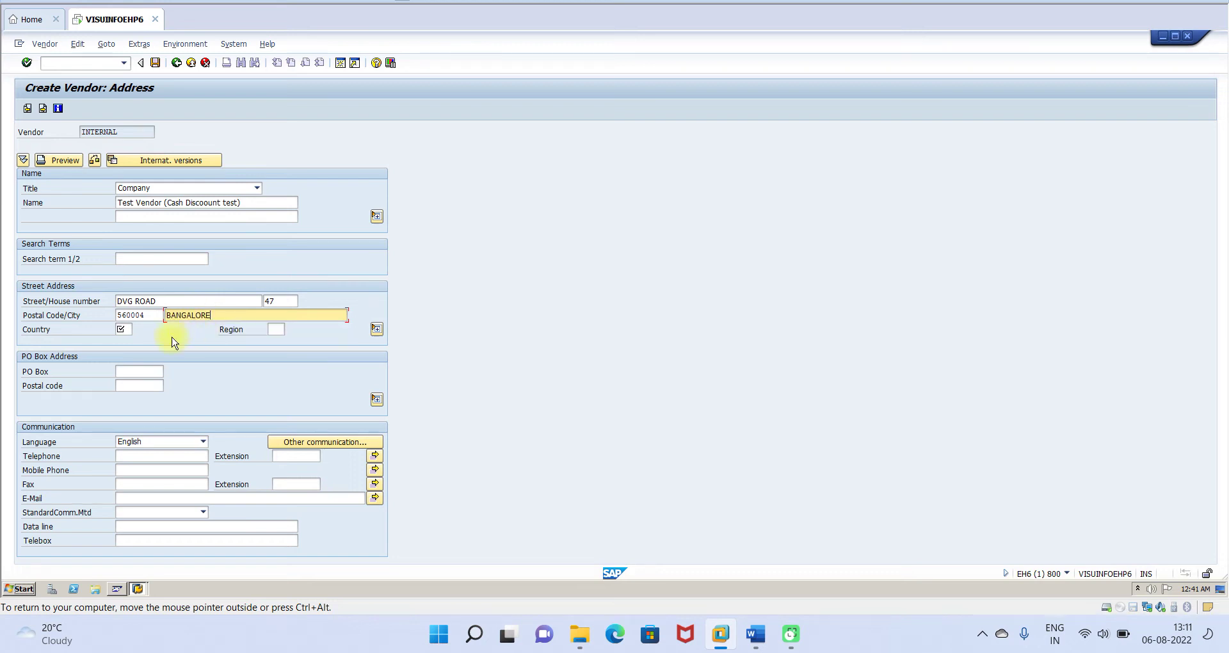
Step: Set the vendor's country to IN and proceed through the control data, leaving it blank, to the payment transactions
left_click(127, 330)
type("IN")
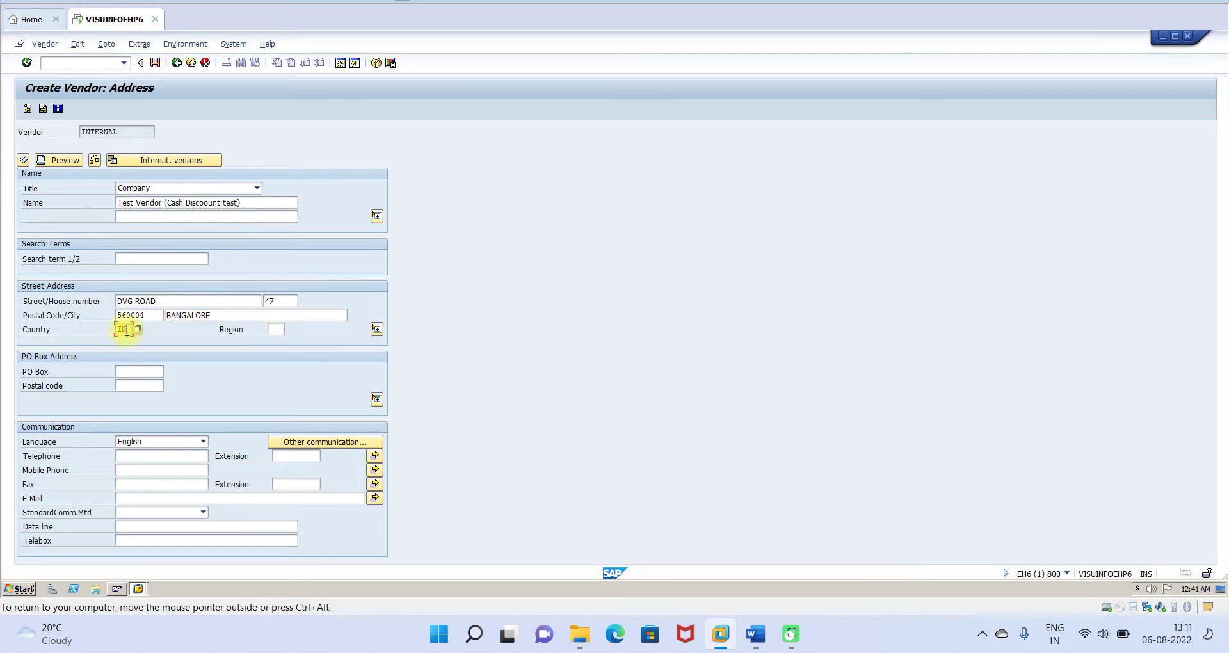
key("Return")
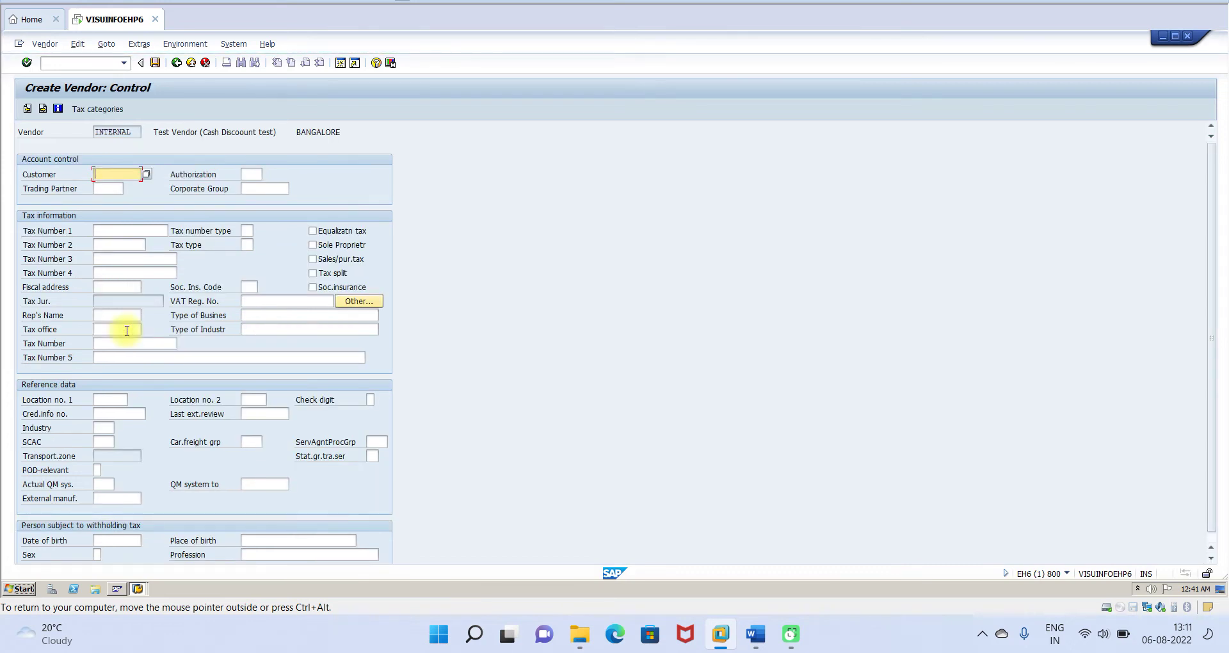
left_click(41, 134)
key("Return")
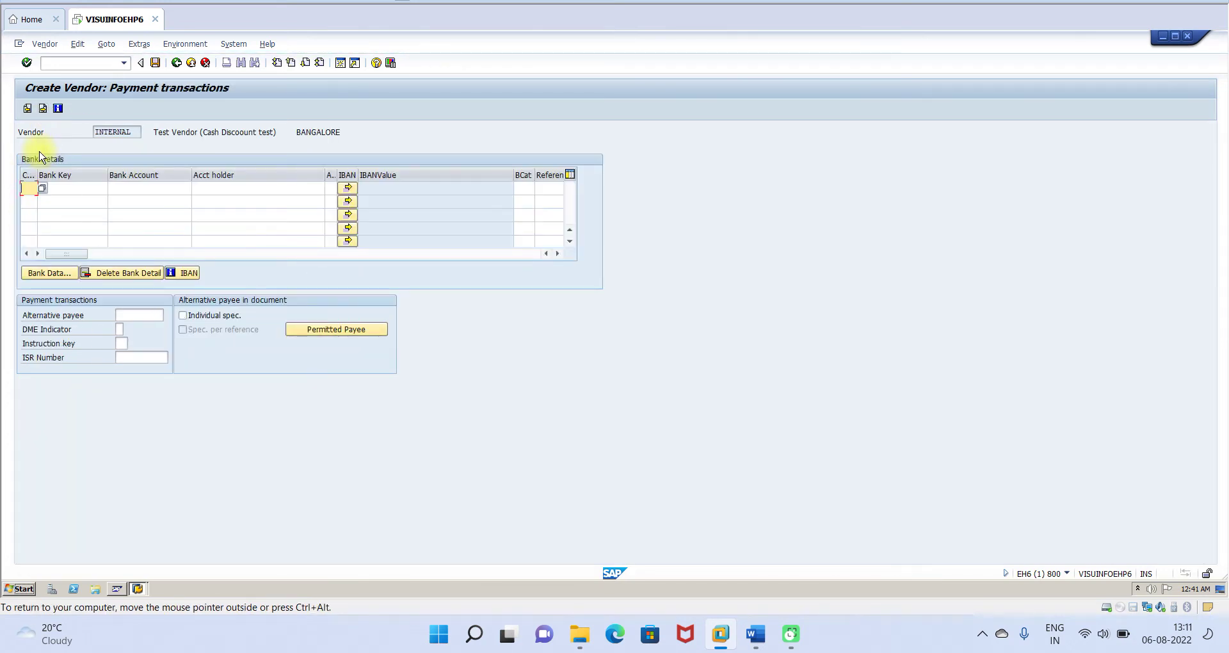
Step: Enter the vendor's bank details with country IN, bank key and bank account number, and skip the contact persons
left_click(33, 203)
left_click(57, 188)
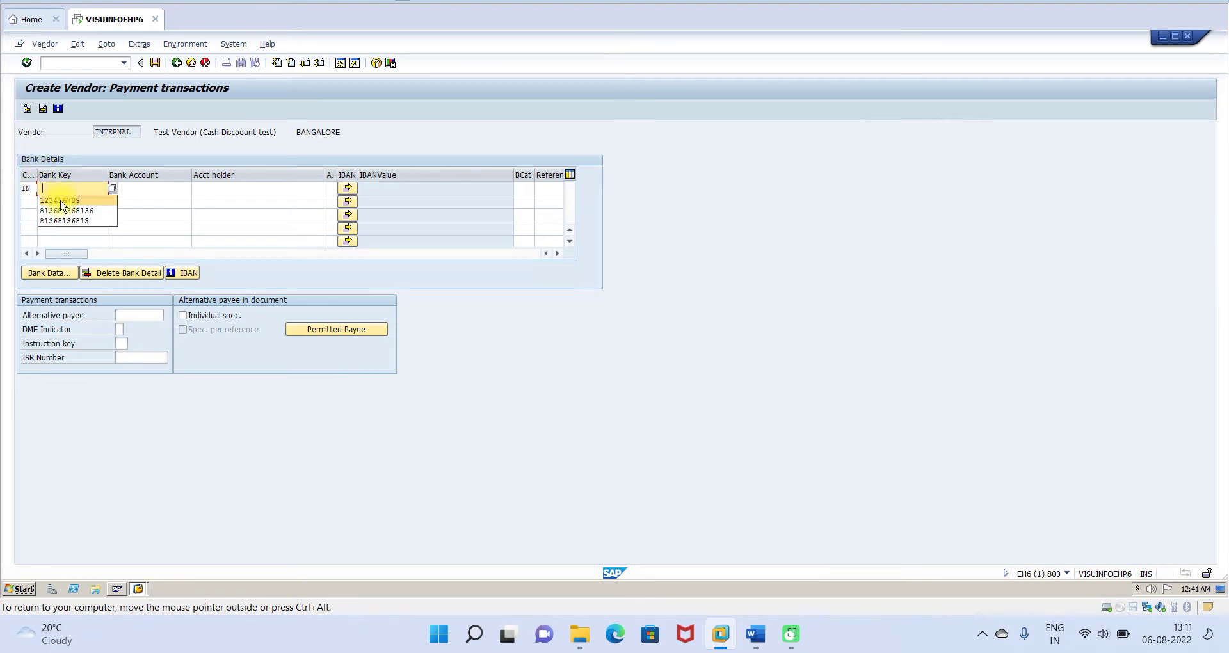
left_click(69, 201)
left_click(162, 187)
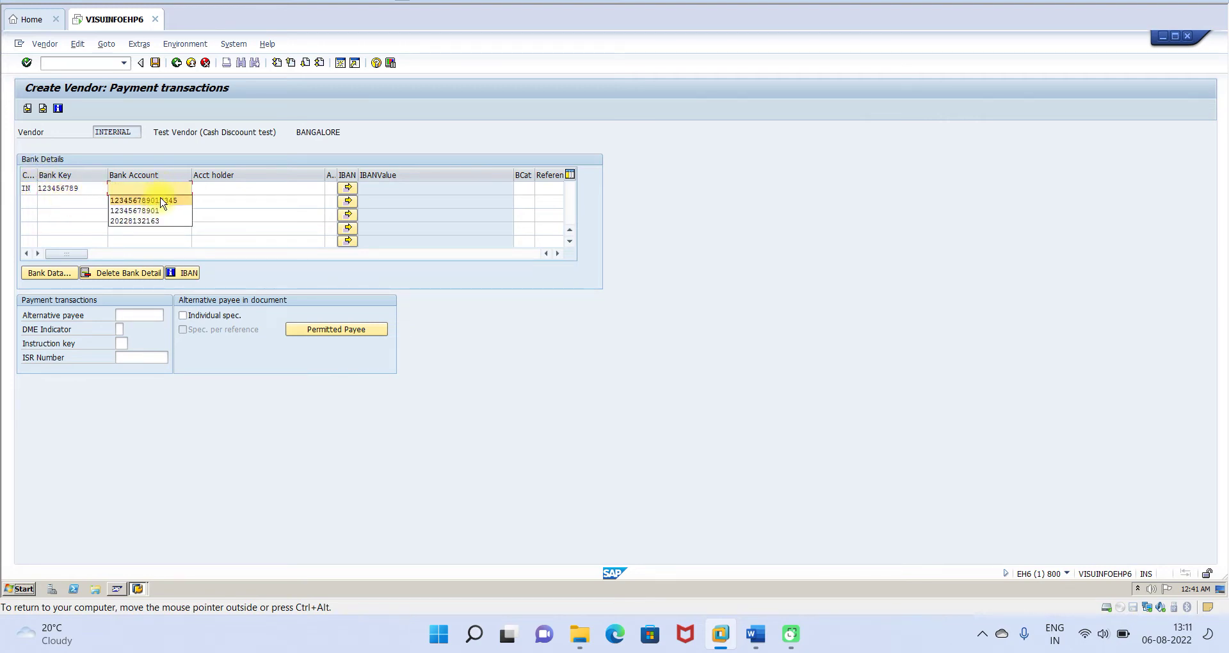
left_click(162, 201)
key("Return")
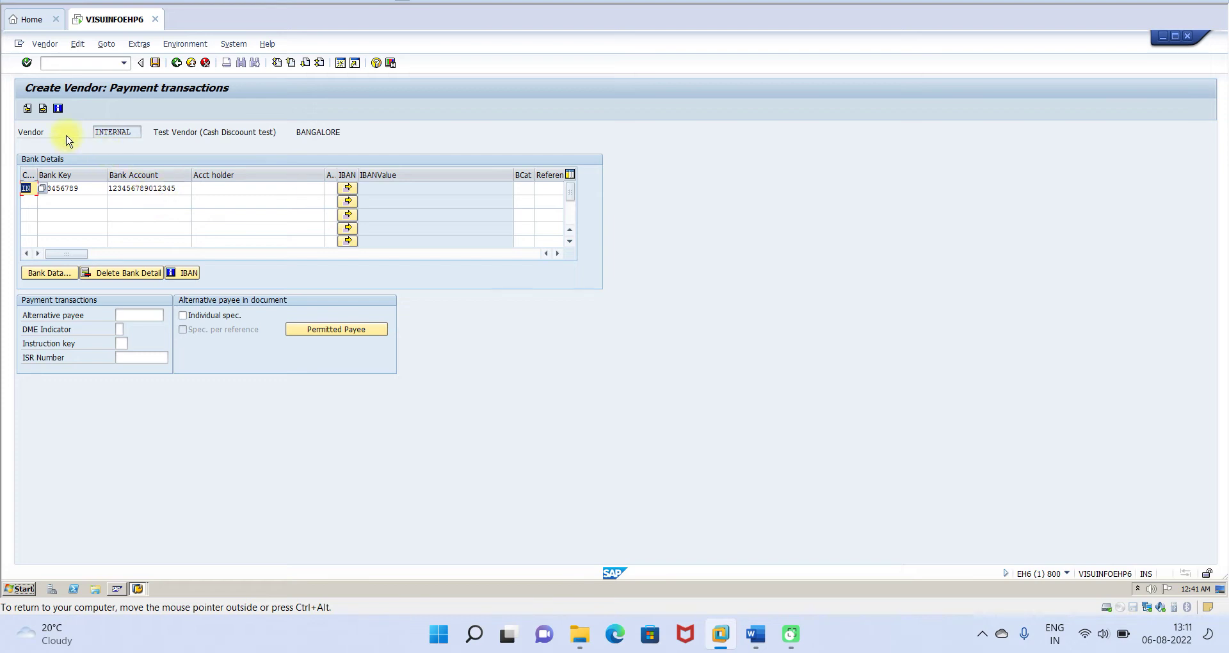
left_click(43, 109)
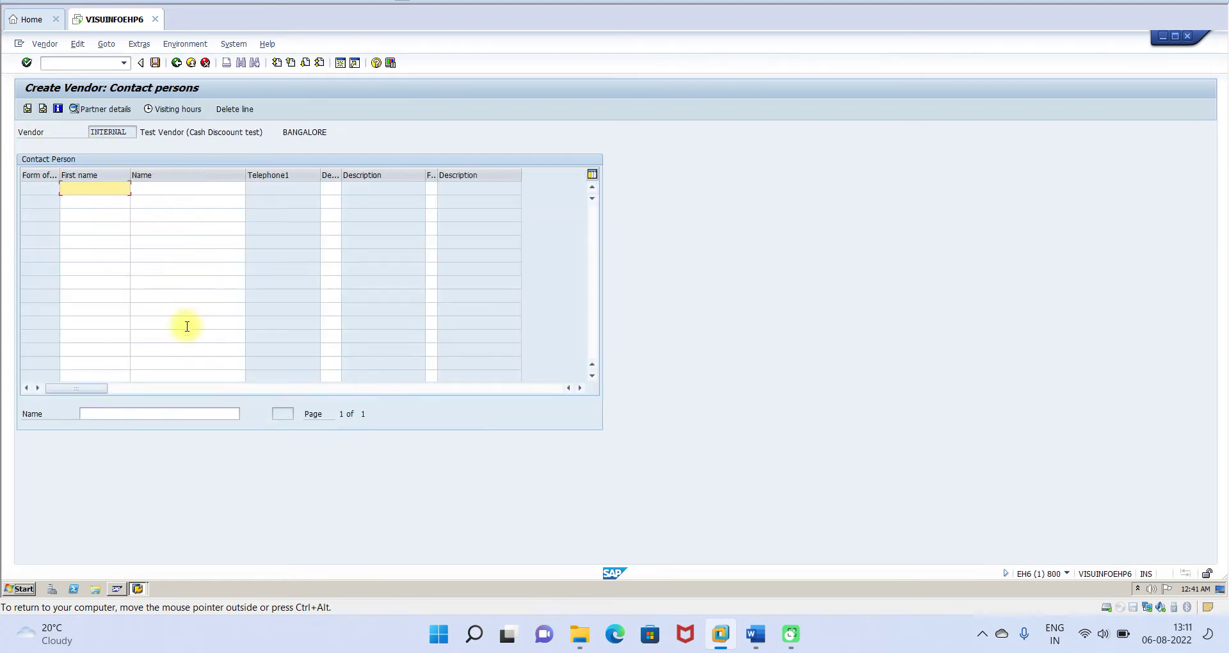
left_click(42, 110)
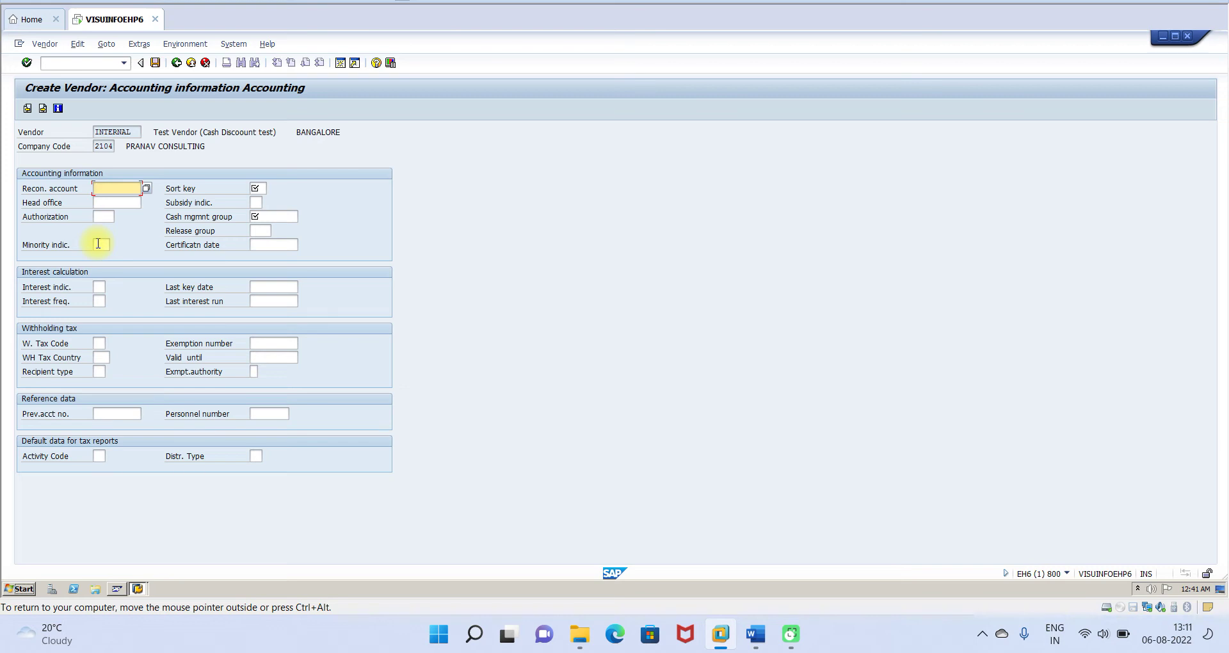
Step: Set the vendor's reconciliation account to 105100, sort key to 012, cash management group to A1 and payment terms to Z001
left_click(106, 189)
left_click(112, 201)
left_click(266, 188)
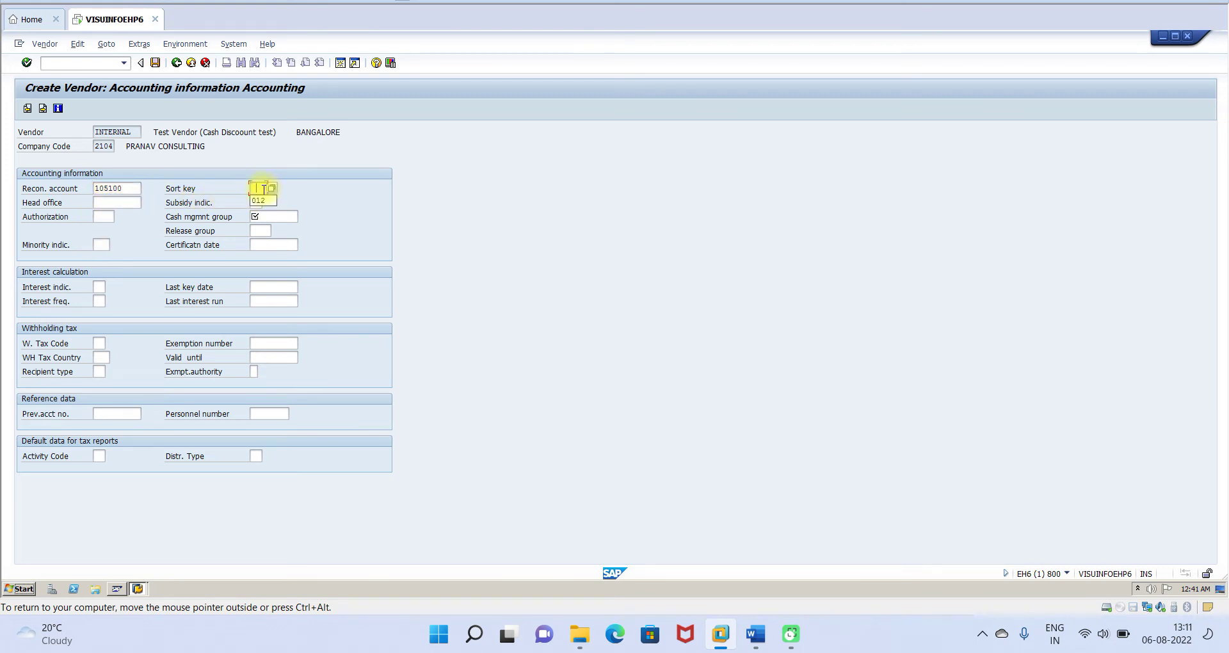
type("012")
left_click(261, 219)
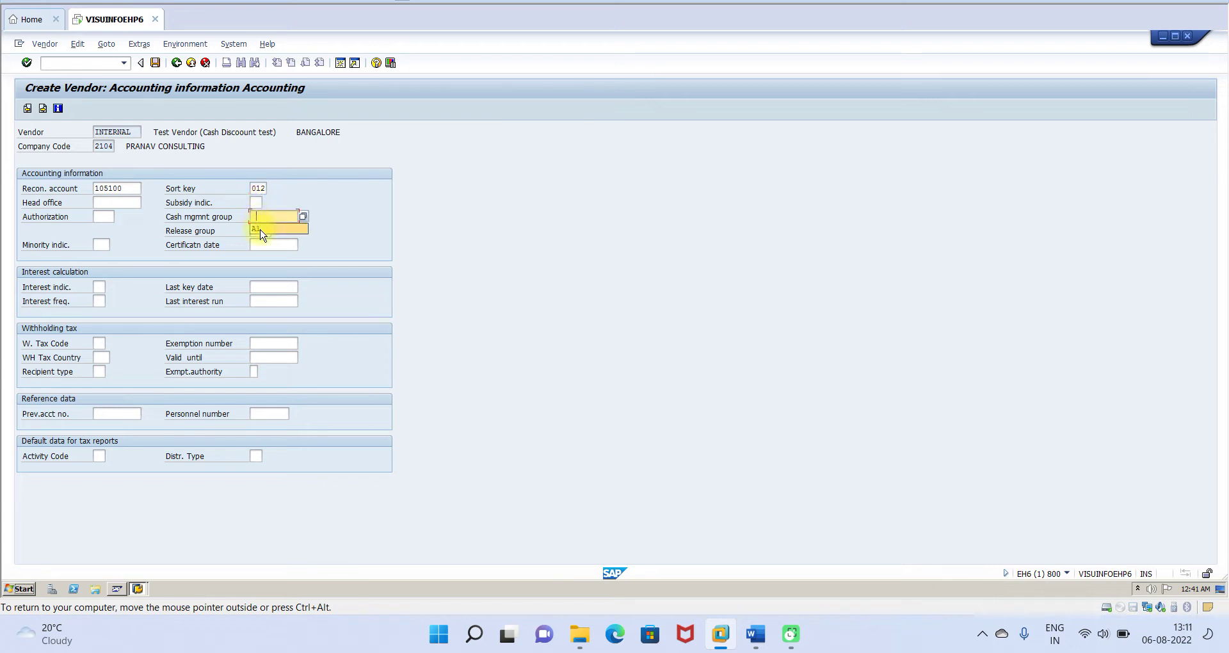
left_click(260, 229)
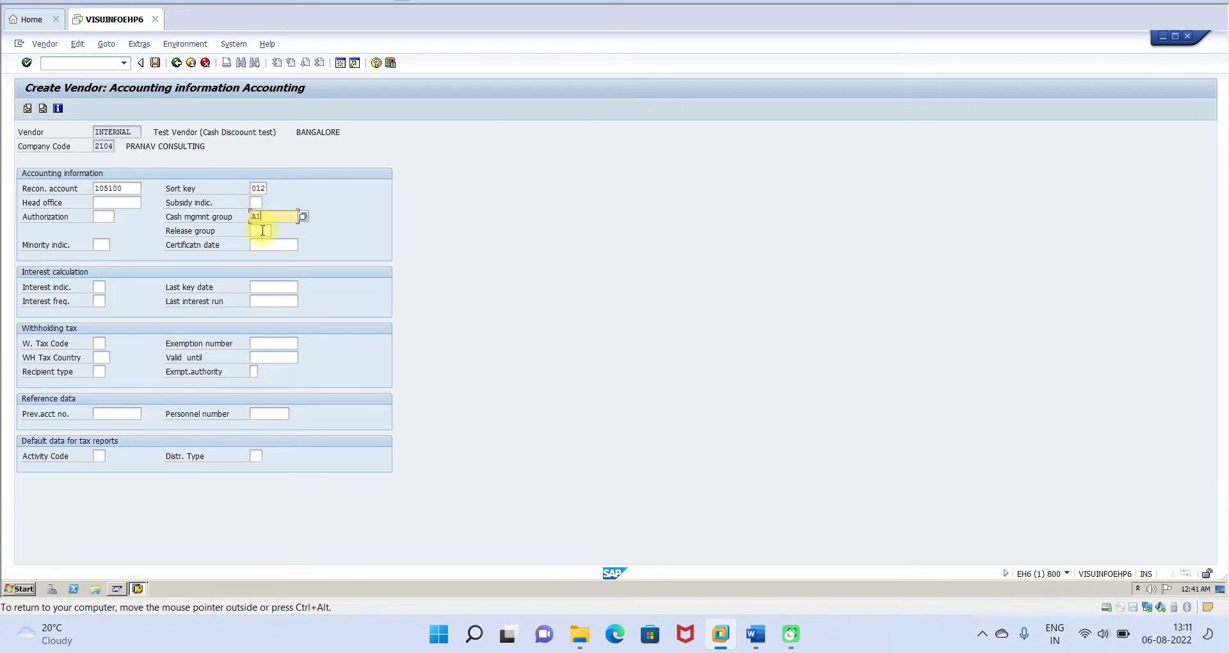
left_click(45, 110)
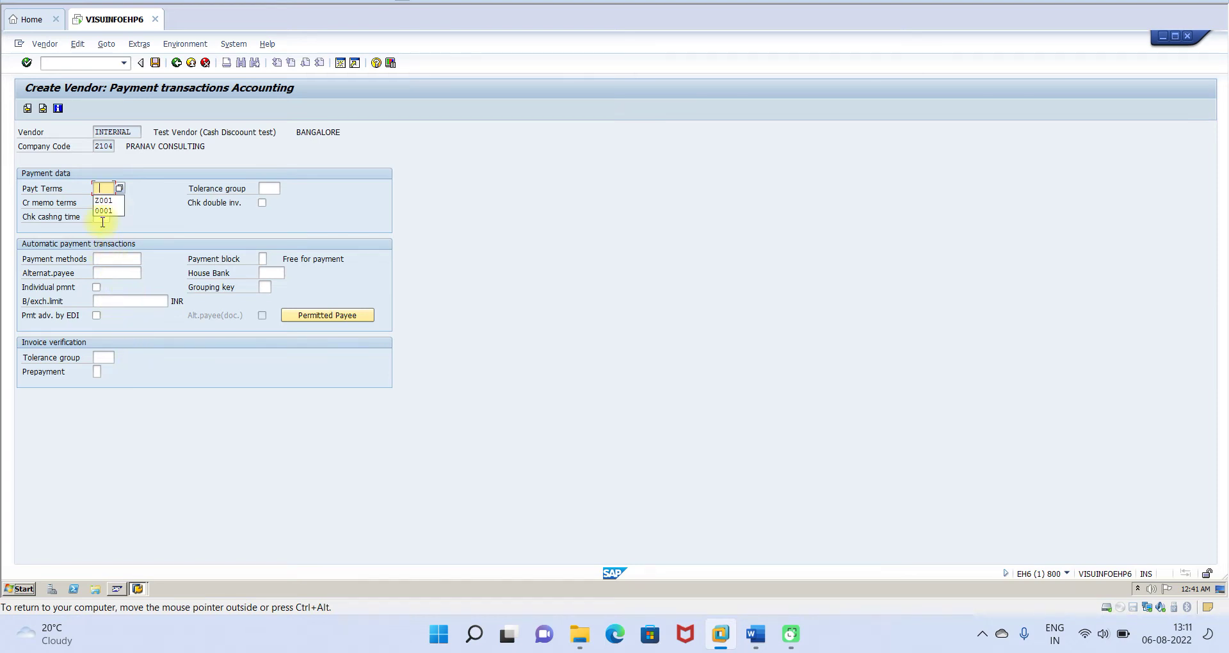
left_click(107, 202)
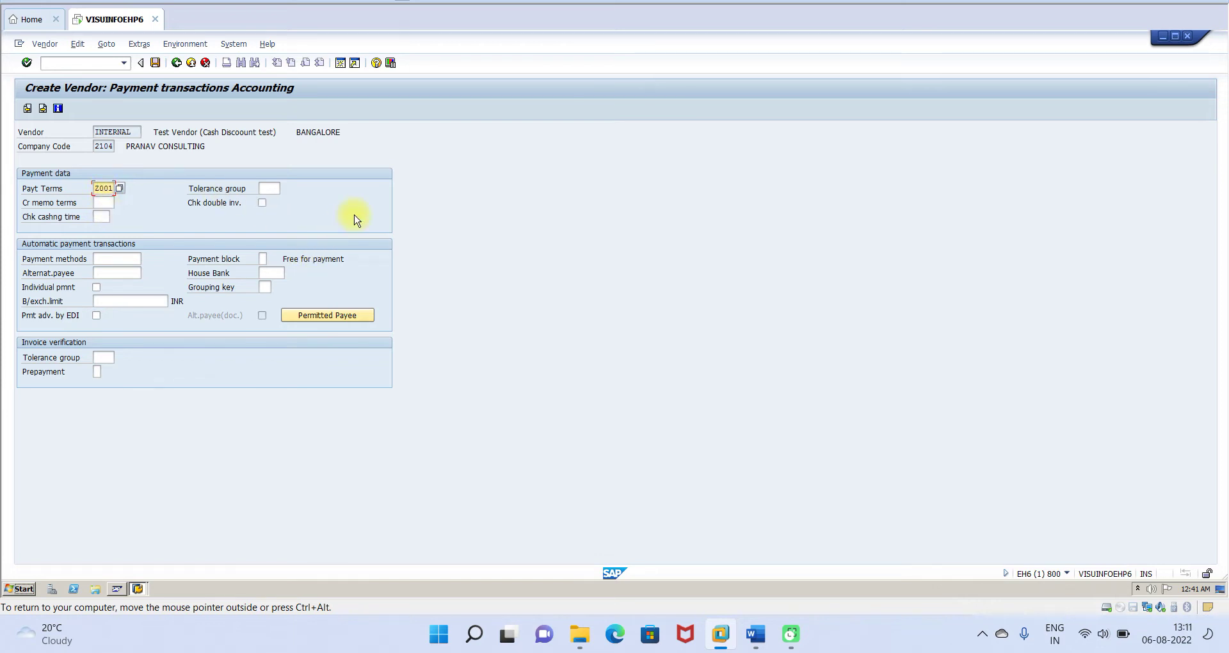
Step: Open a new session, run transaction OBB8 and display the details of payment term Z001
left_click(340, 63)
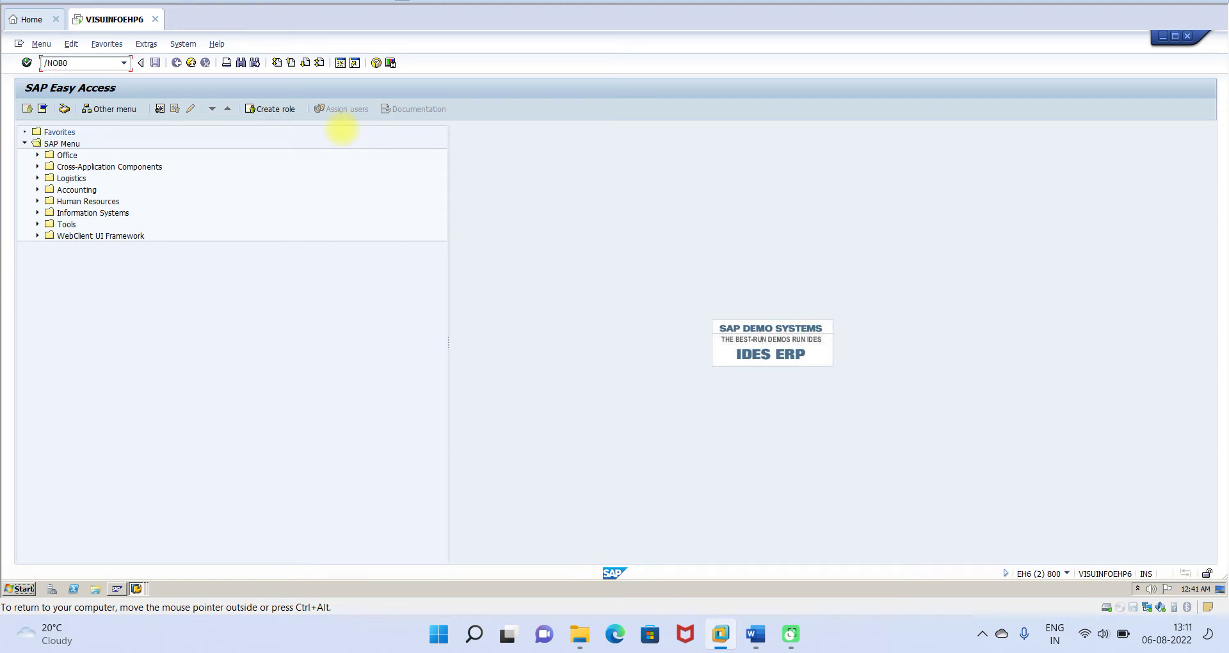
key("Return")
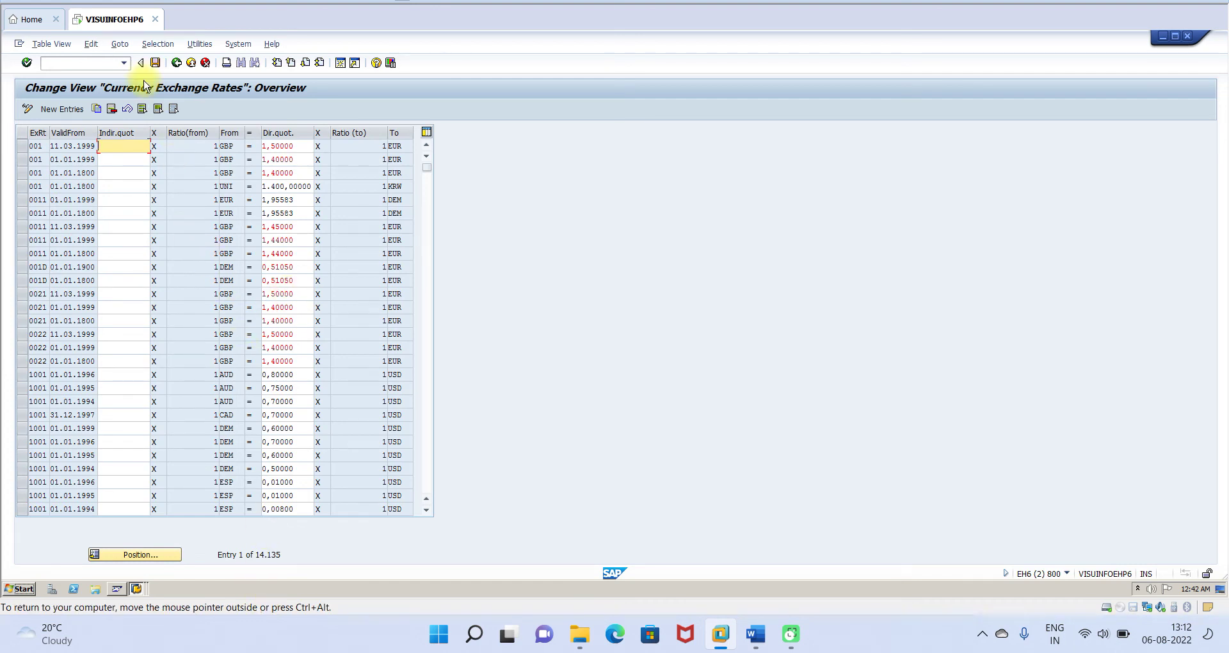
left_click(125, 63)
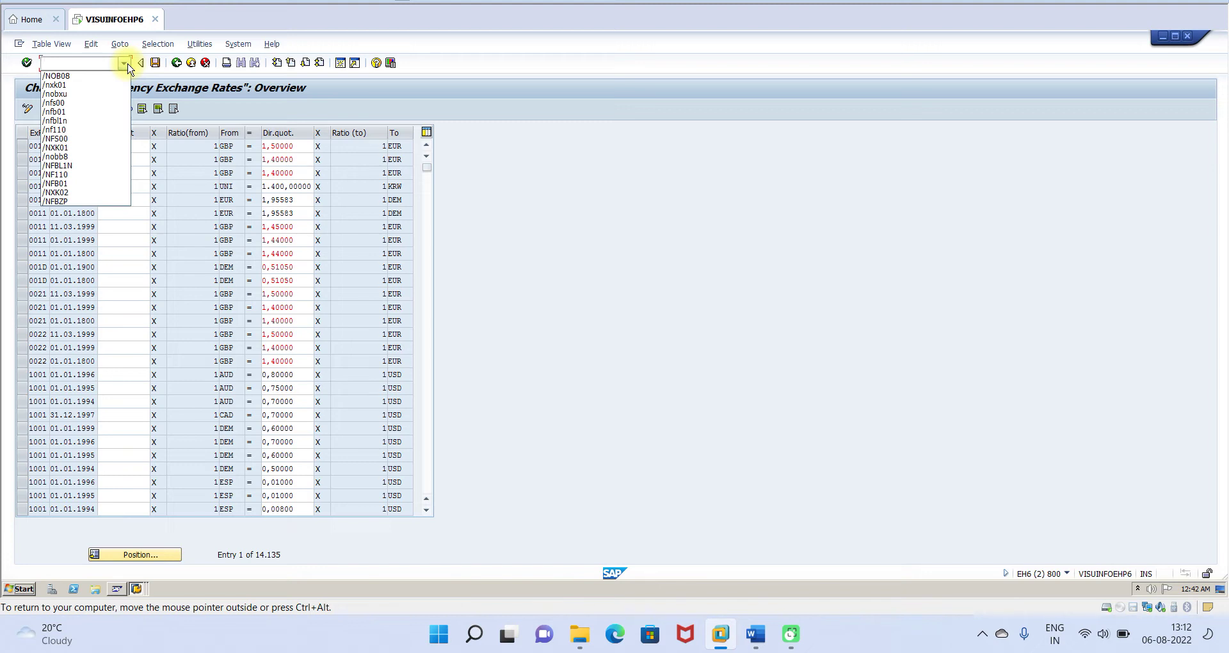
left_click(50, 157)
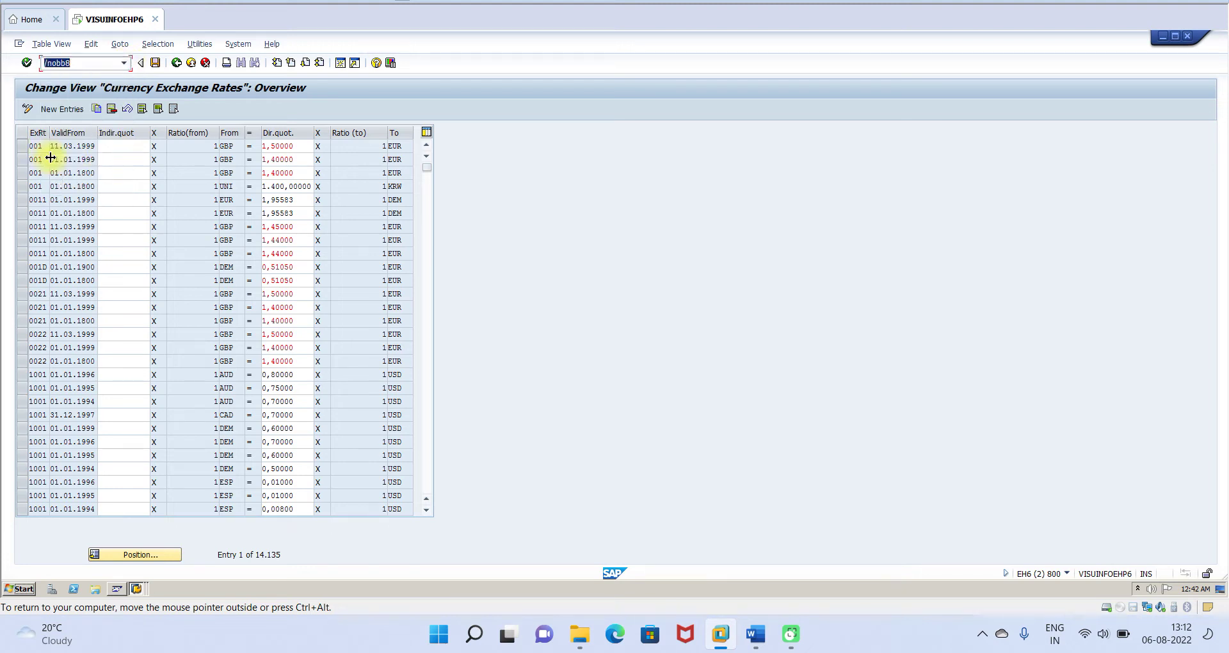
key("Return")
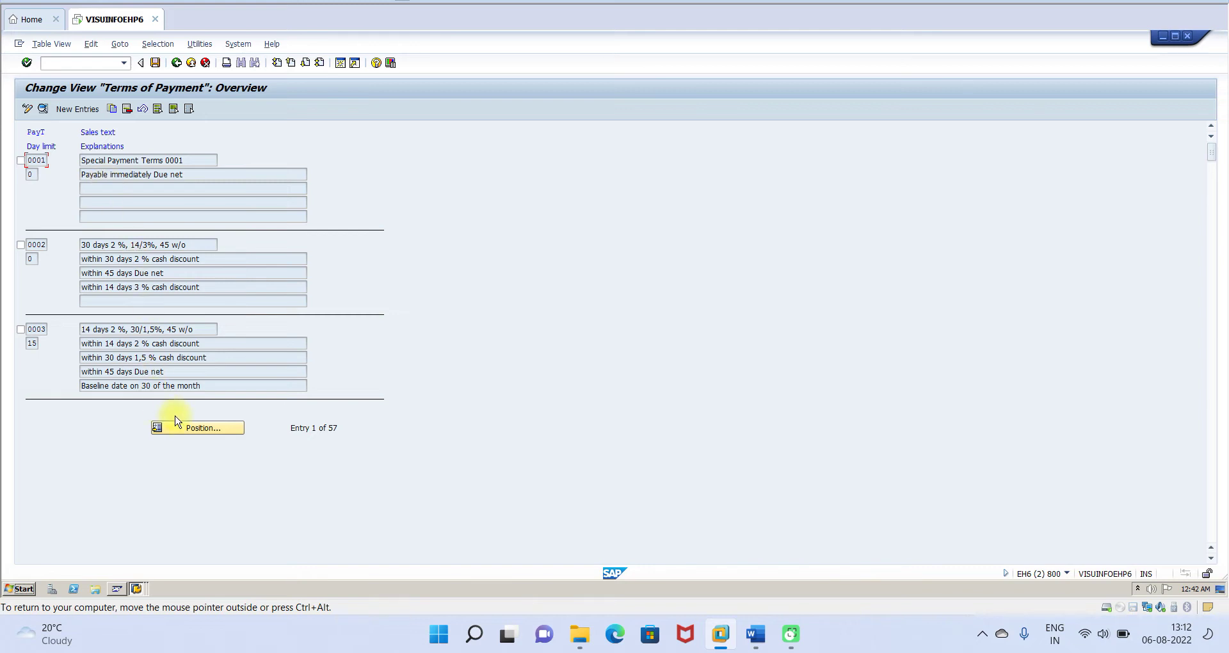
left_click(196, 433)
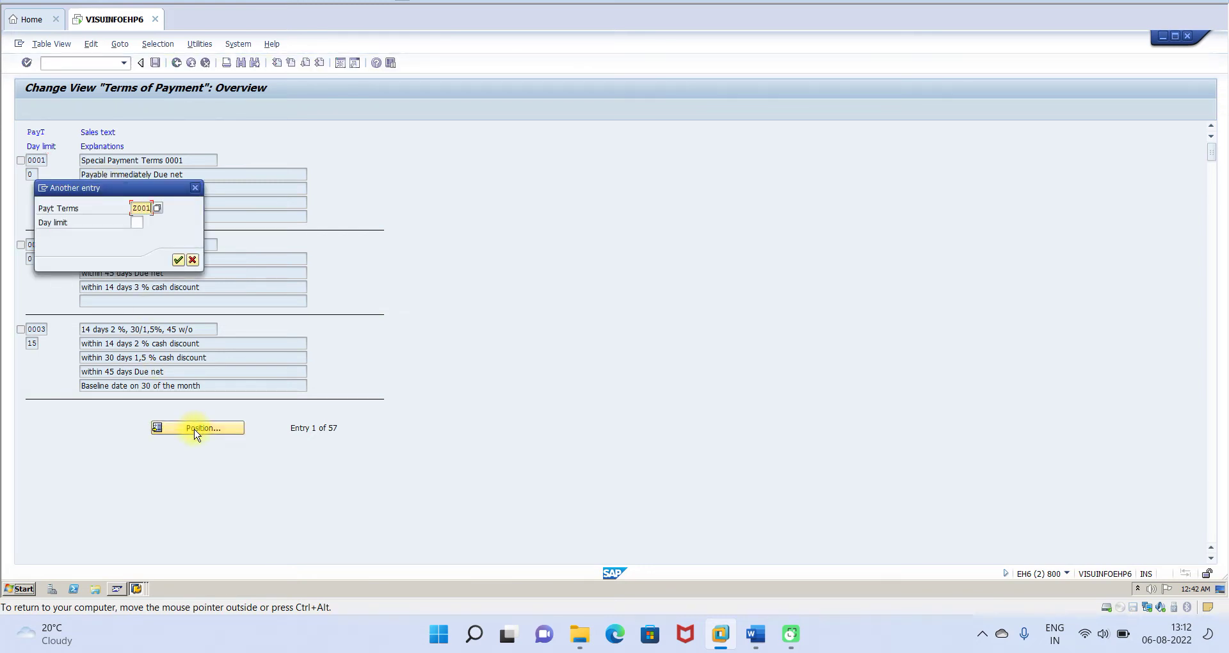
key("Return")
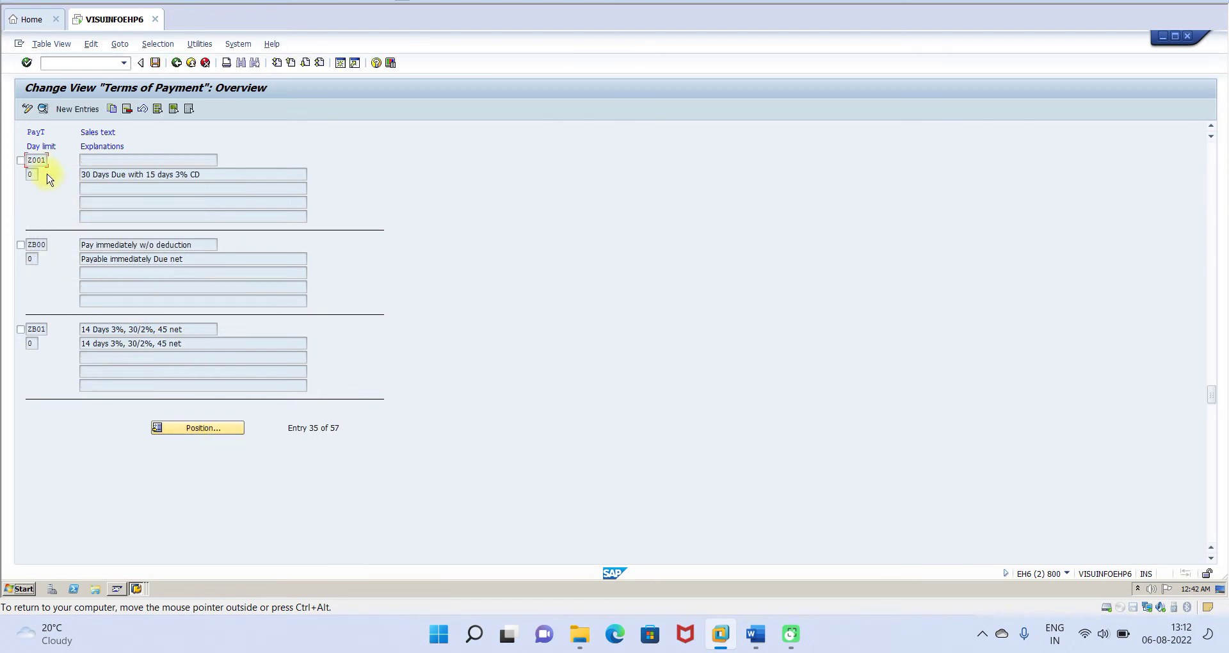
double_click(40, 165)
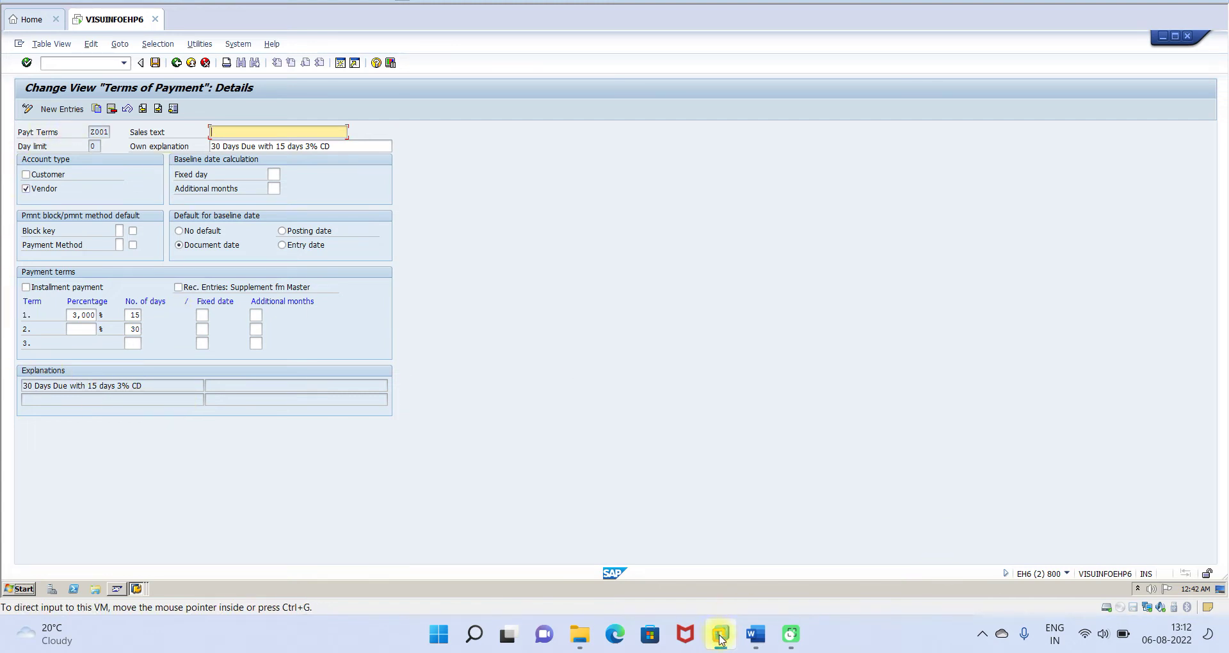
Step: Return to the vendor creation session, enter the vendor's payment method and save the vendor
left_click(117, 588)
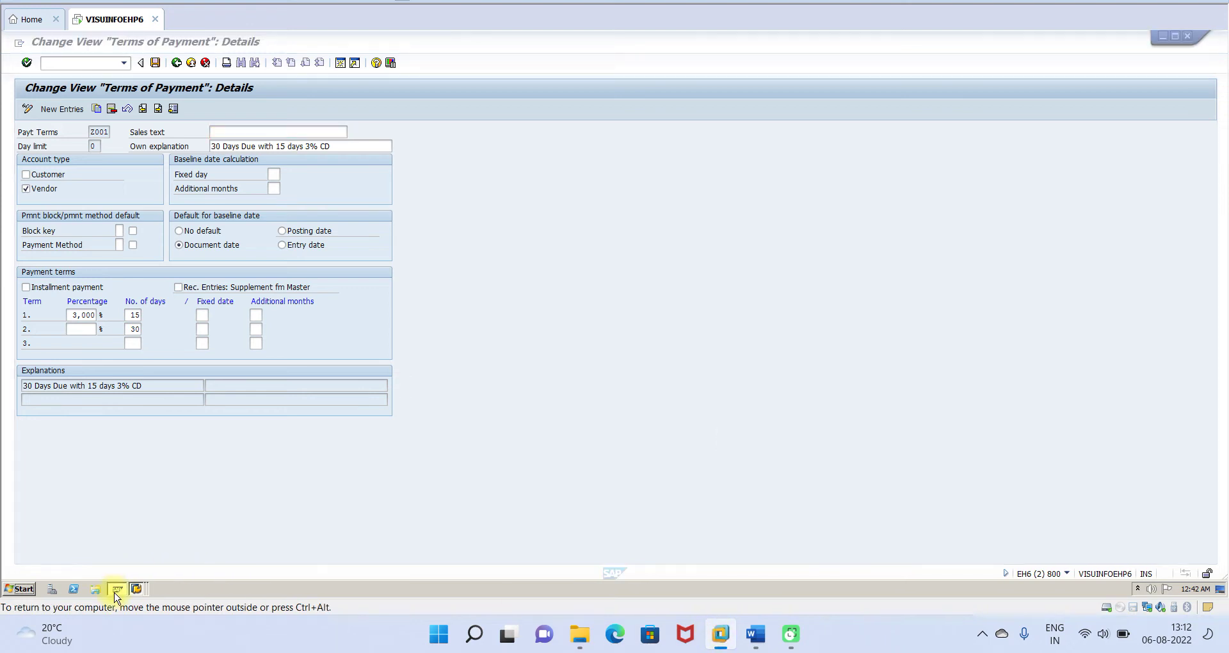
left_click(136, 589)
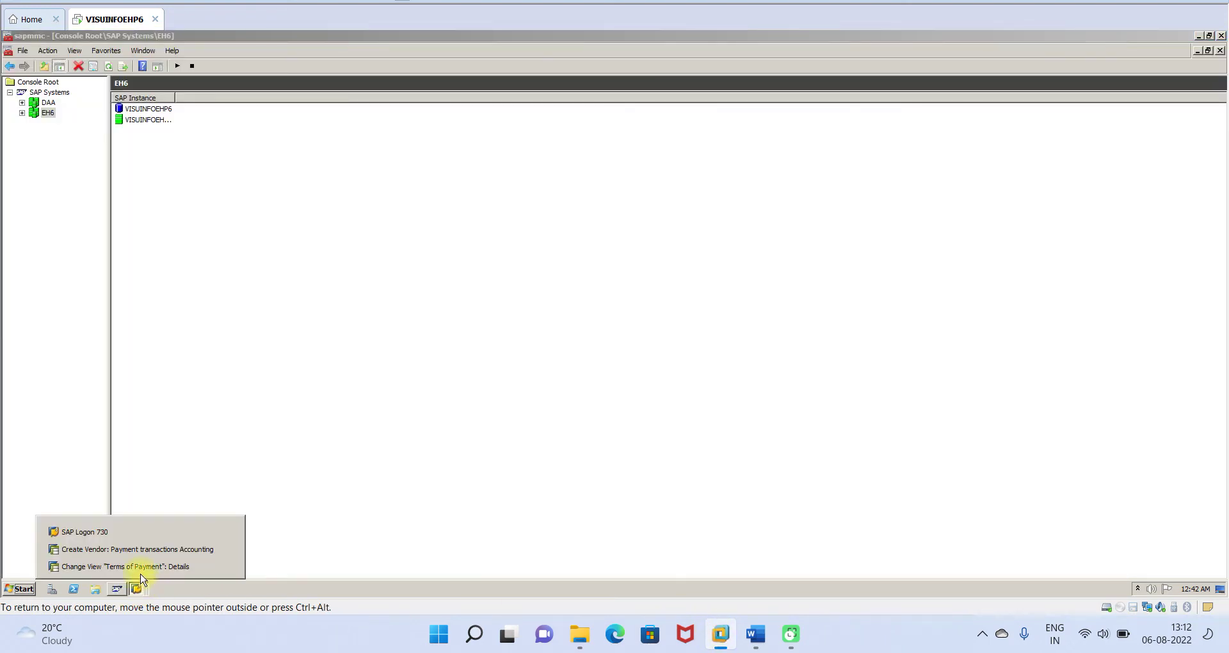
left_click(111, 550)
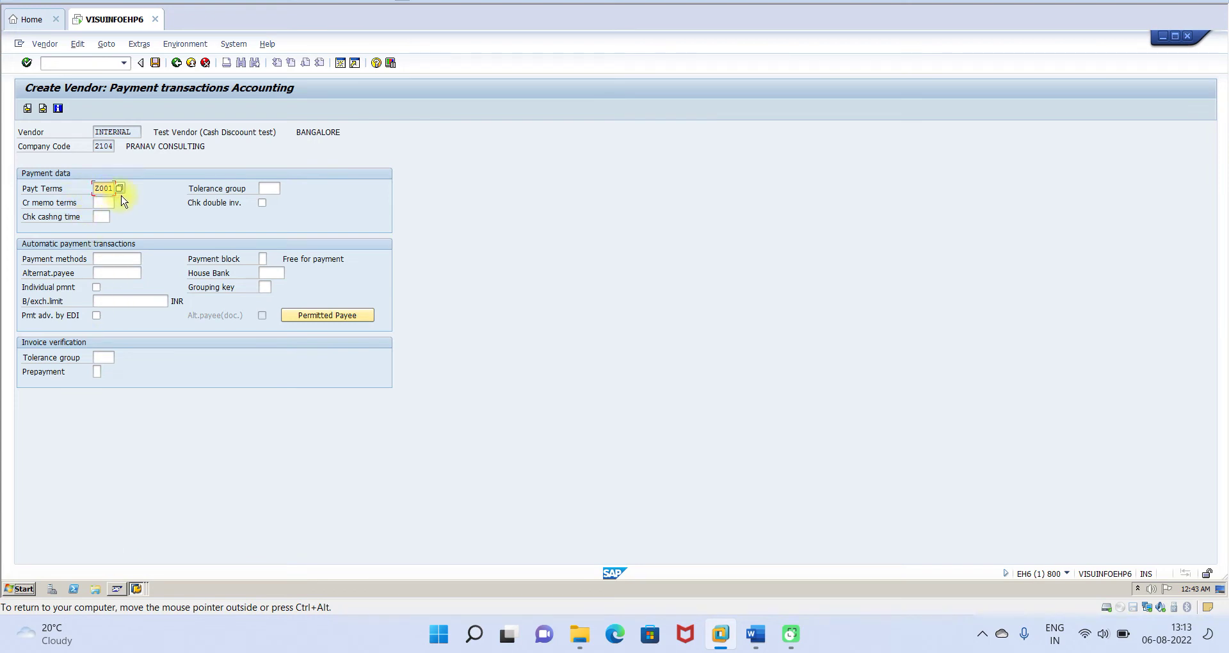
left_click(110, 259)
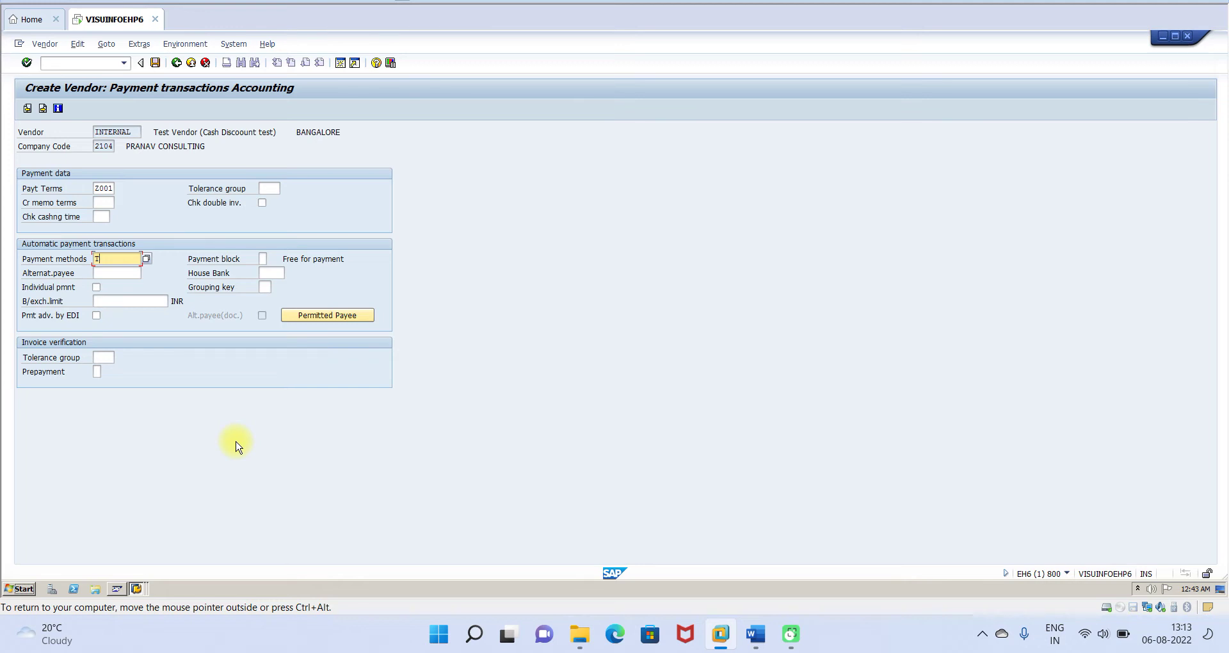
left_click(155, 63)
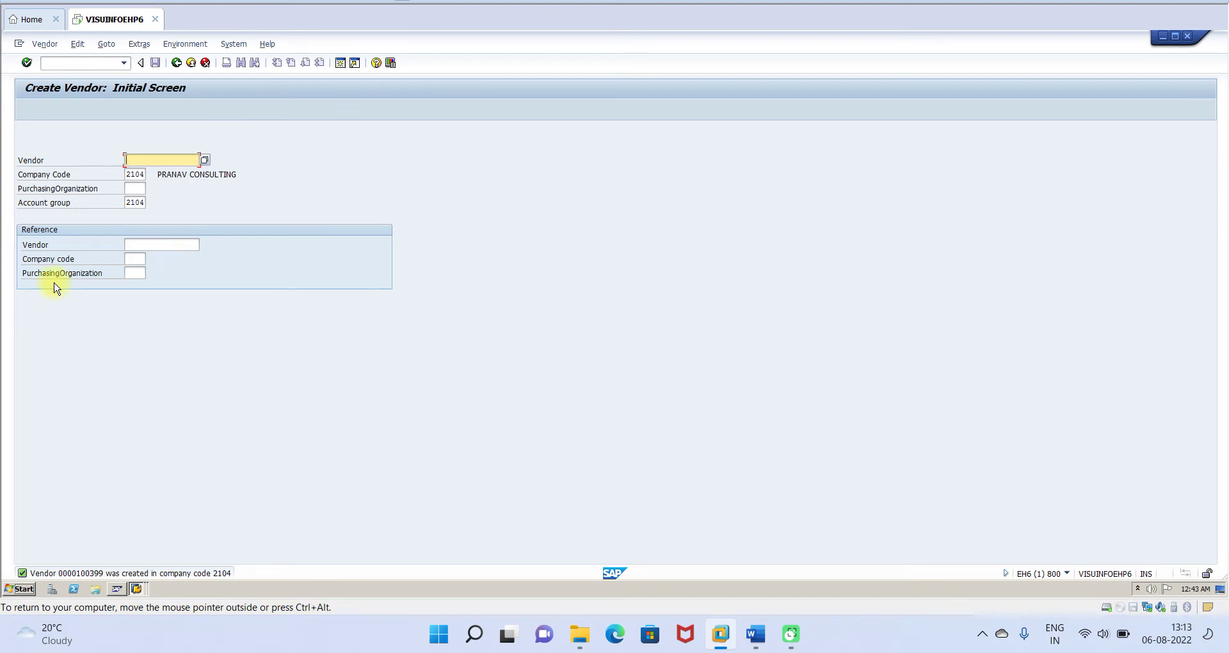
Step: Start document posting with transaction FB01, using document date 06.08.2022 and document type KR
left_click(57, 66)
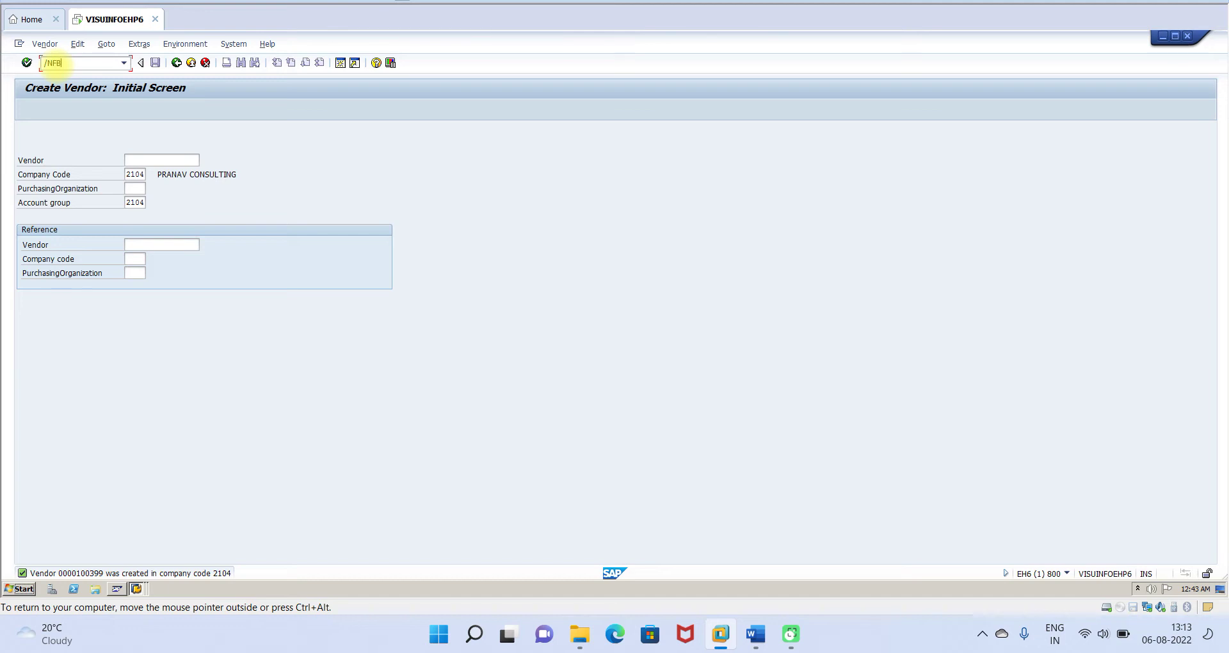
key("Return")
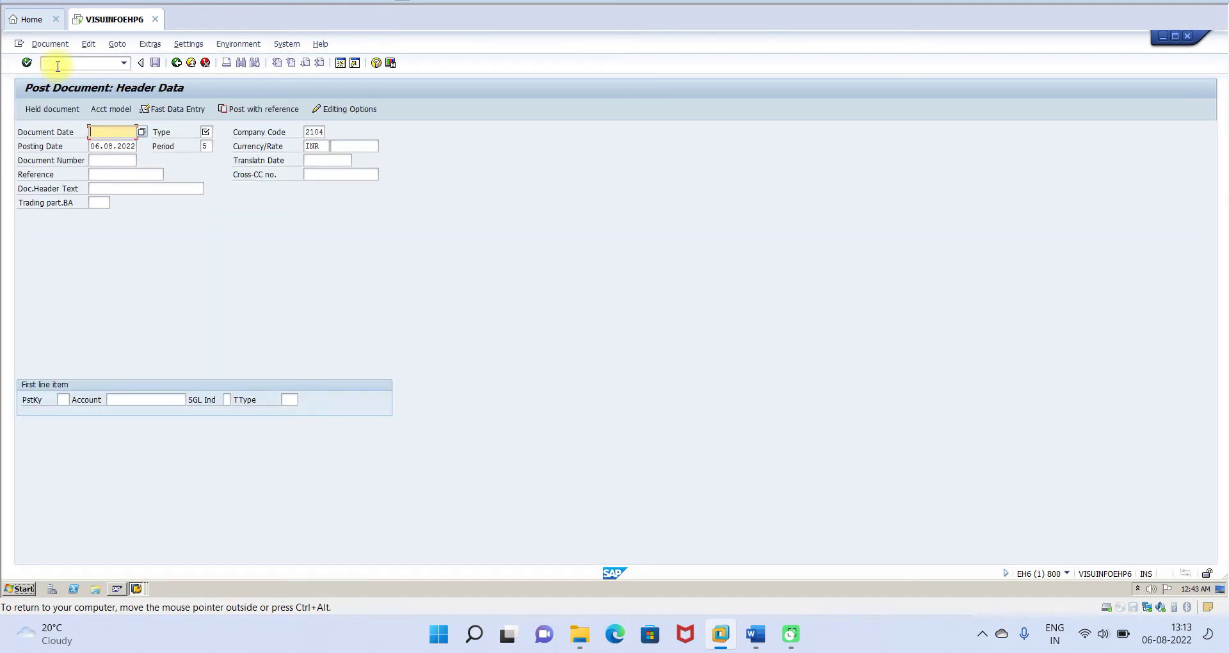
left_click(142, 133)
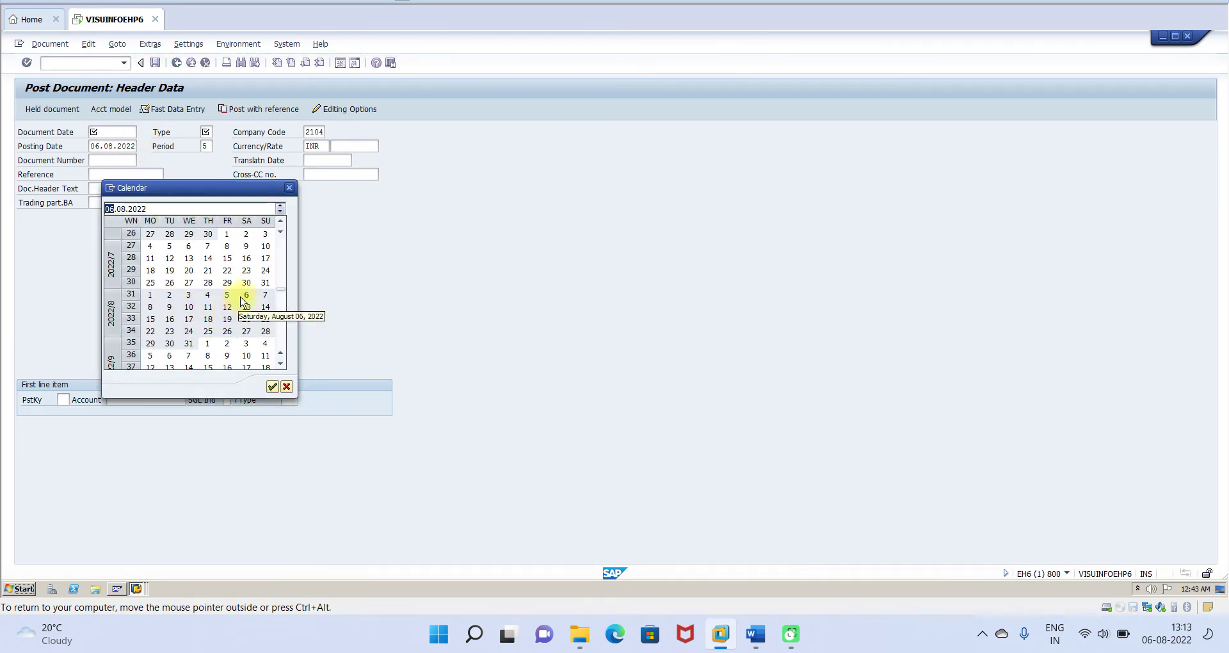
double_click(245, 297)
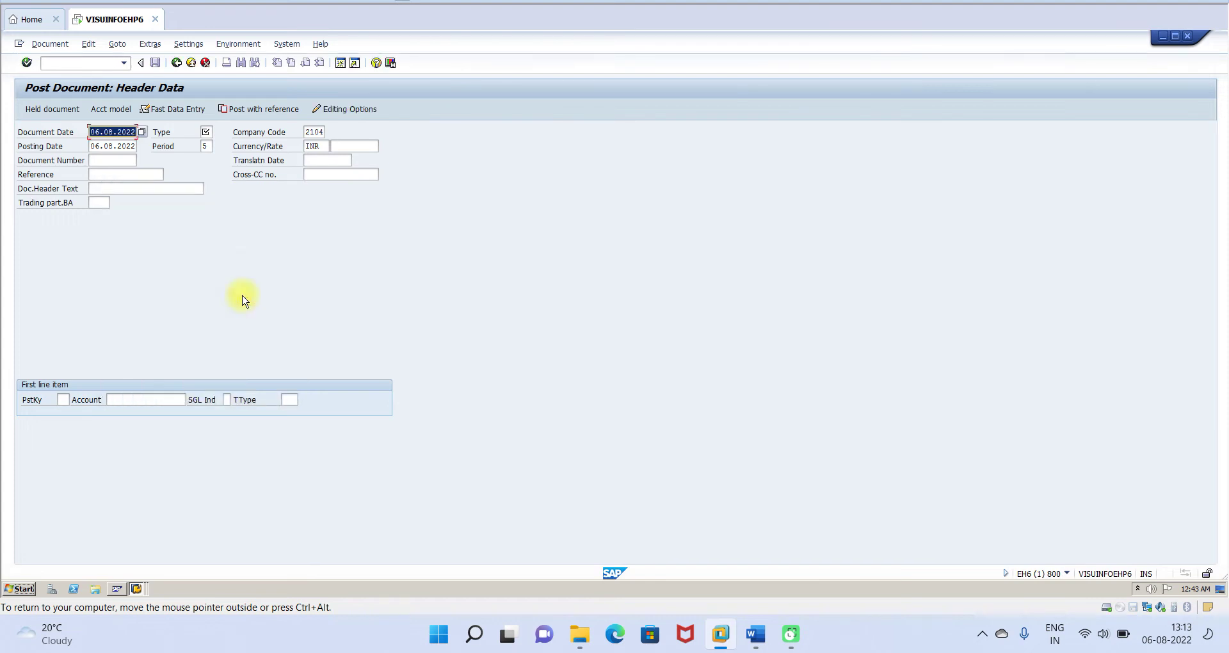
left_click(208, 133)
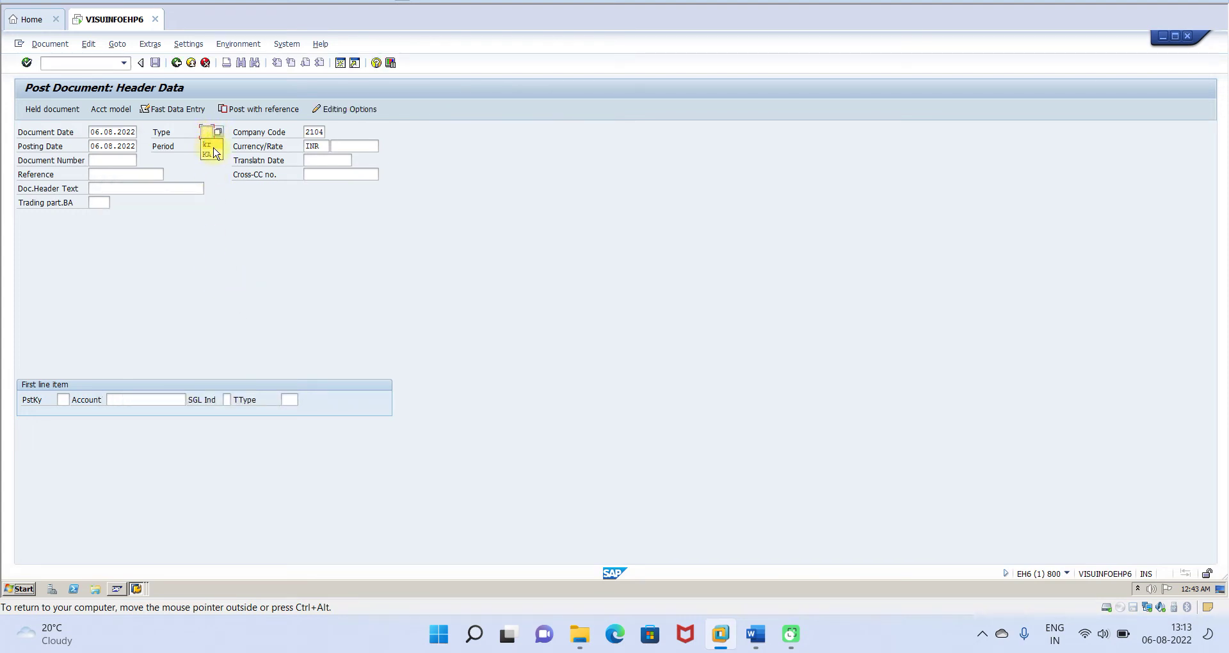
type("kr")
Step: Enter the first line item with posting key 31 and the cash discount test vendor found by searching company code 2104
left_click(63, 400)
type("31")
left_click(122, 400)
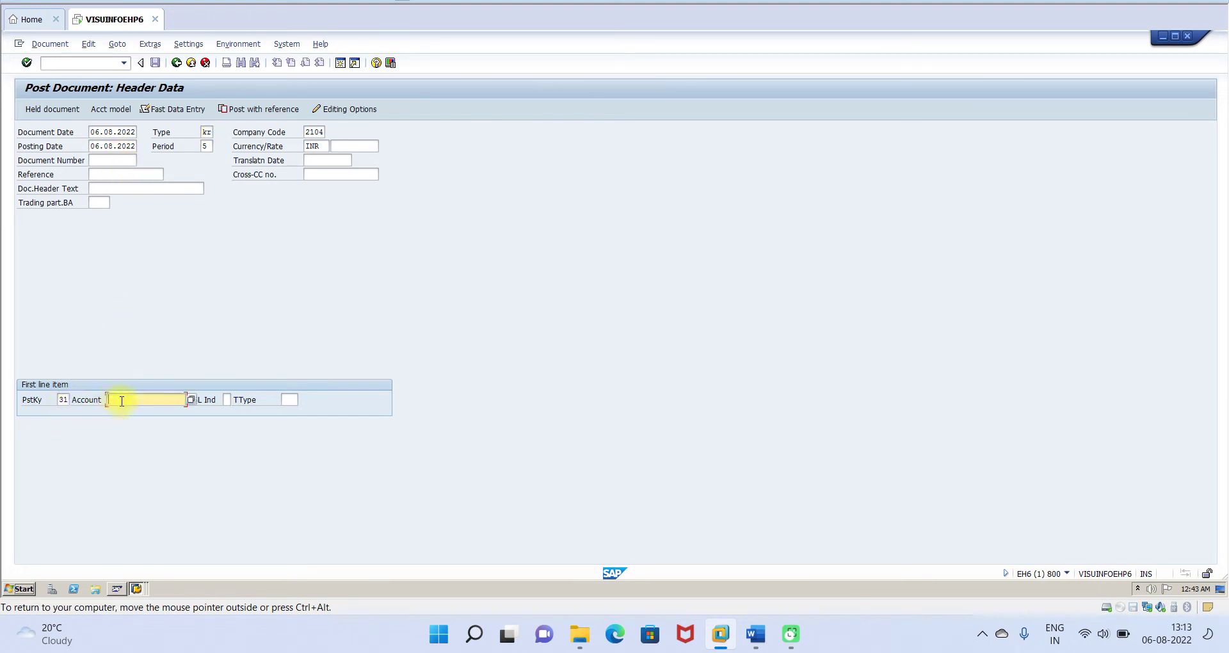
left_click(190, 399)
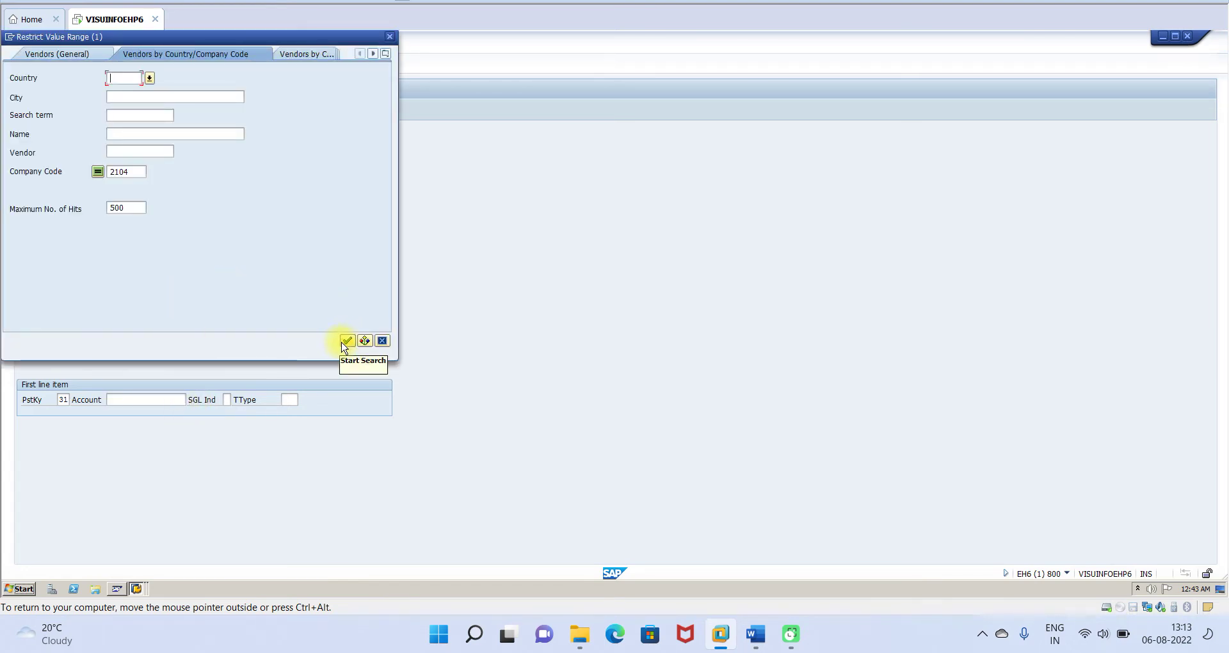
left_click(346, 341)
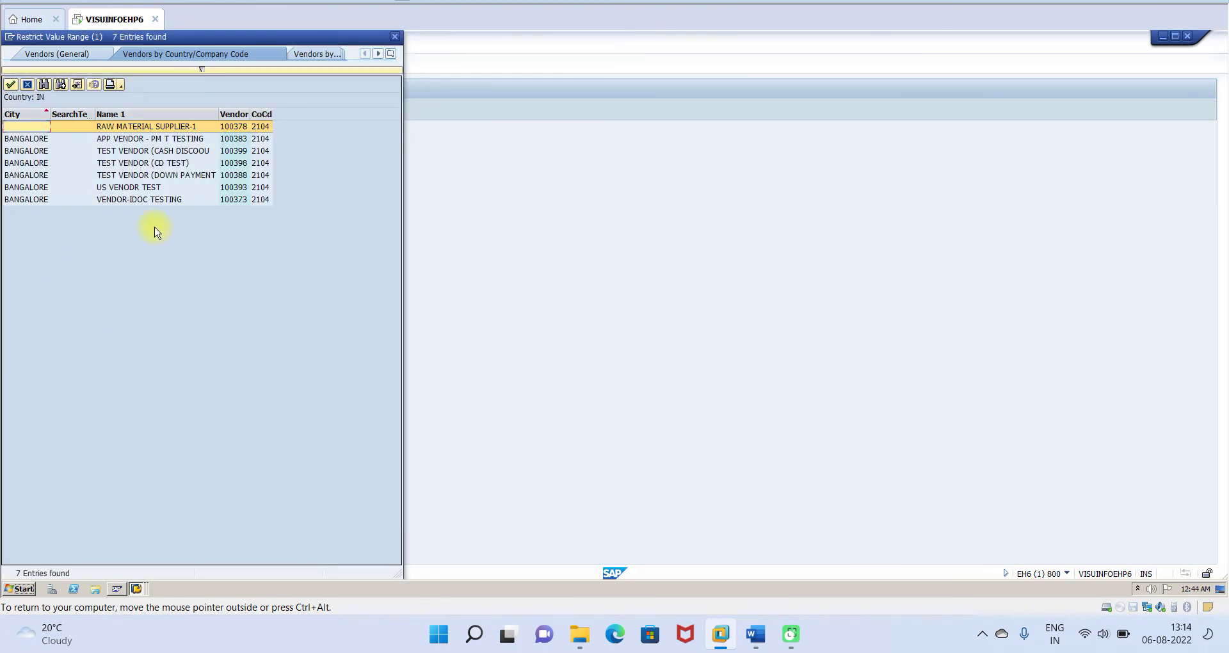
left_click(139, 152)
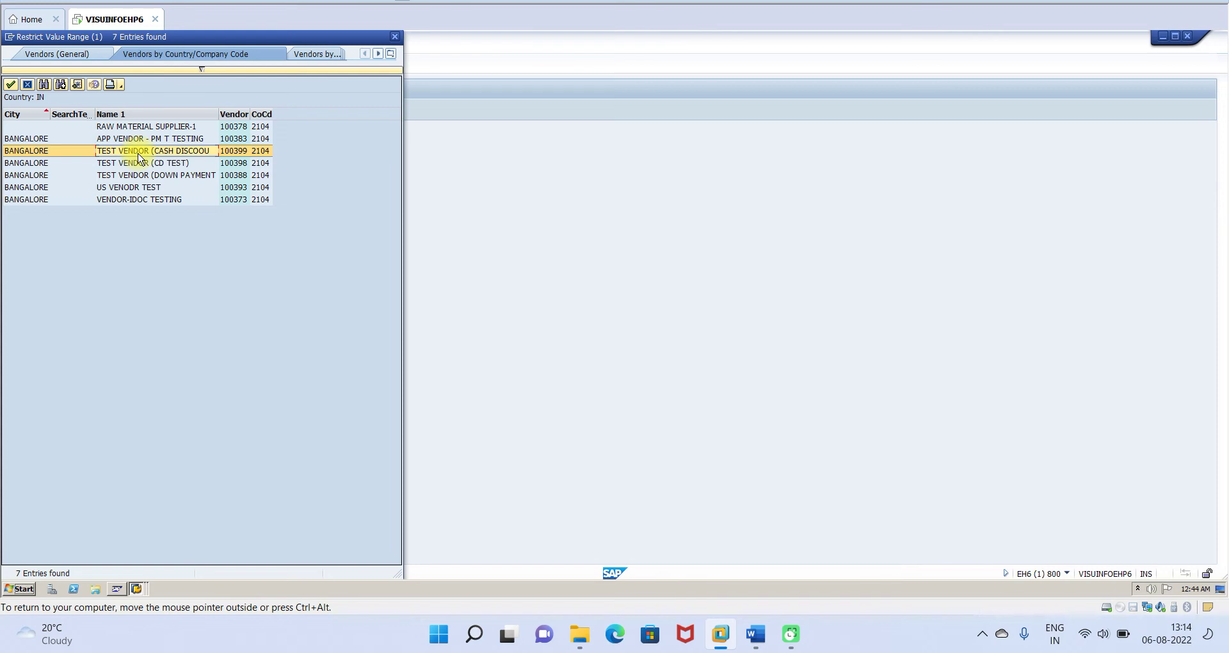
double_click(138, 157)
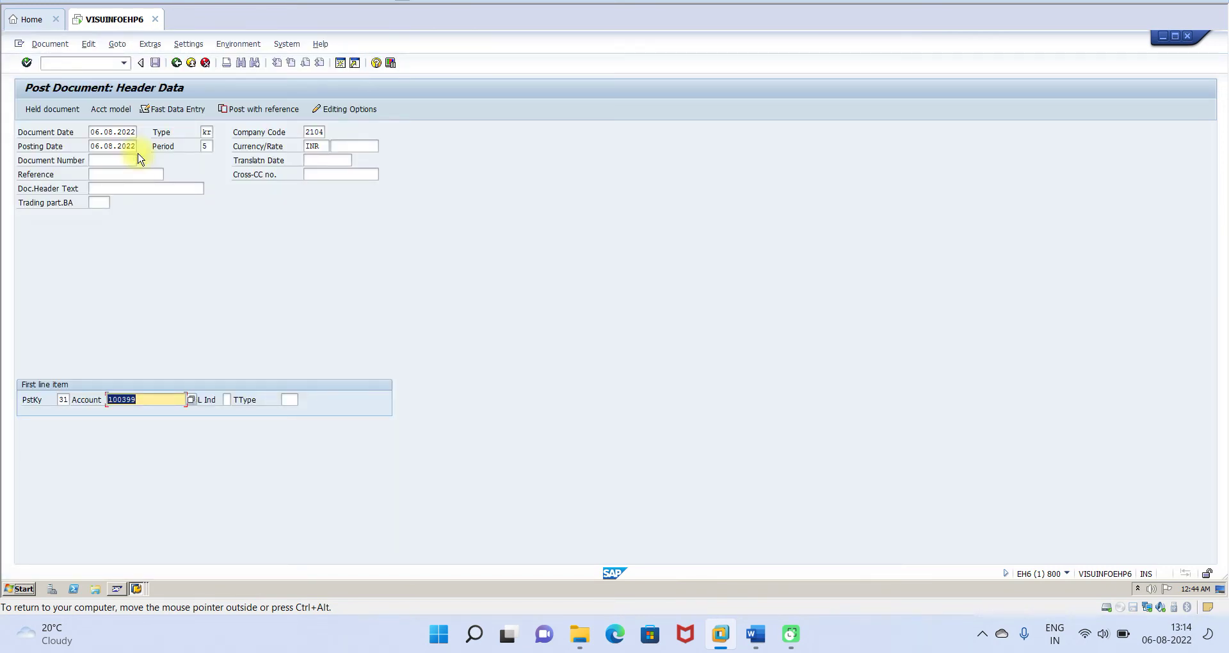
key("Return")
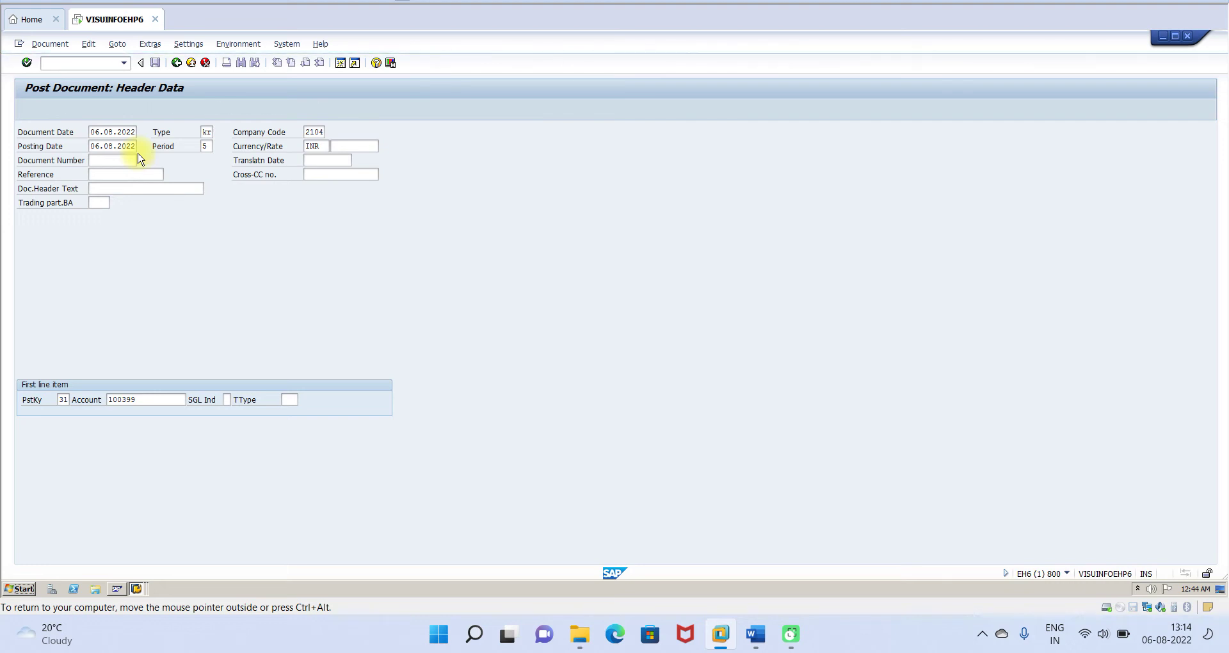
Step: Set the vendor item's amount to 10000 INR and add a next line item with posting key 40 and account 400001
type("10000")
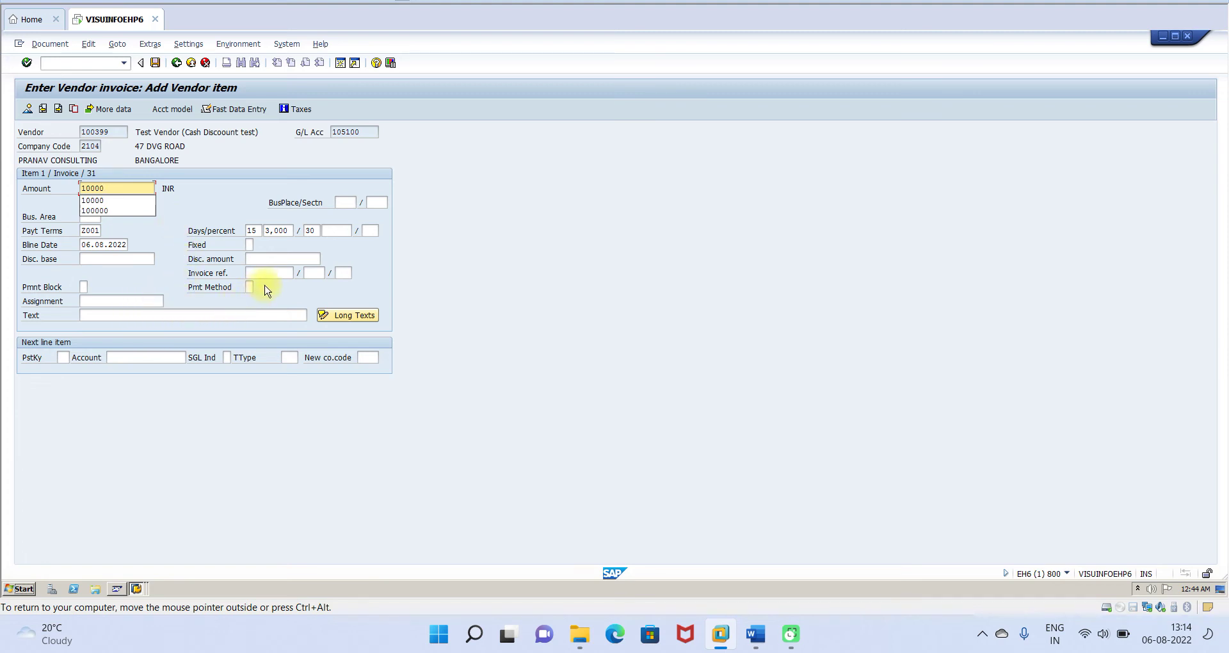
left_click(62, 357)
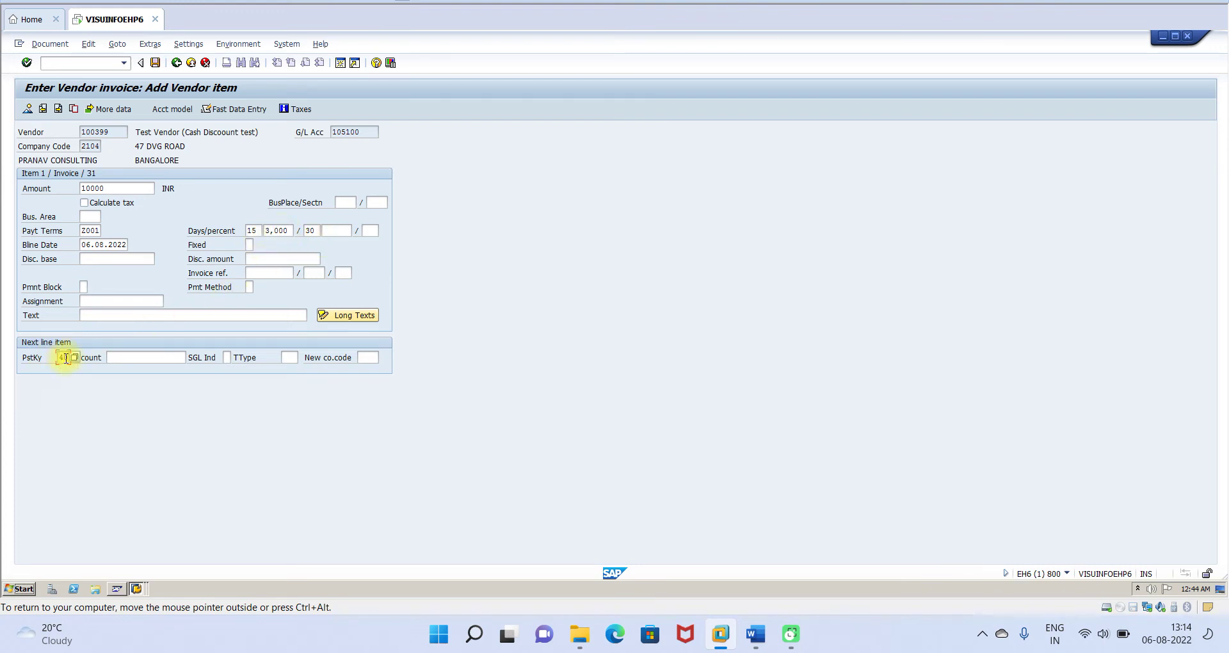
left_click(118, 357)
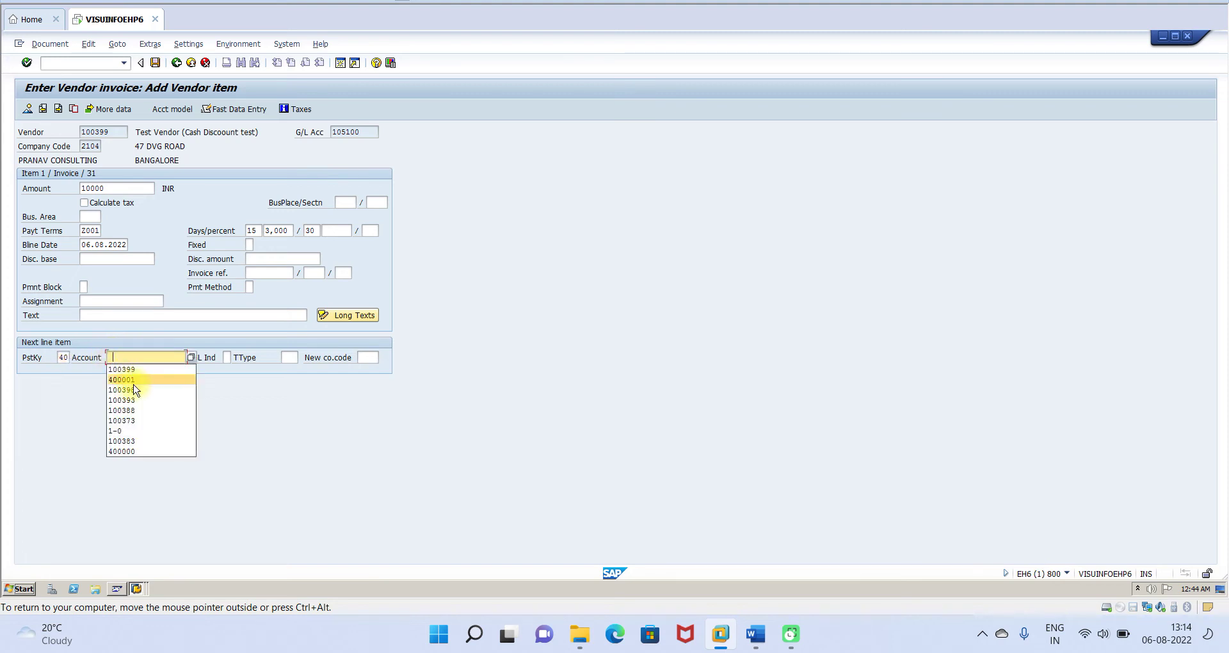
left_click(133, 382)
key("Return")
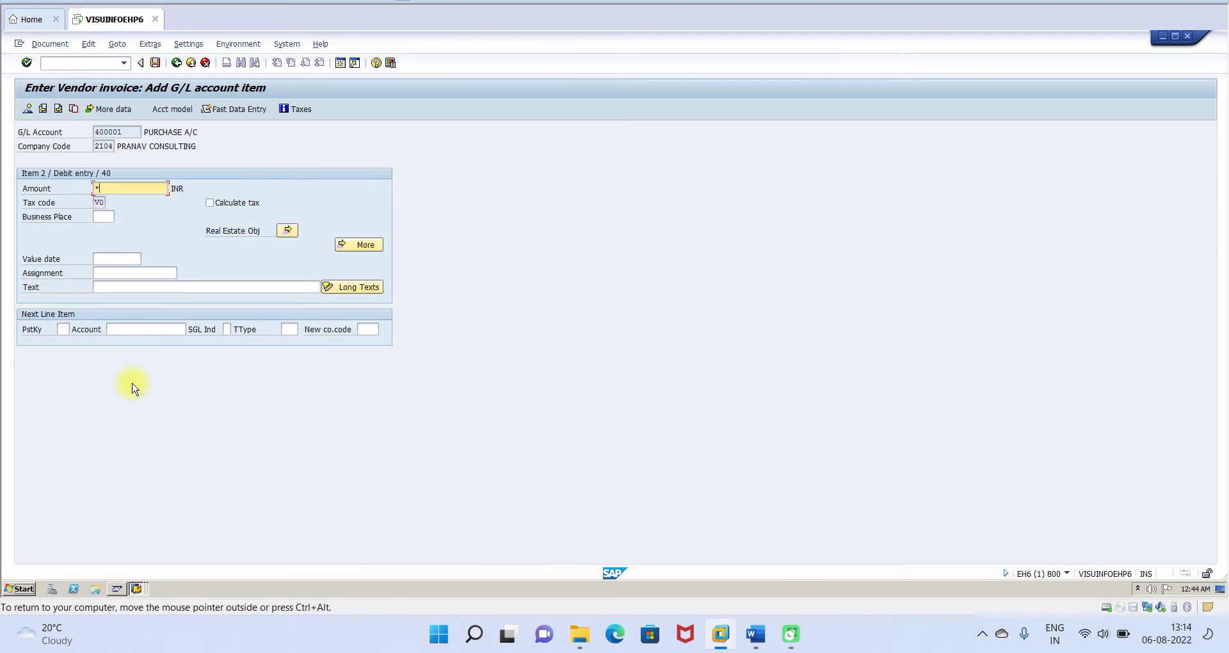
Step: Fill the purchase line's amount with * to balance the invoice, simulate the document and post it
type("*")
key("Return")
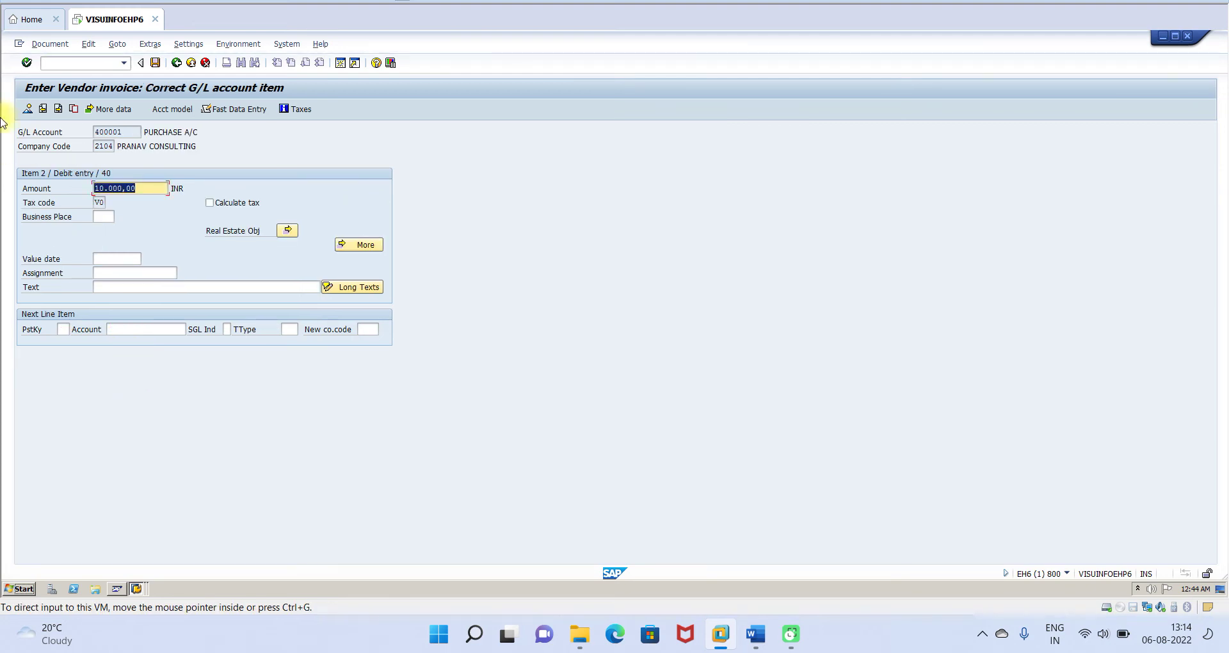
left_click(50, 44)
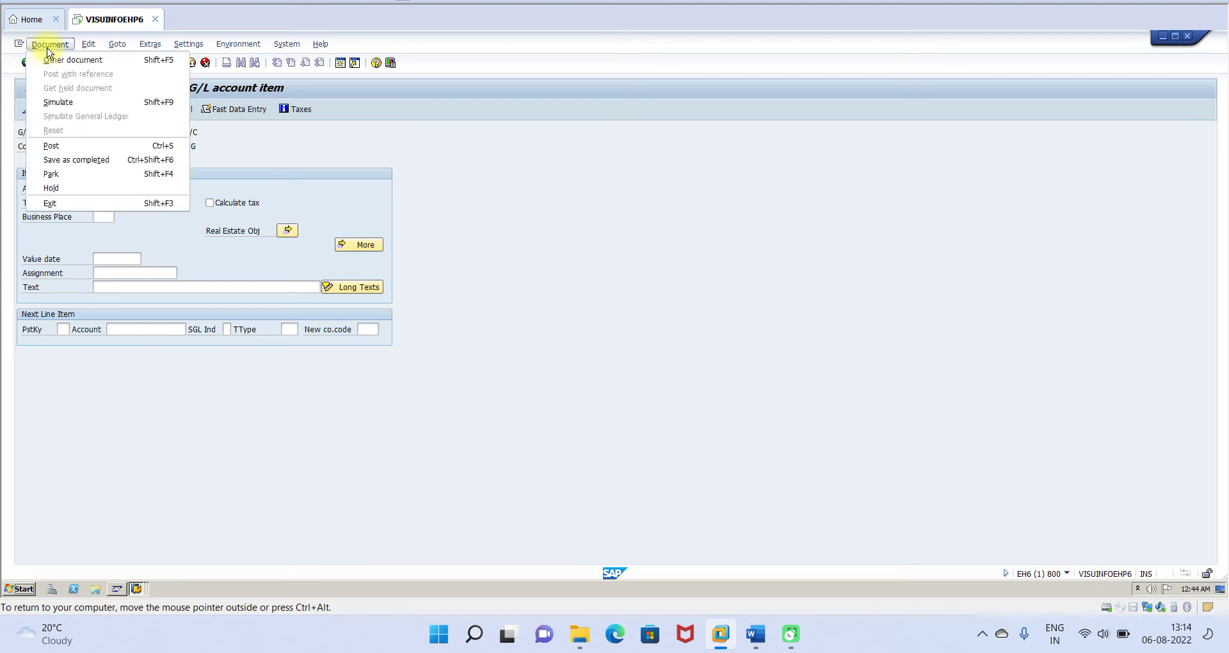
left_click(58, 102)
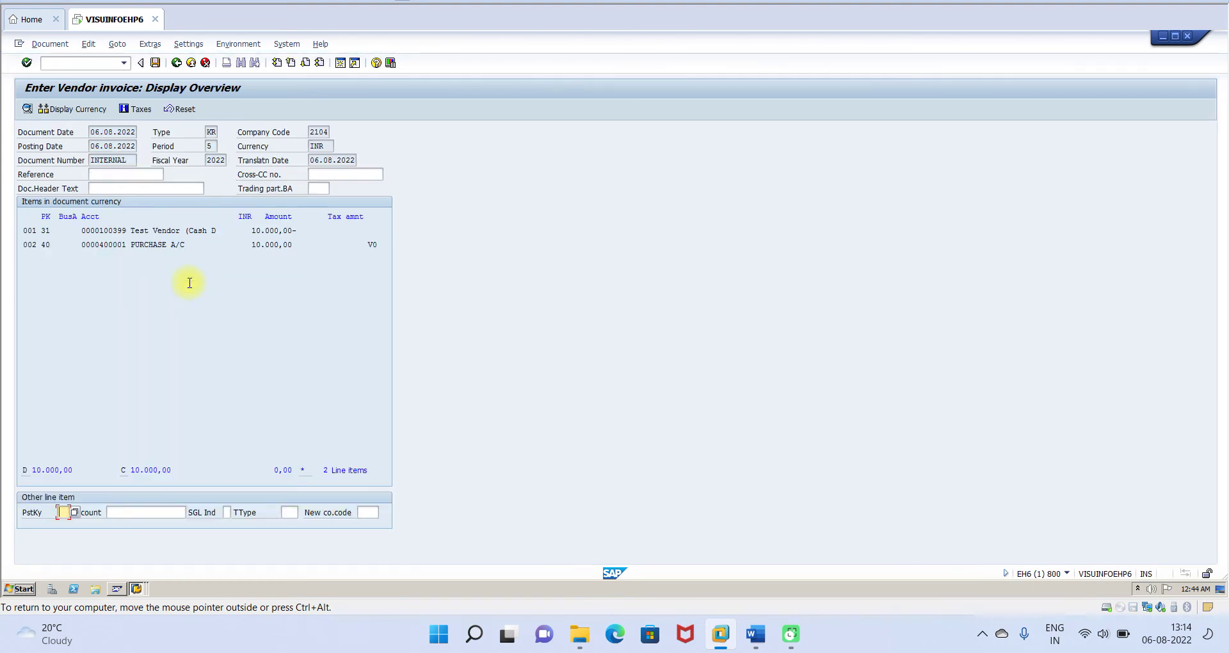
left_click(156, 62)
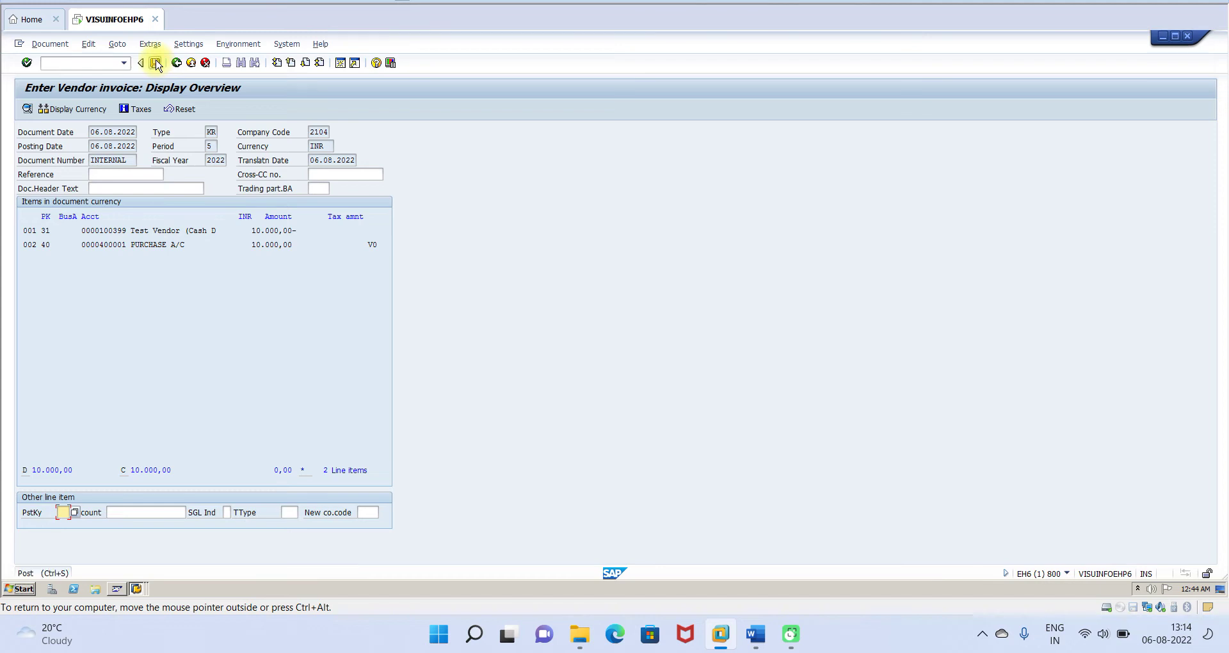
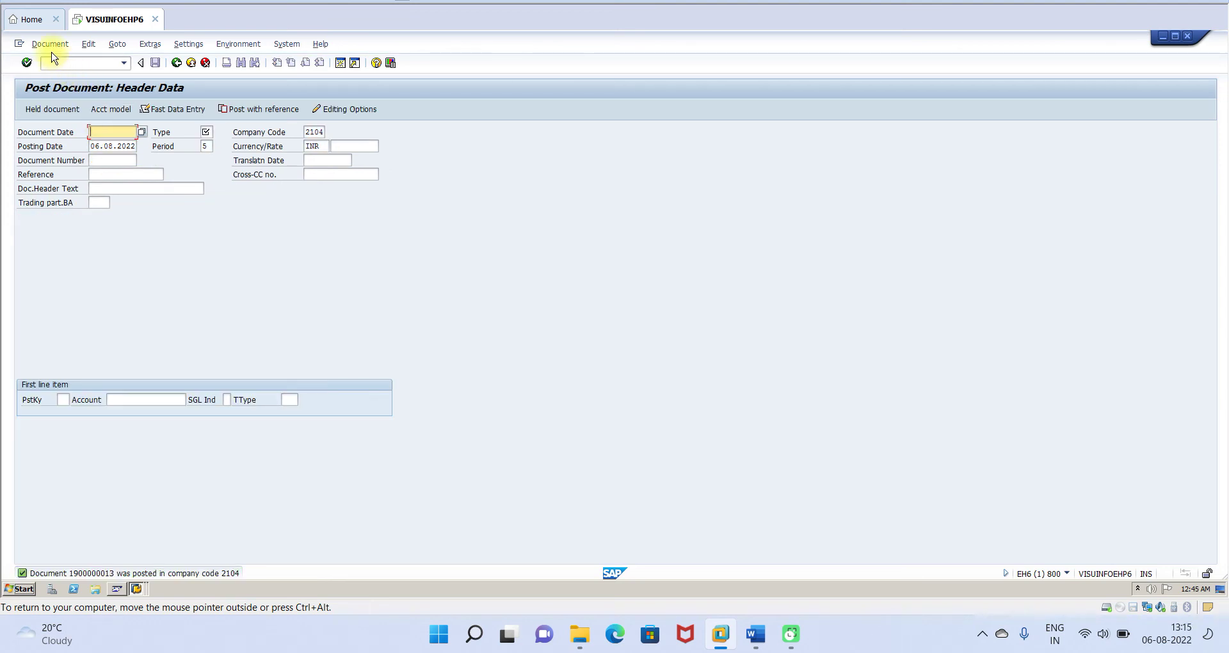
Step: Display the posted invoice, check the vendor line item's payment terms and return to the data entry view
left_click(49, 44)
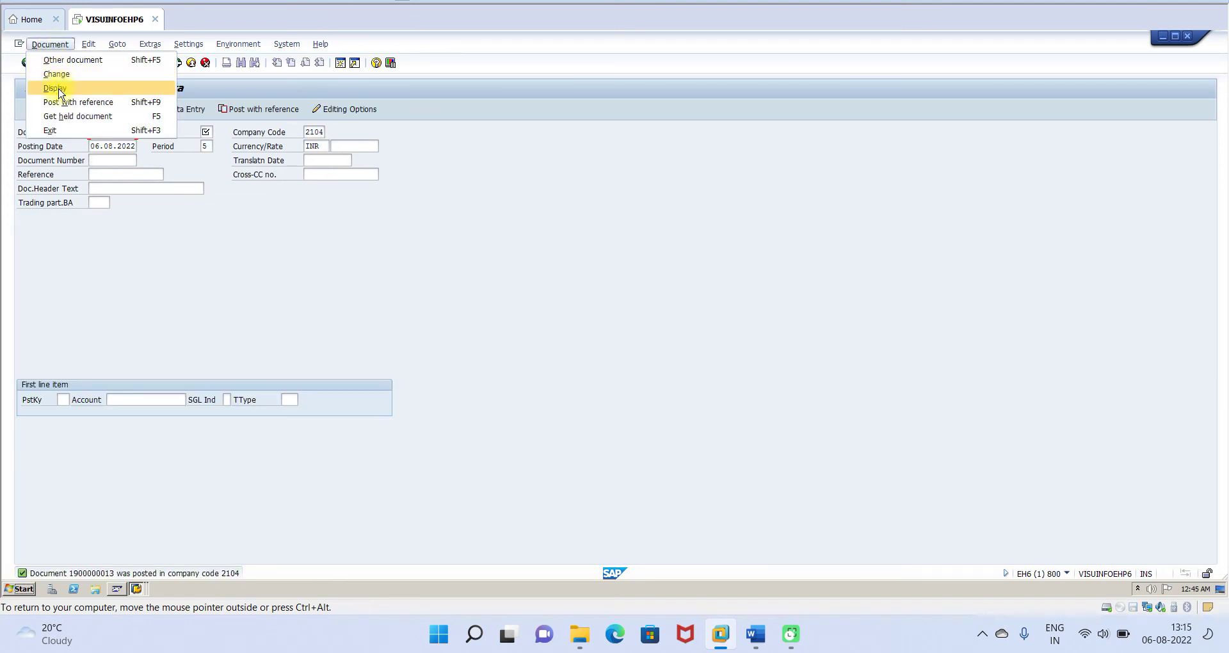
left_click(51, 82)
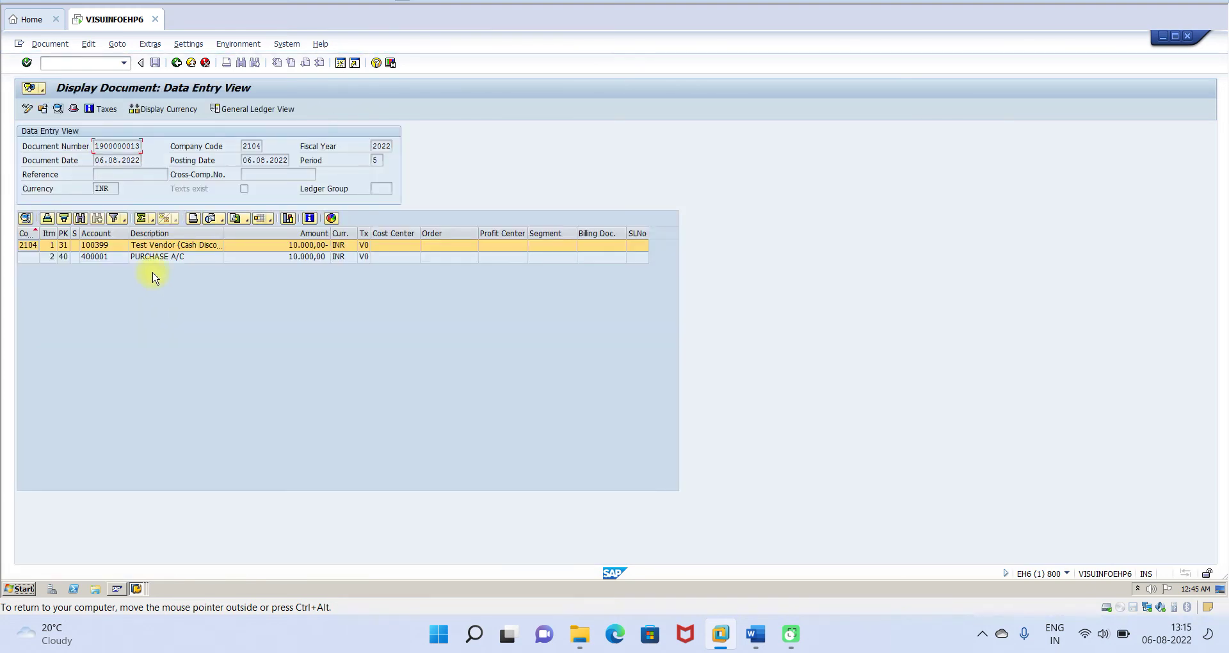
double_click(165, 247)
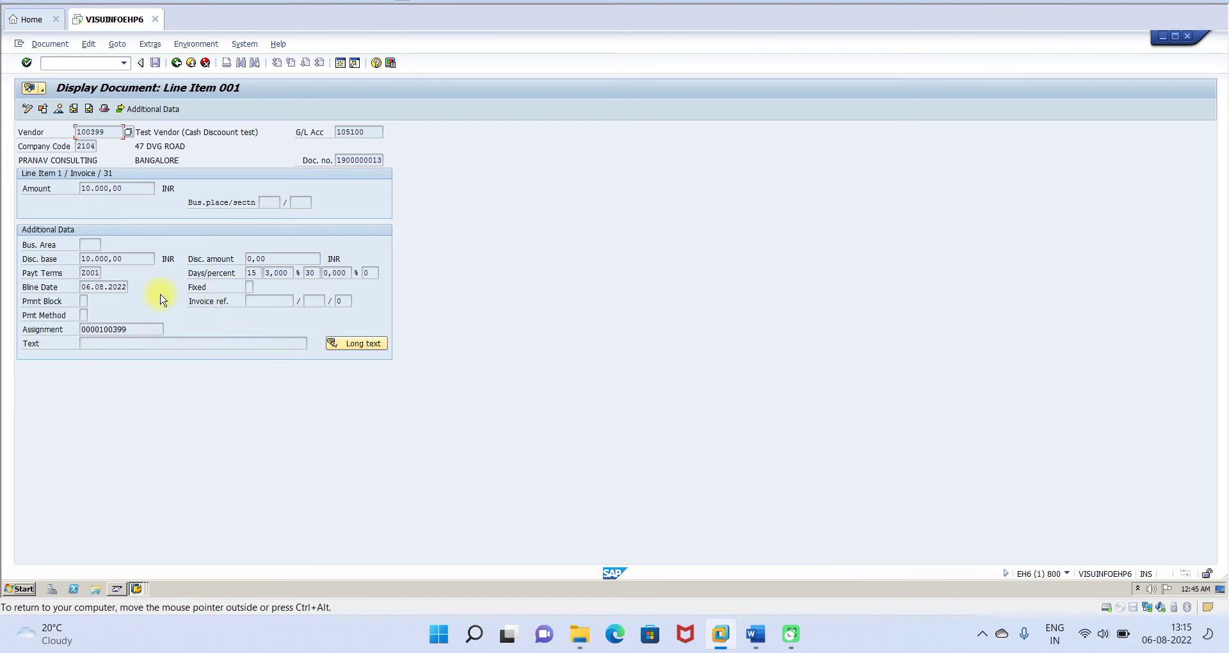
left_click(176, 62)
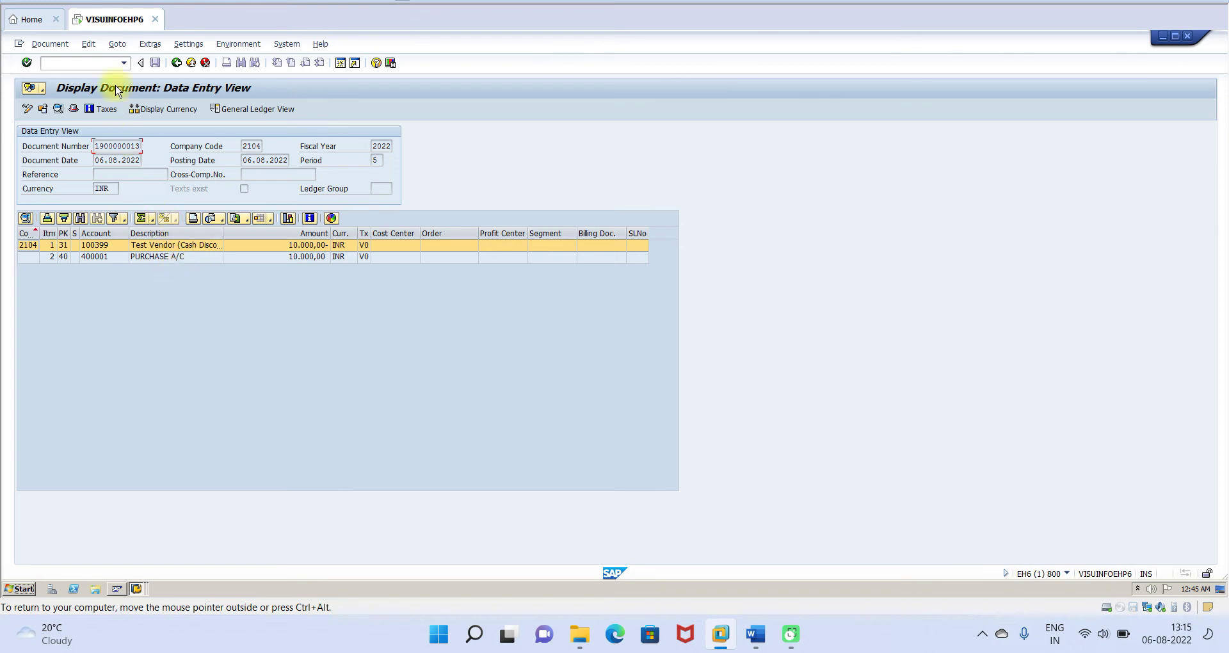
Step: Run automatic payment transaction F110 and set the run date to 06.08.2022
left_click(58, 63)
type("/NF110")
key("Return")
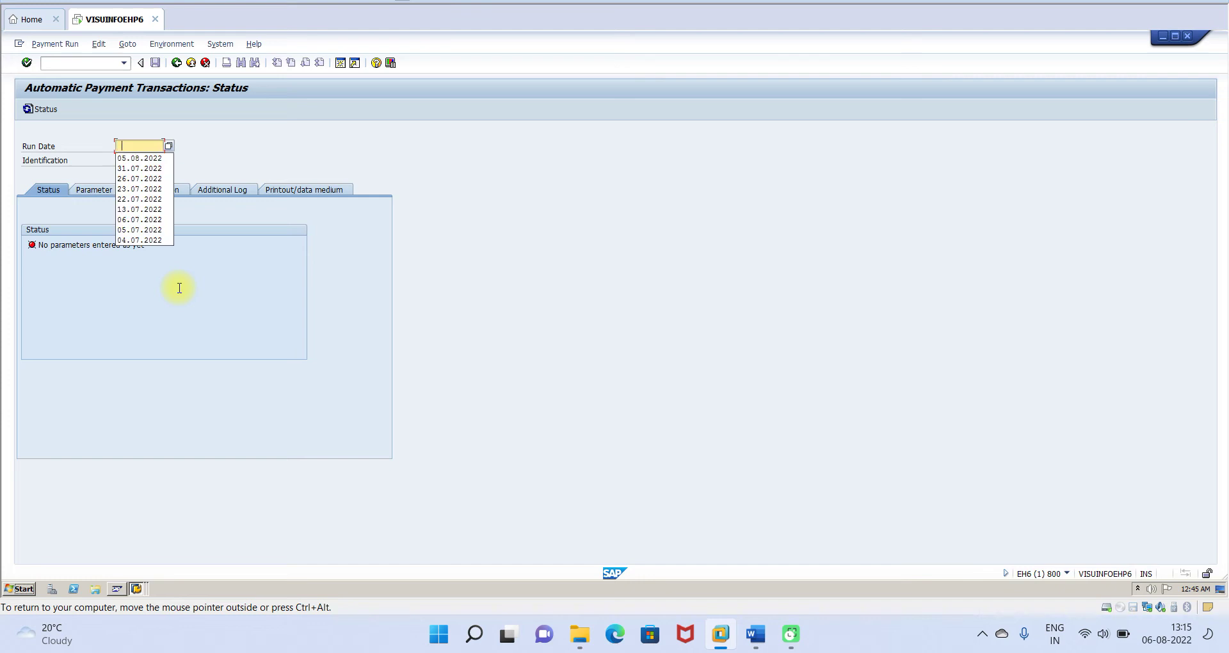
left_click(141, 159)
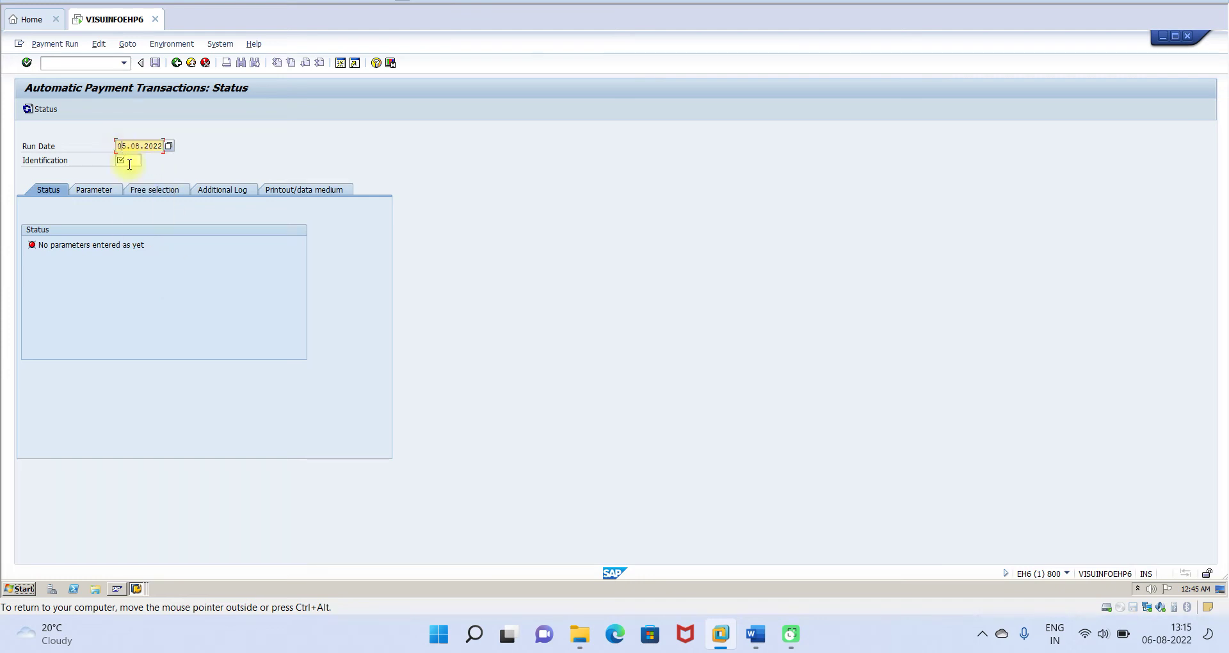
key("BackSpace")
type("6")
Step: Set the payment run's identification to RU15 and open its parameters
left_click(132, 159)
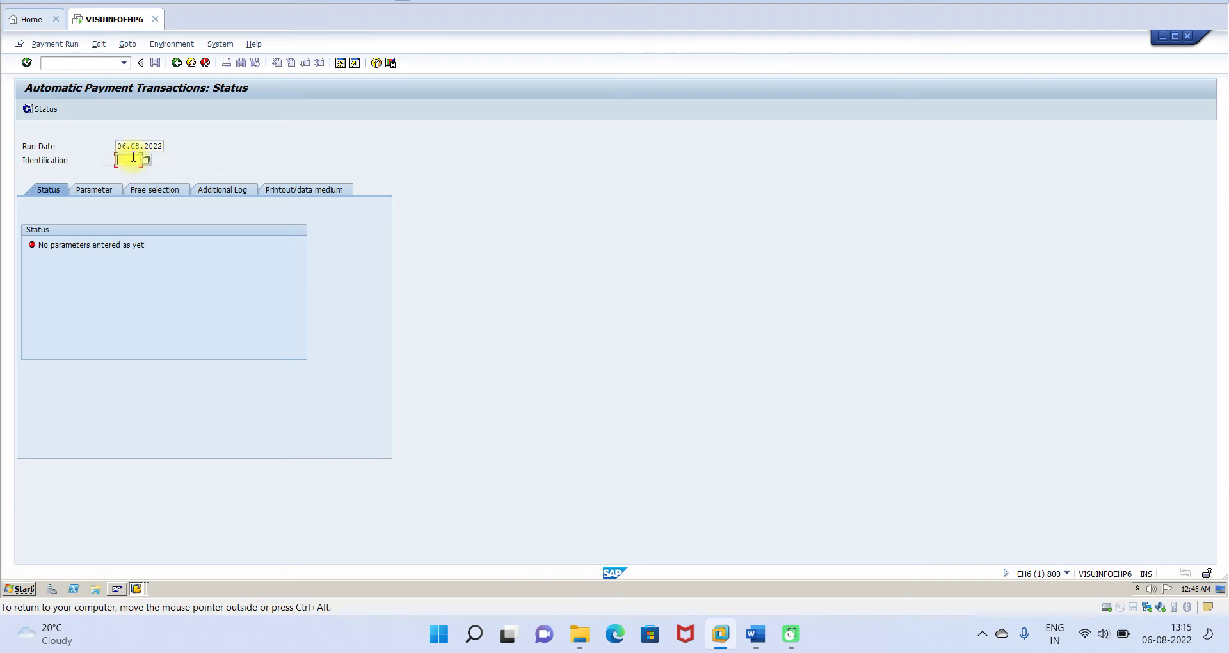
left_click(132, 173)
key("BackSpace")
type("6")
key("BackSpace")
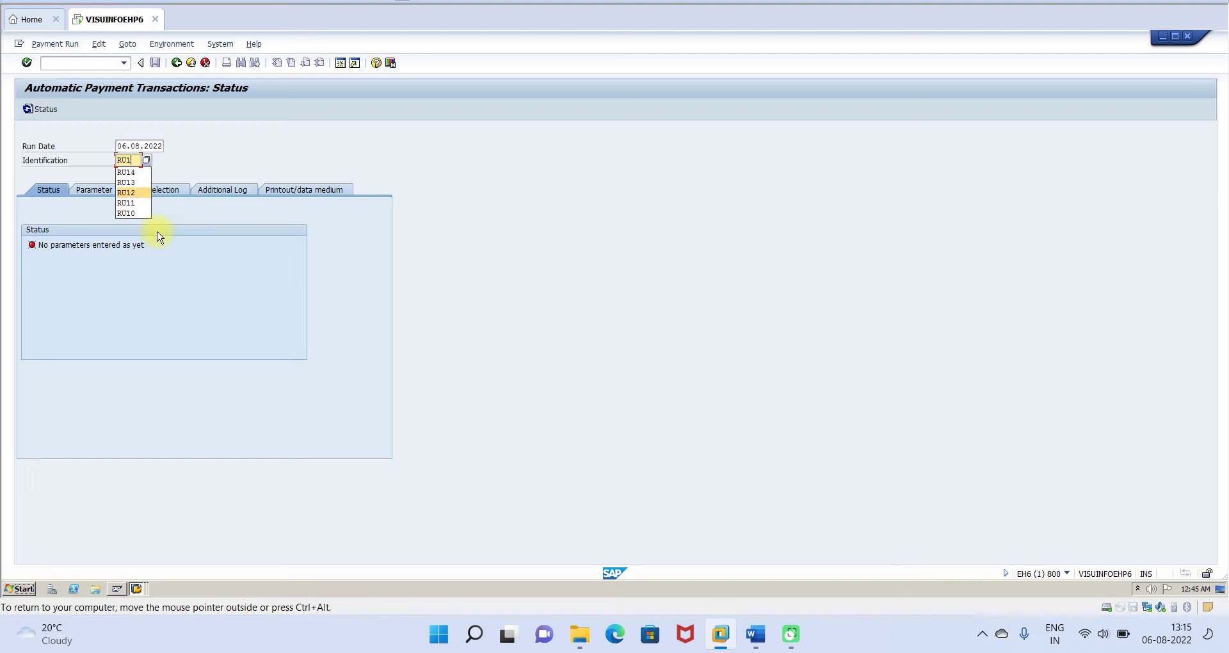
type("5")
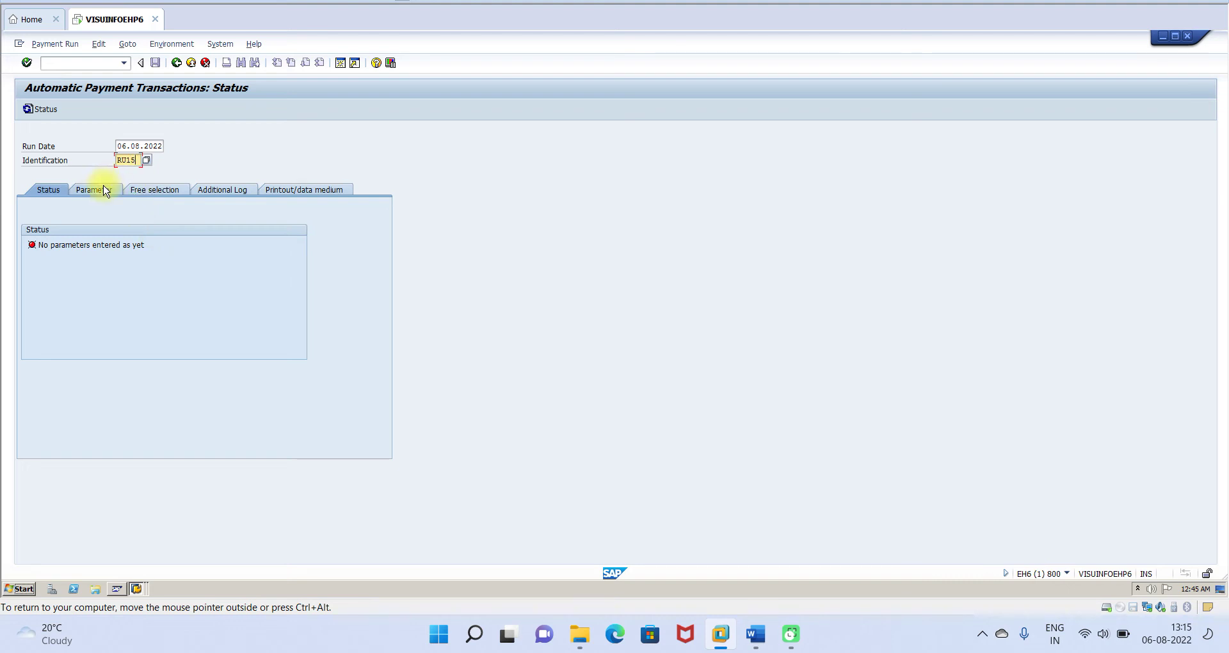
key("Return")
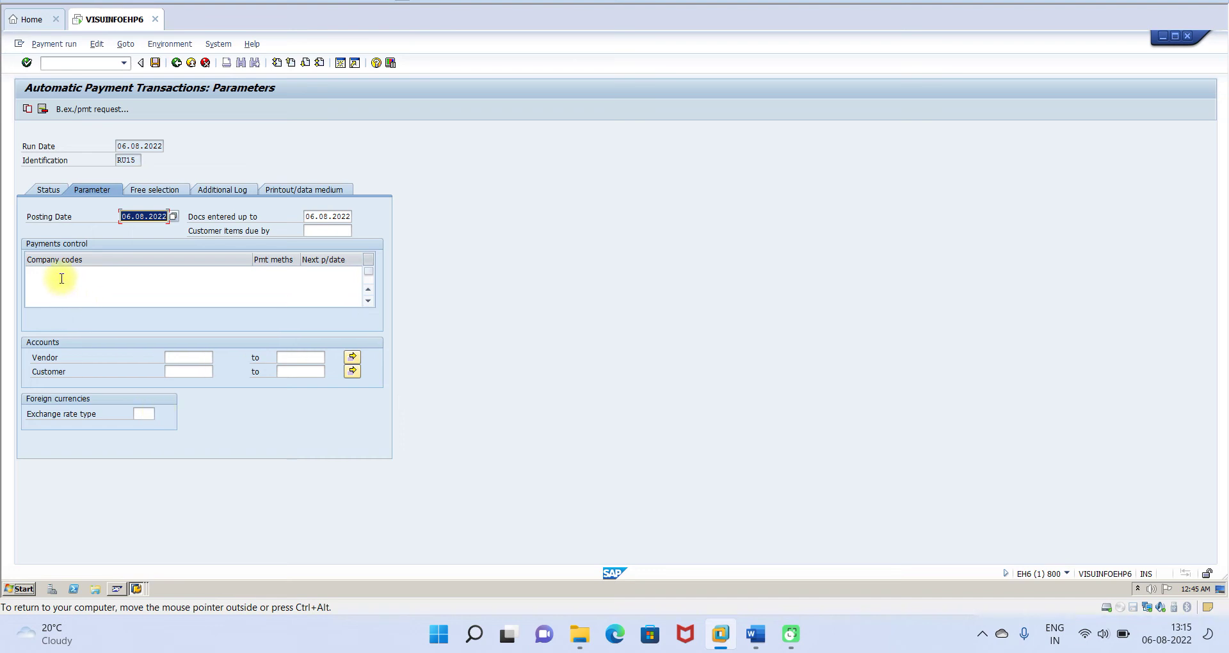
Step: Set the payments control to company code 2104, payment method T and next payment date 31.08.2022
left_click(62, 278)
type("2104")
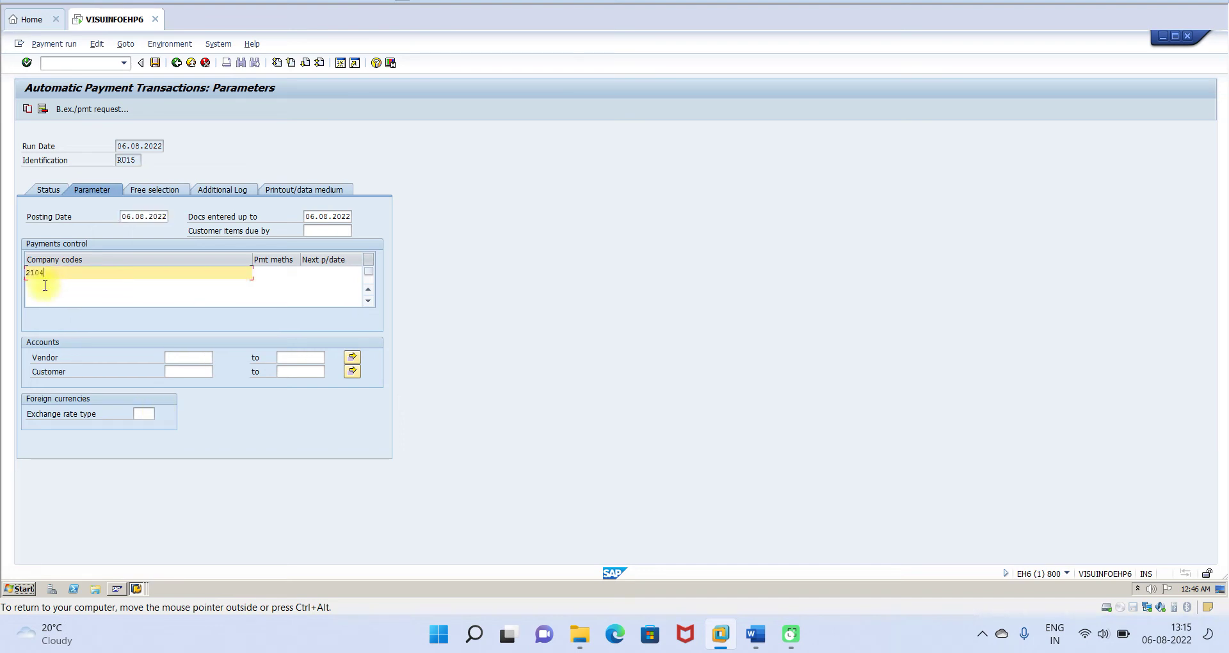
left_click(284, 276)
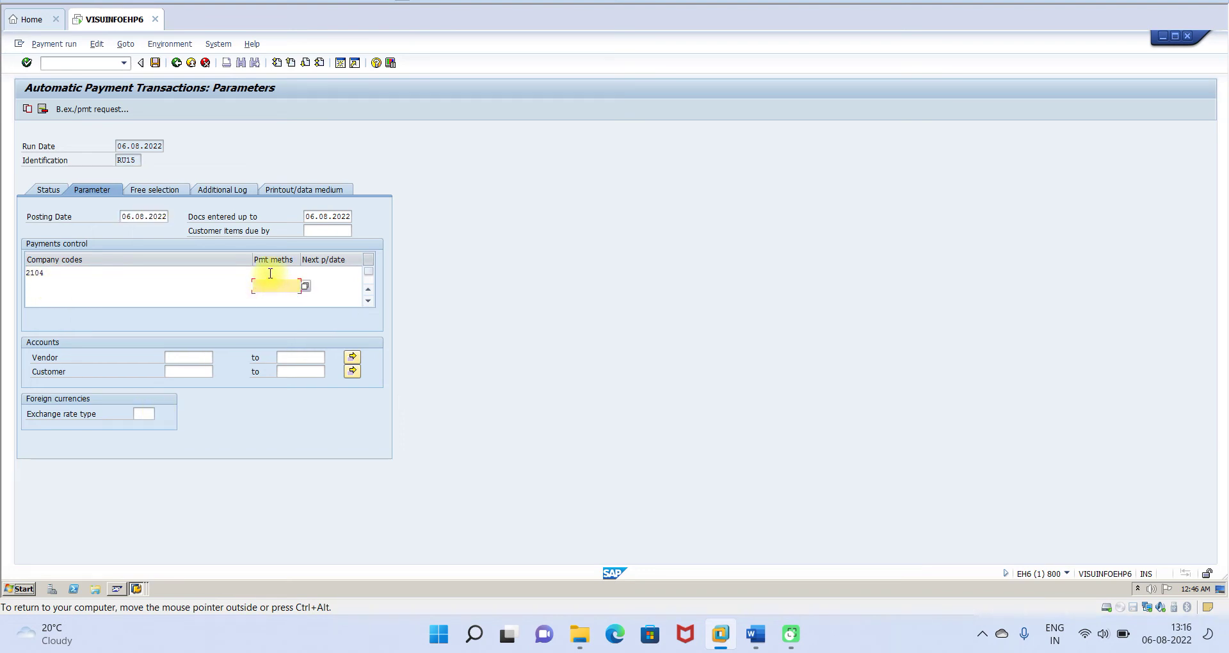
type("T")
left_click(324, 274)
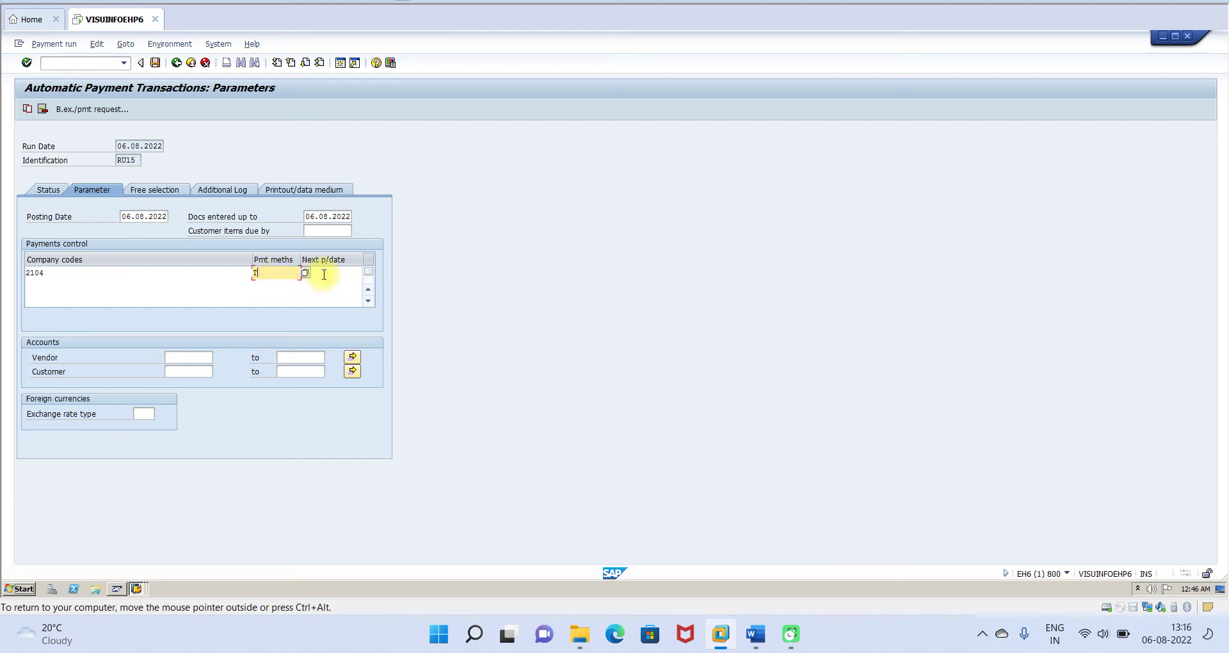
type("3")
left_click(327, 284)
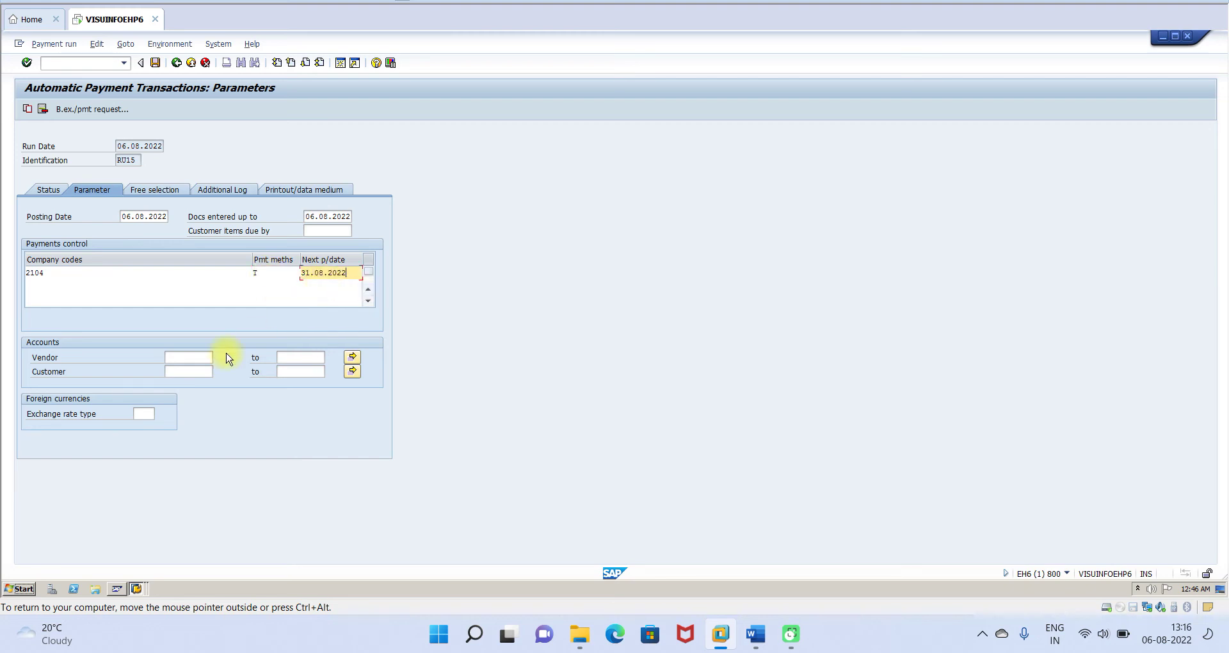
Step: Search the vendors of company code 2104 and select the cash discount test vendor for the payment run
left_click(200, 357)
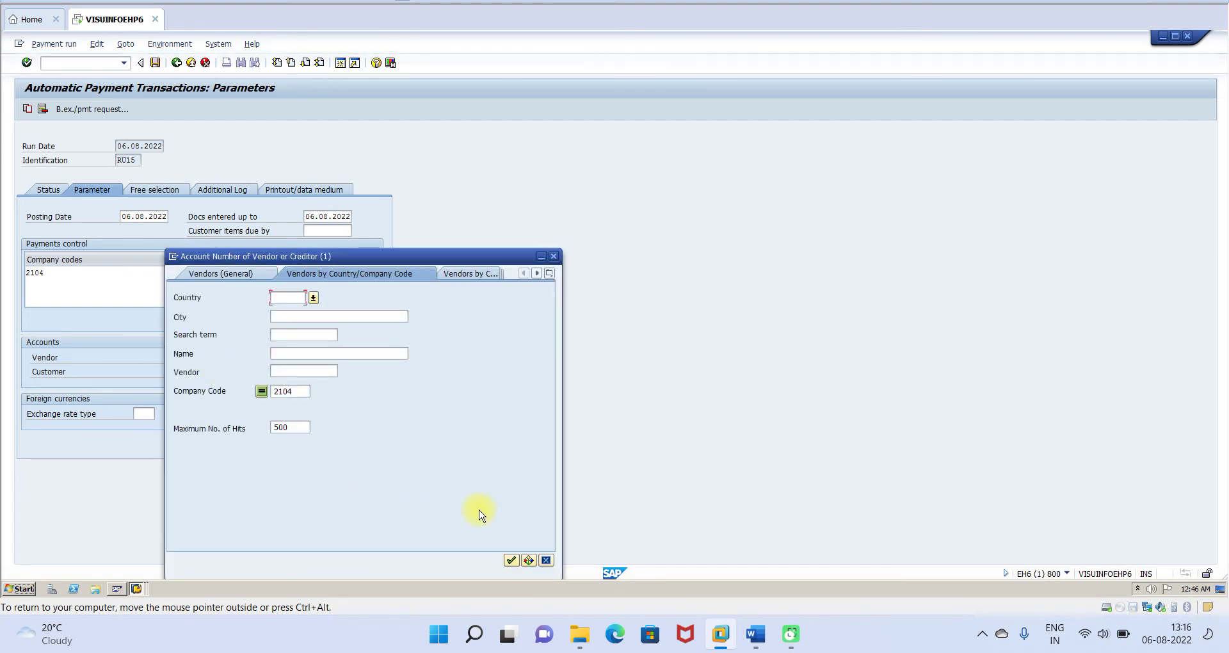
left_click(512, 560)
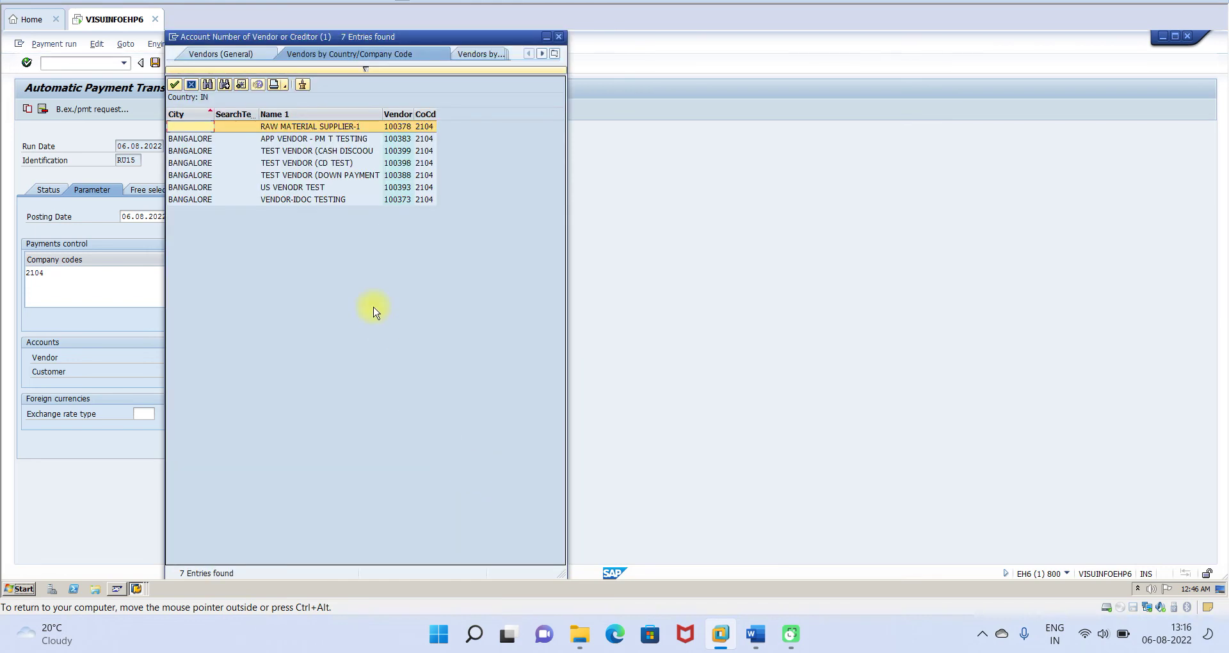
double_click(296, 152)
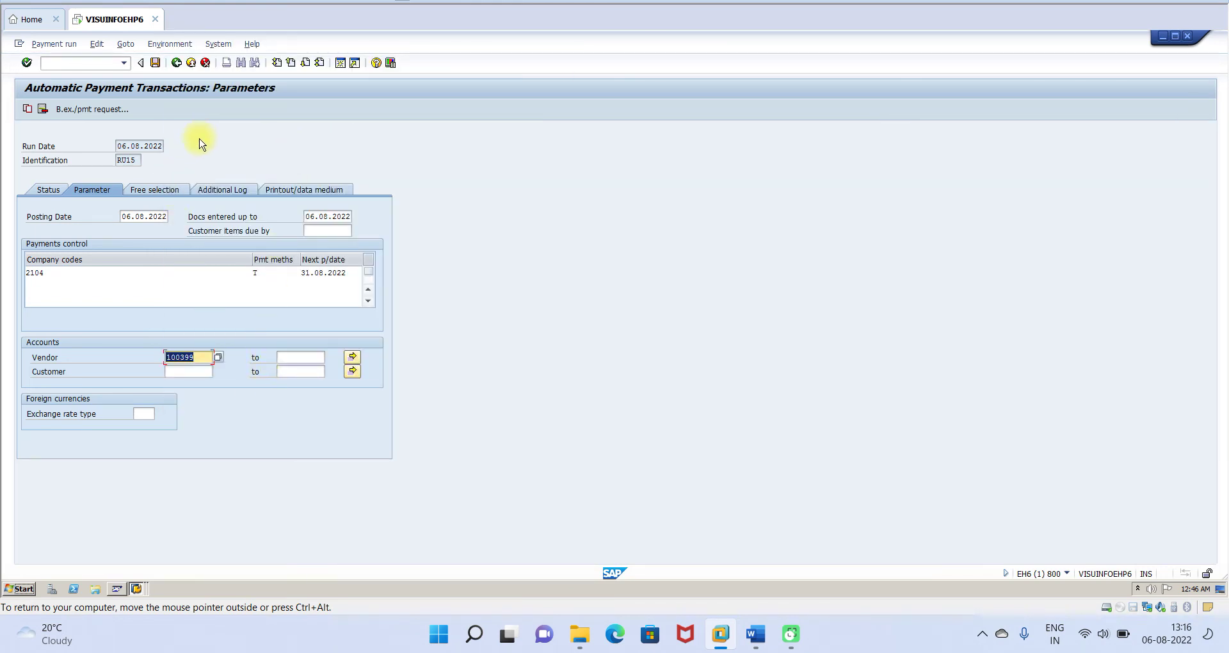
Step: Enable additional logging of payment method selection in all cases and if not successful, and try to save the parameters
left_click(193, 260)
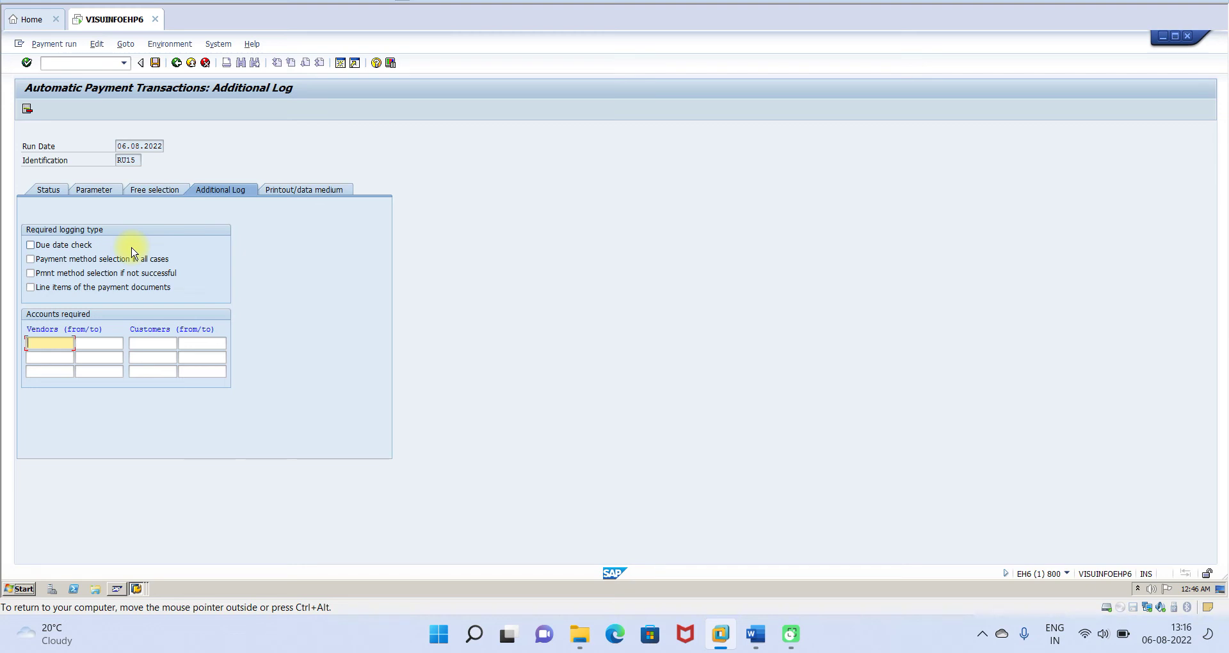
left_click(31, 260)
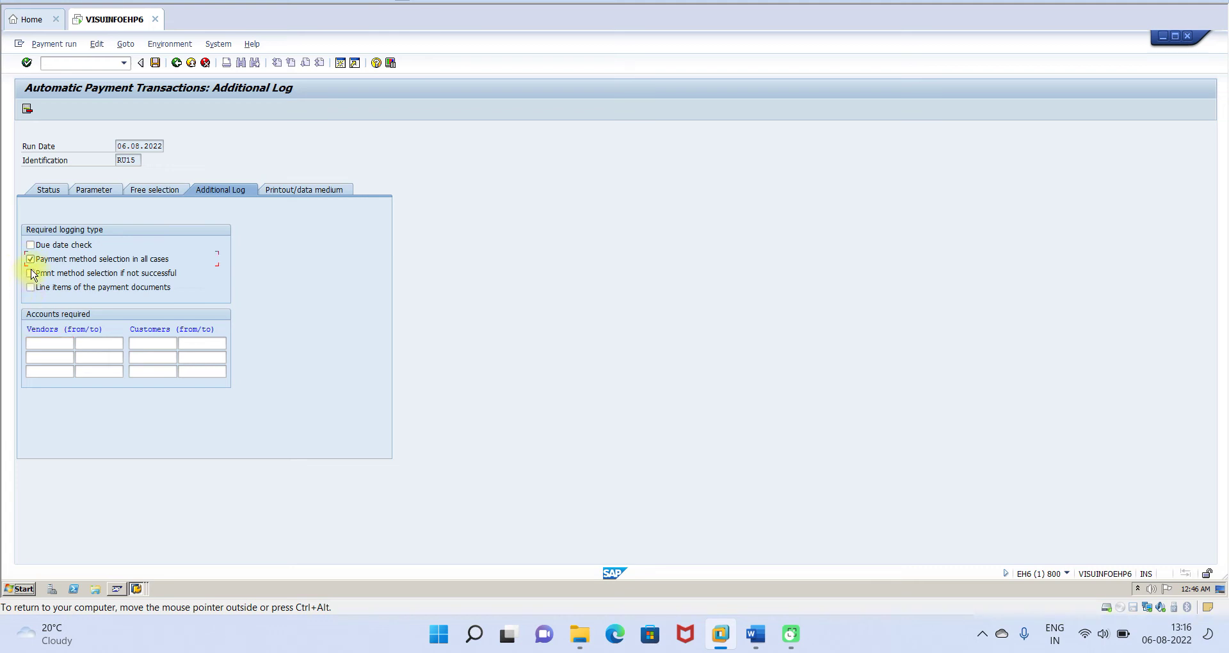
left_click(30, 272)
left_click(155, 62)
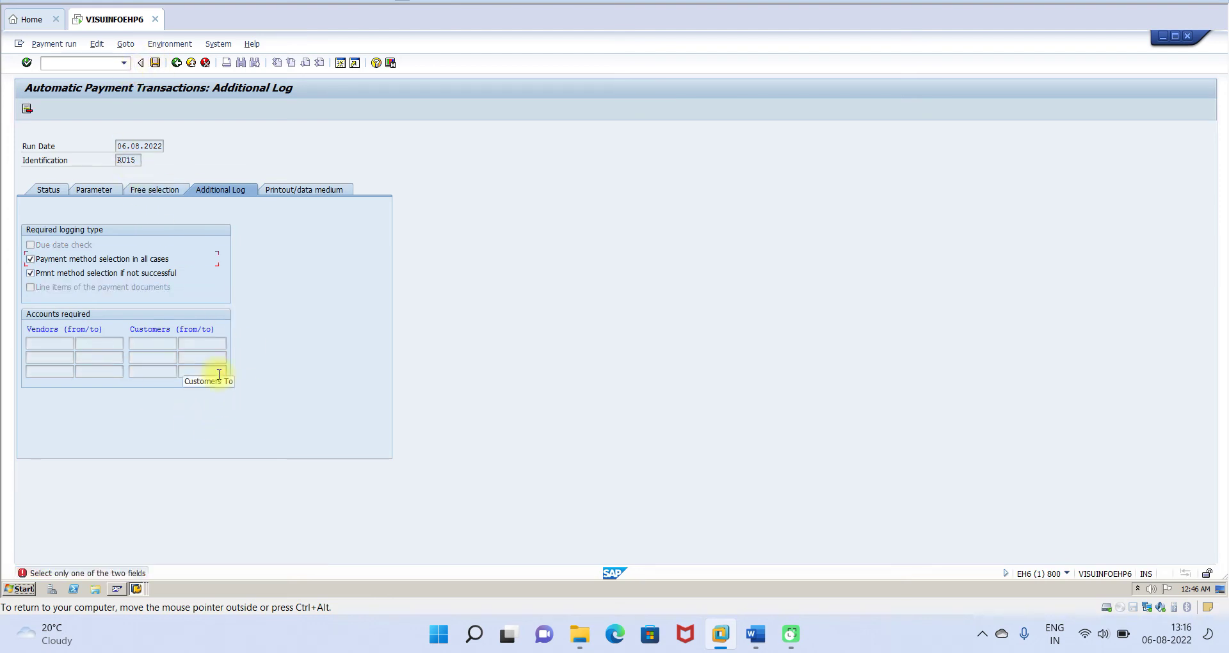
Step: Disable payment method logging for unsuccessful cases, save the payment run parameters and return to the run's status
left_click(31, 273)
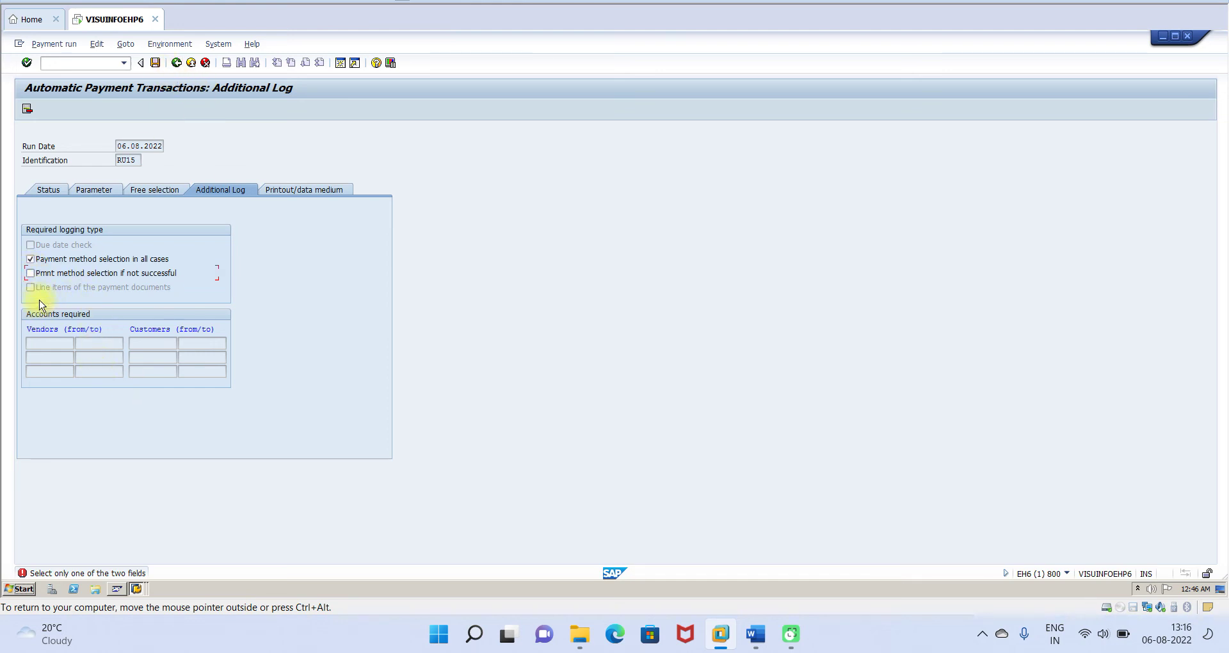
left_click(154, 63)
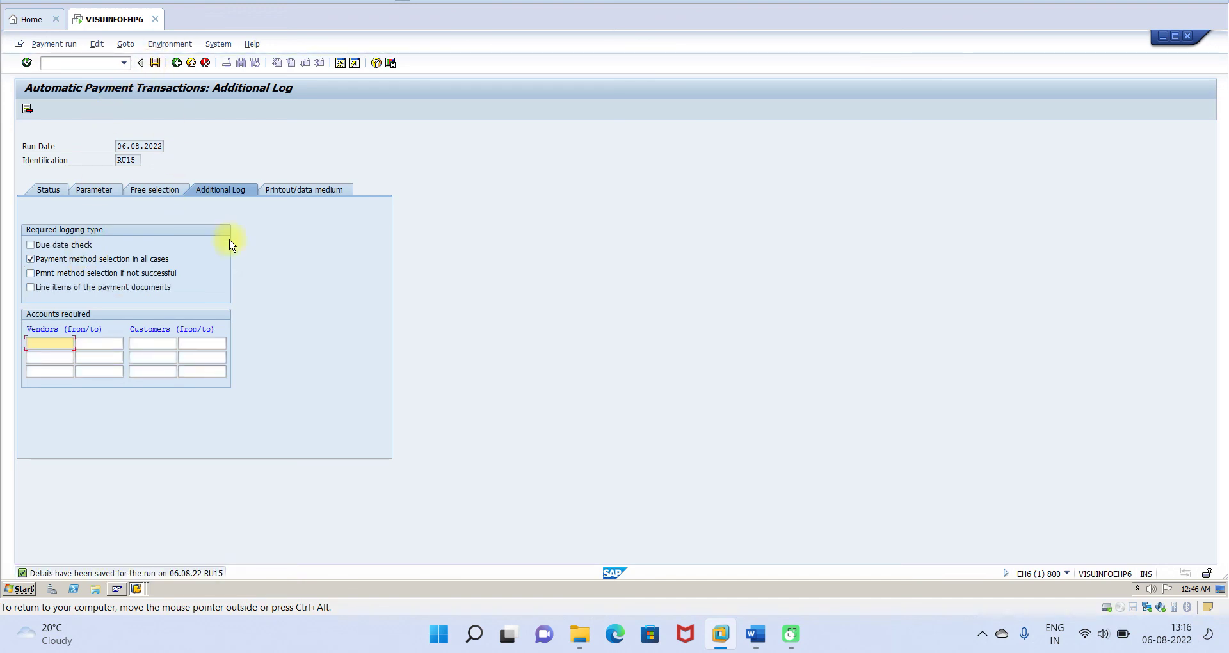
left_click(45, 190)
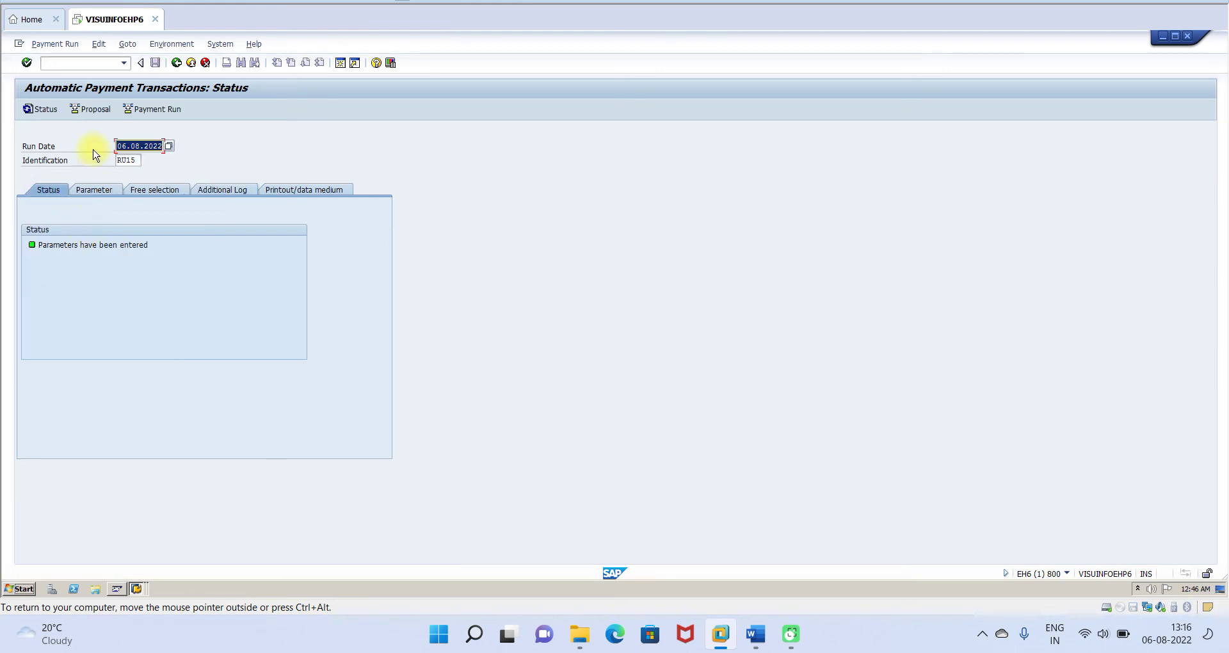
Step: Schedule the payment proposal to start immediately, refresh the status until it is created, and display the proposal's payments
left_click(91, 109)
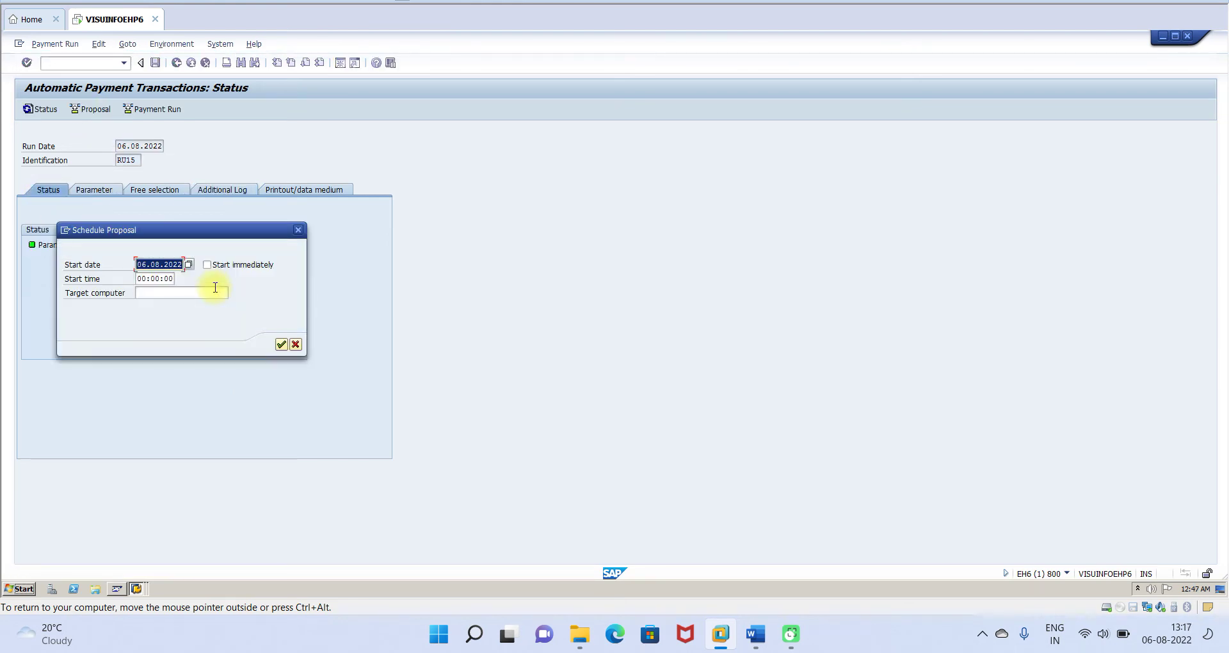
left_click(208, 265)
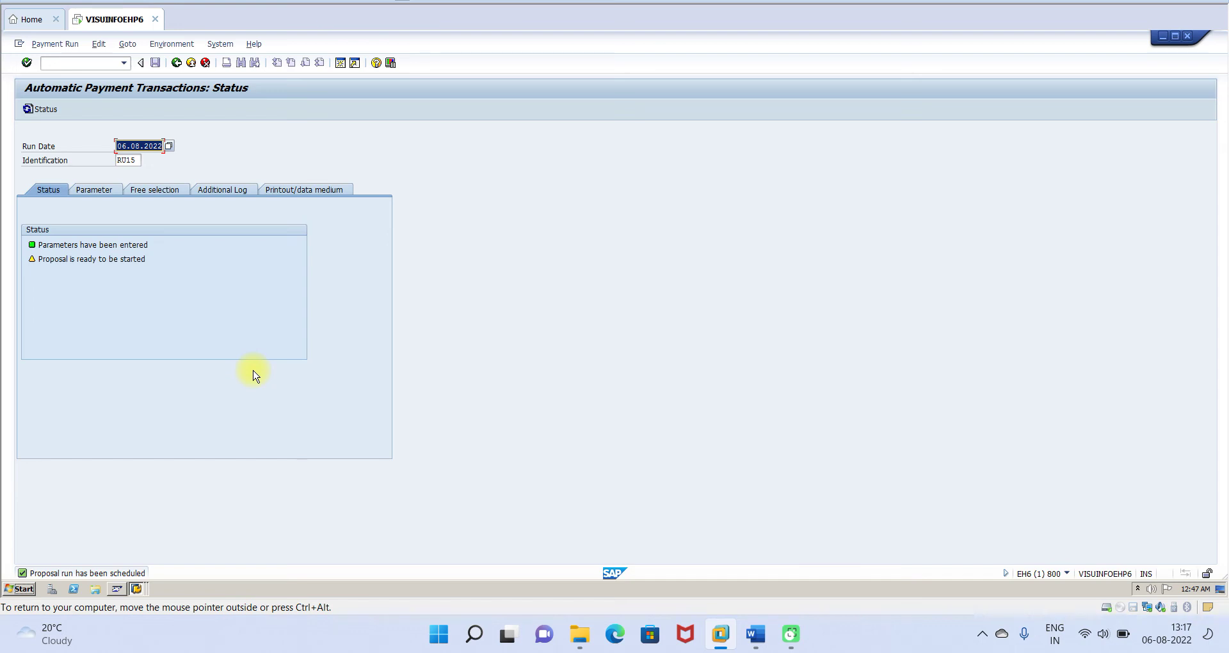
left_click(46, 110)
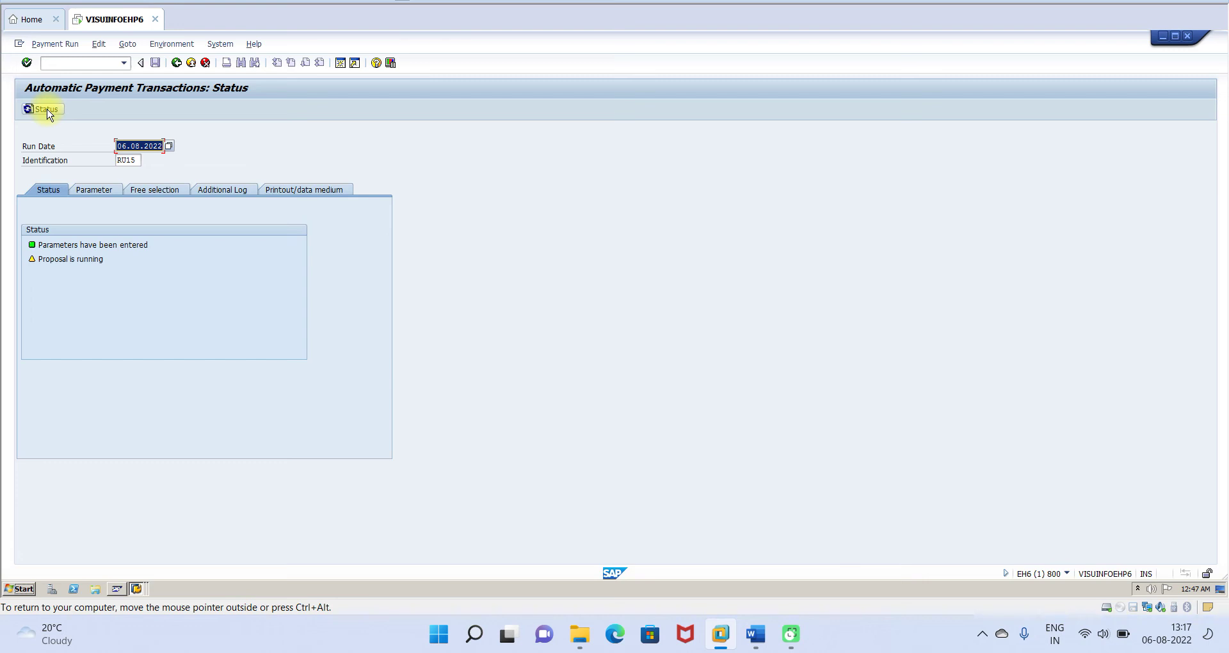
left_click(47, 110)
left_click(46, 110)
left_click(46, 110)
left_click(46, 110)
left_click(46, 113)
left_click(46, 113)
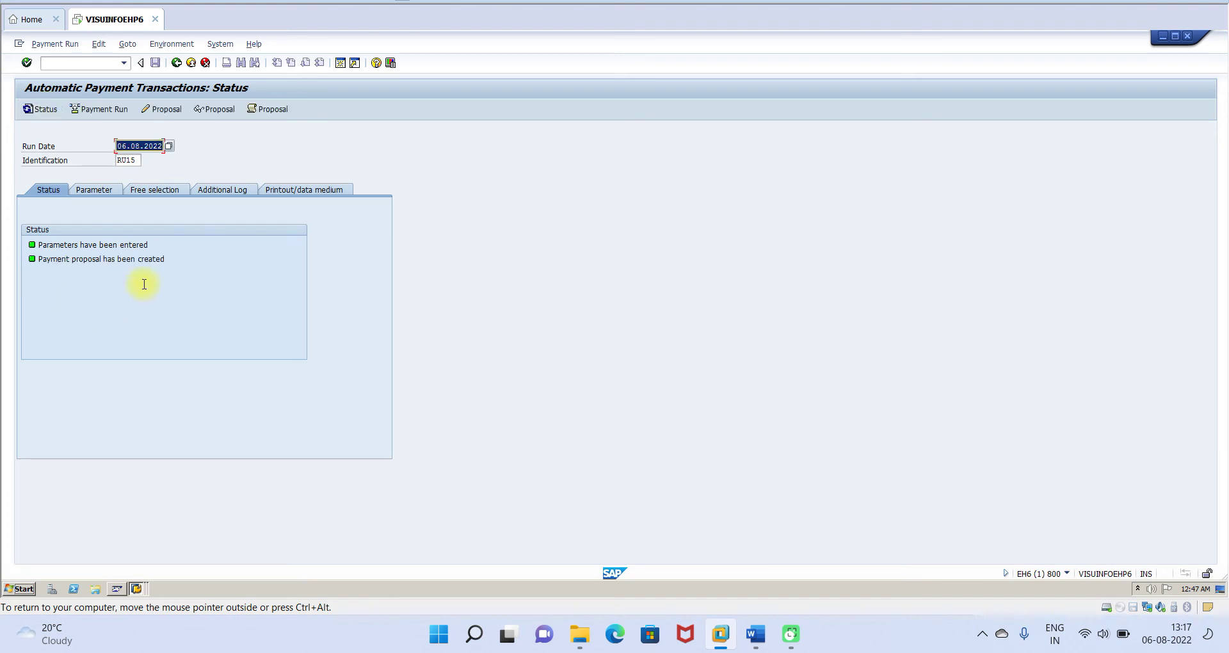
left_click(217, 111)
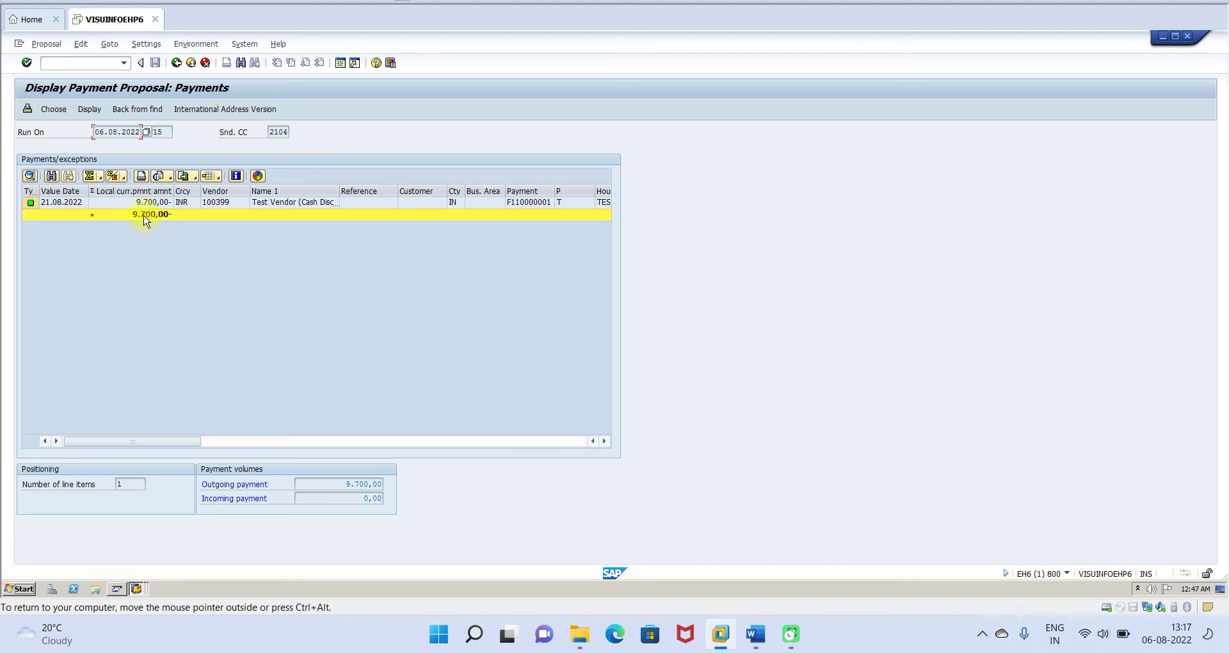
left_click(176, 62)
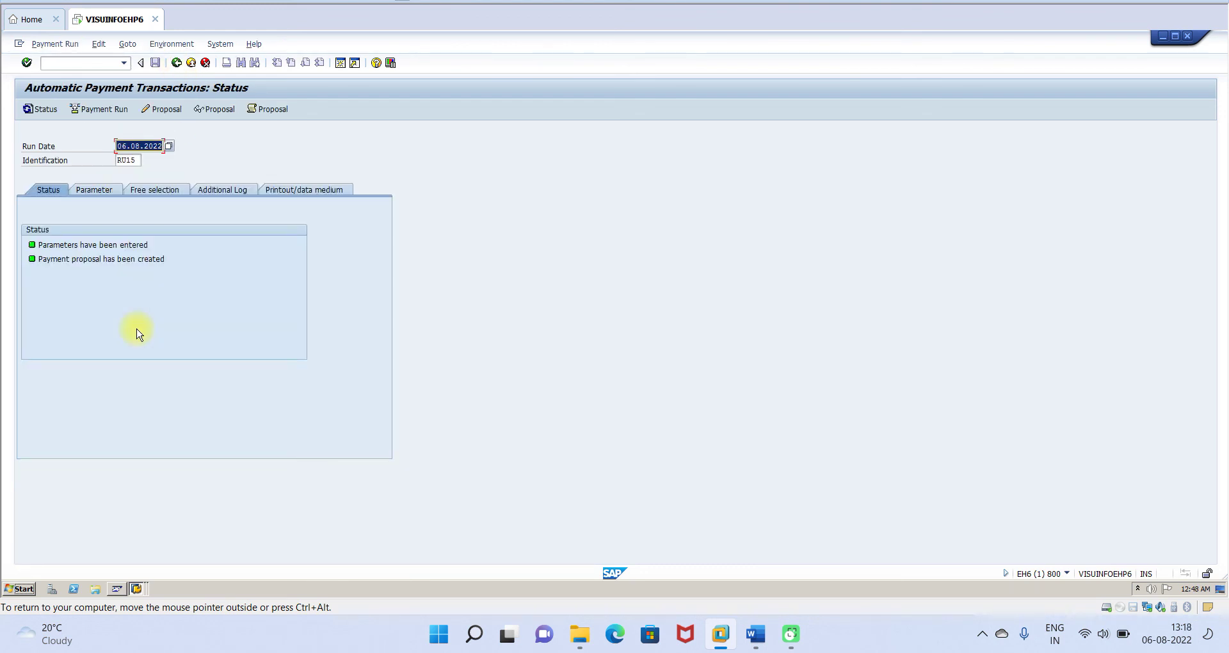
Step: Schedule the payment run to start immediately and open the proposal's job log
left_click(96, 111)
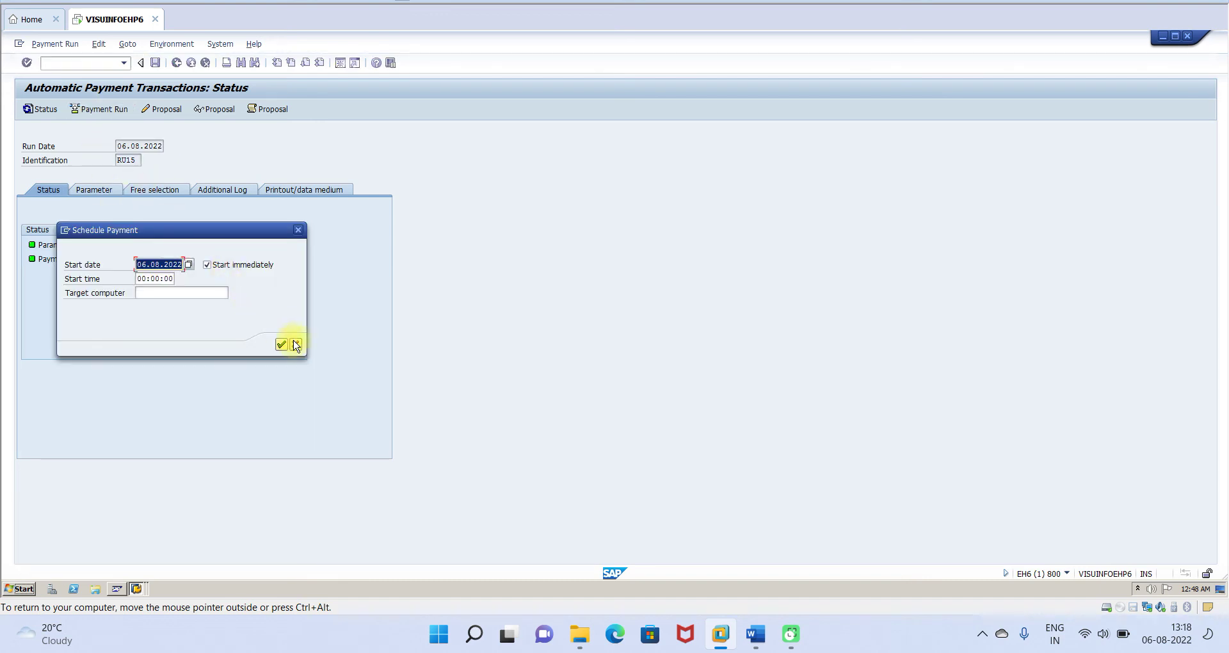
left_click(281, 344)
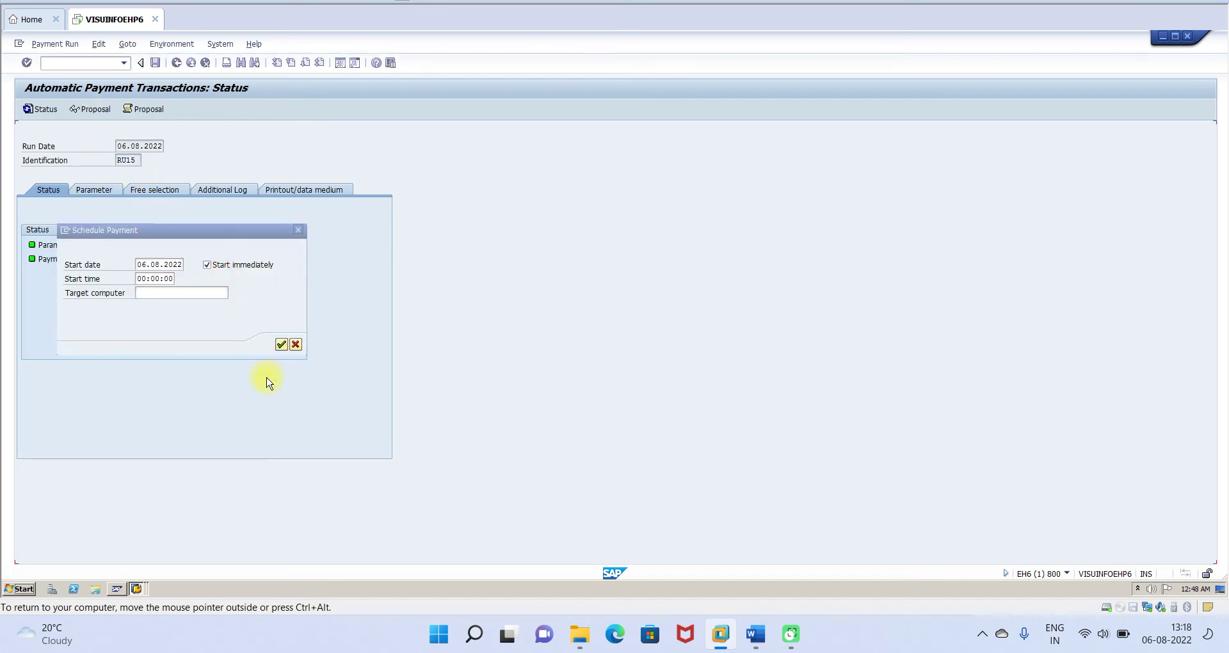
key("Return")
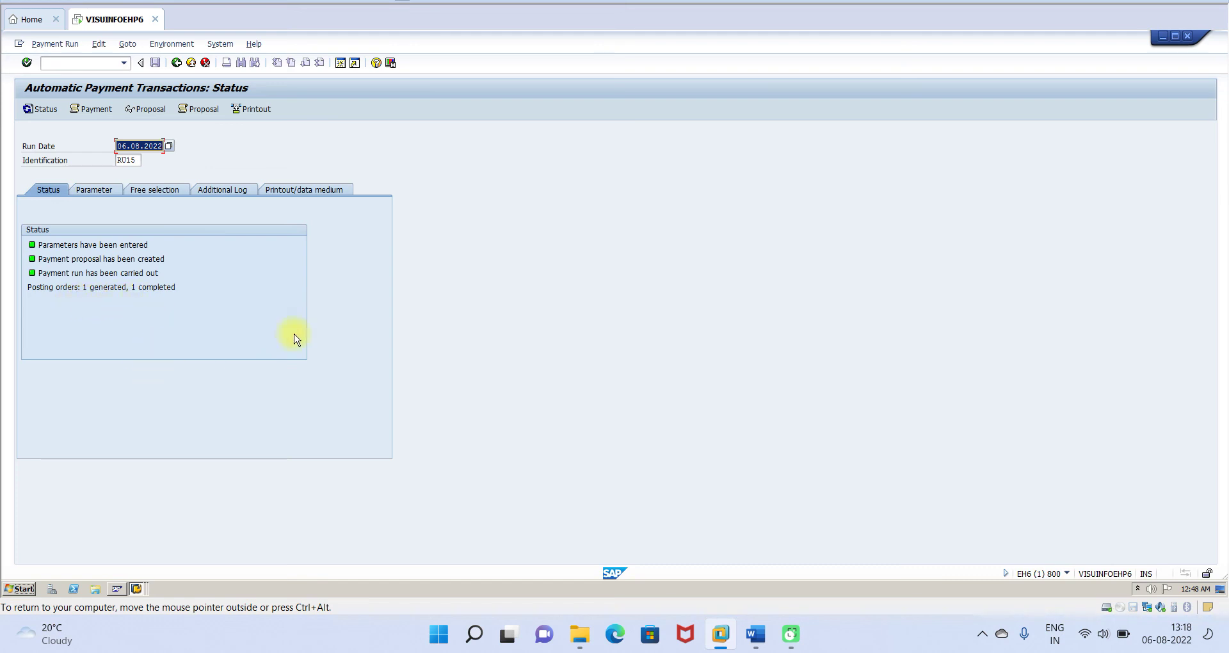
left_click(199, 109)
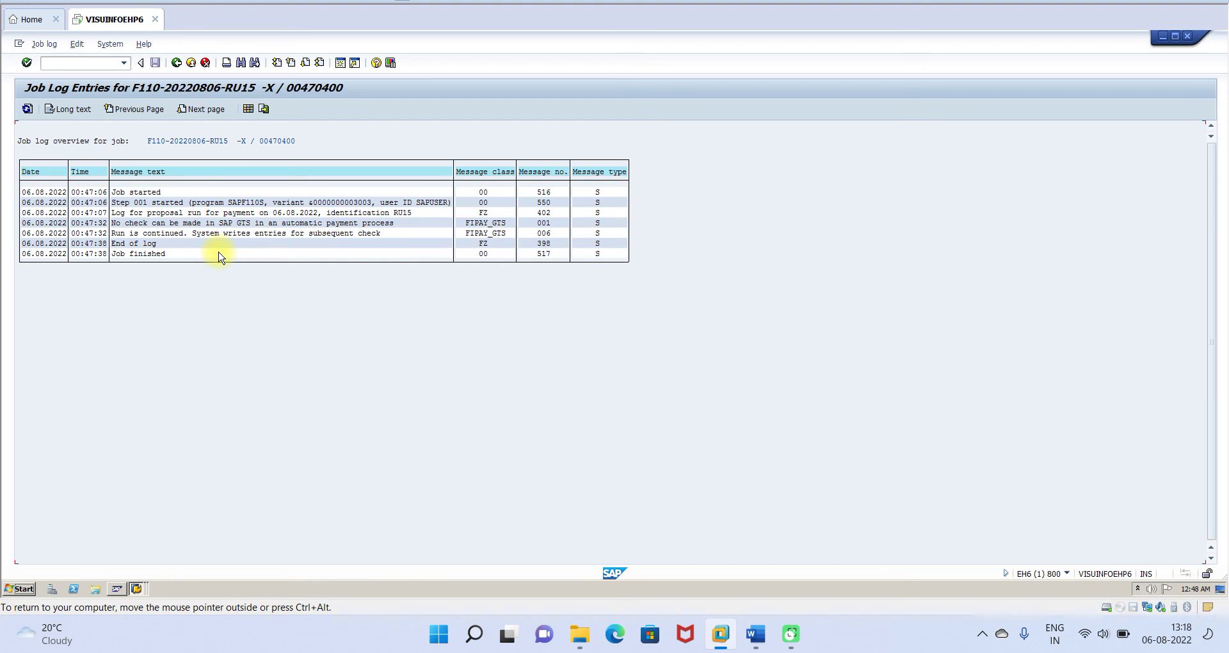
Step: Open transaction /NFBL1N, list all items of the test vendor in company code 2104 and display the ZP payment document's data entry view
left_click(62, 61)
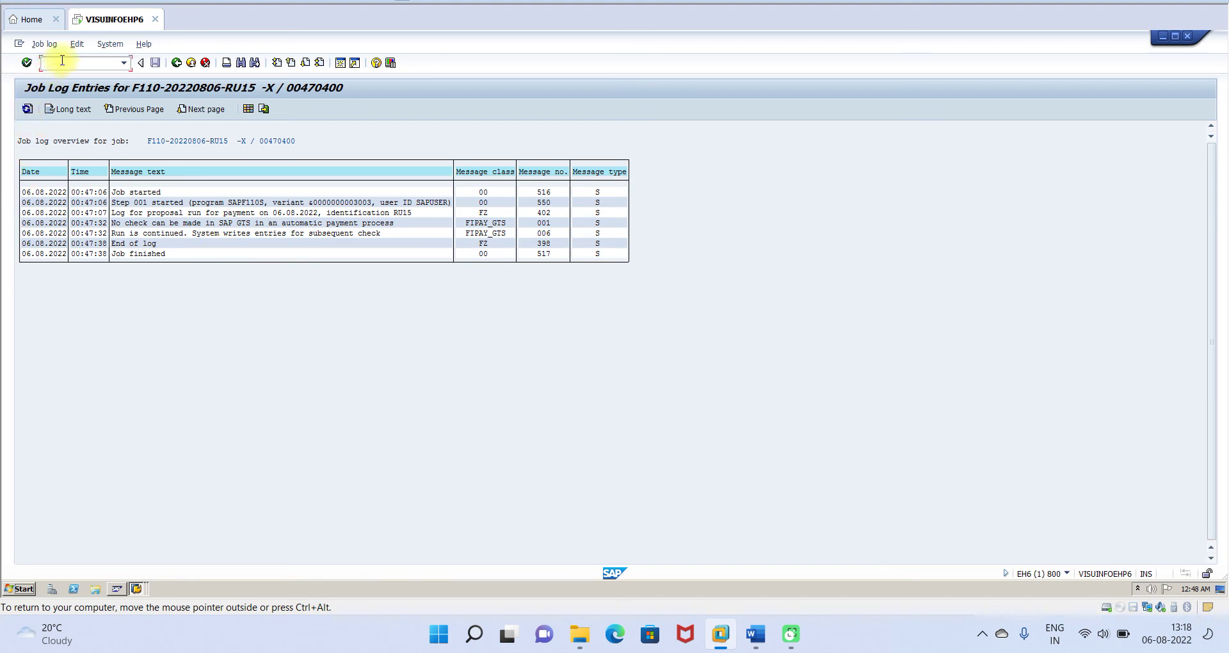
type("/NFBL1N")
key("Return")
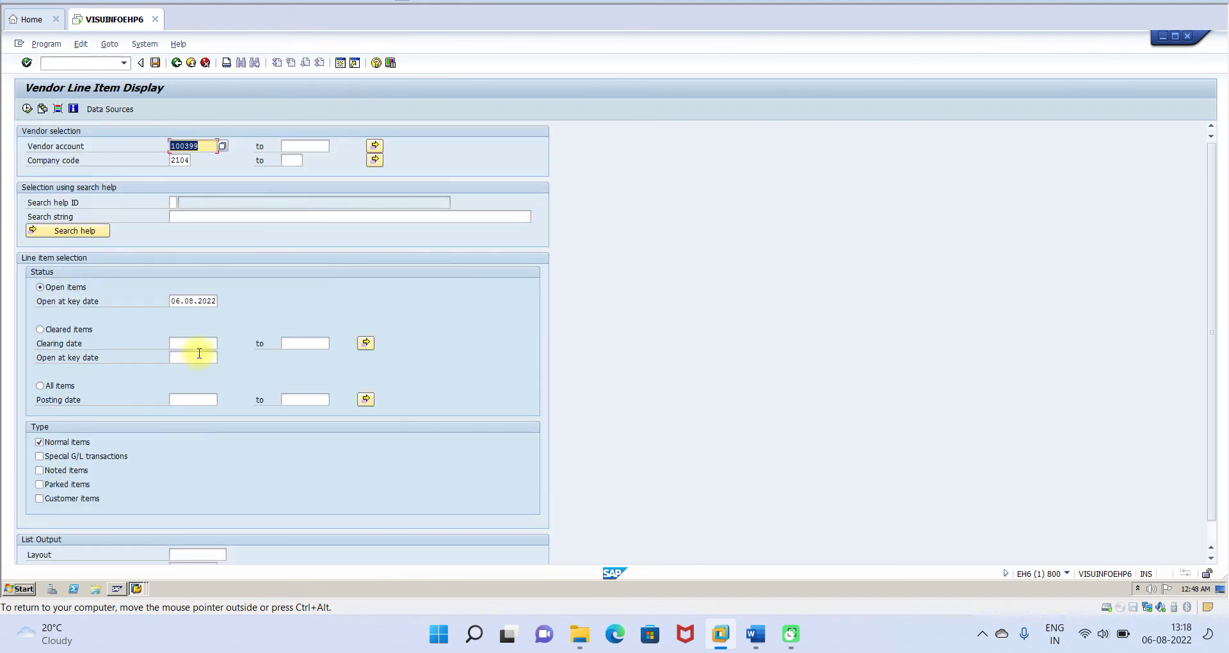
left_click(40, 385)
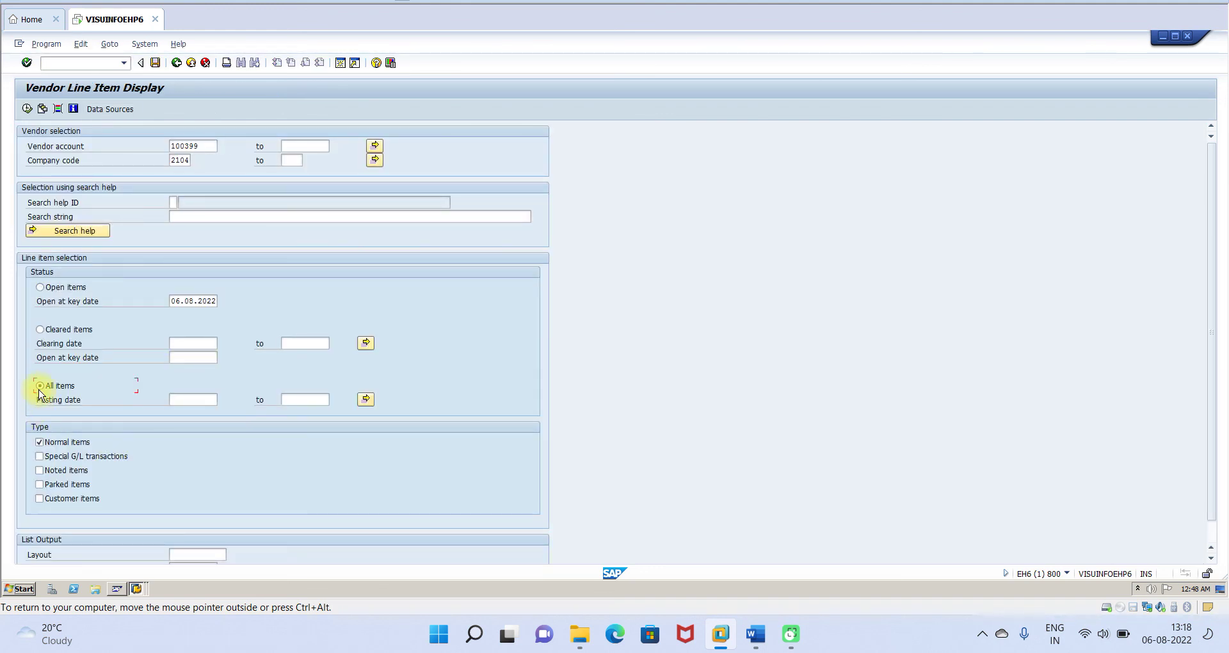
left_click(26, 109)
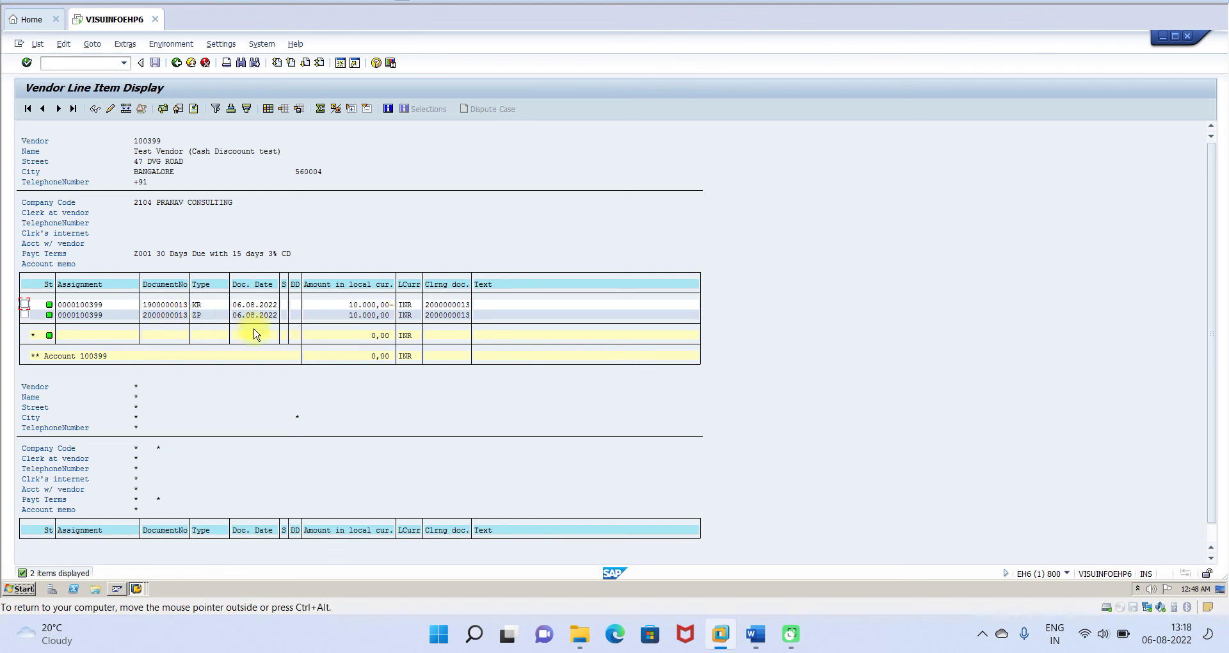
double_click(180, 317)
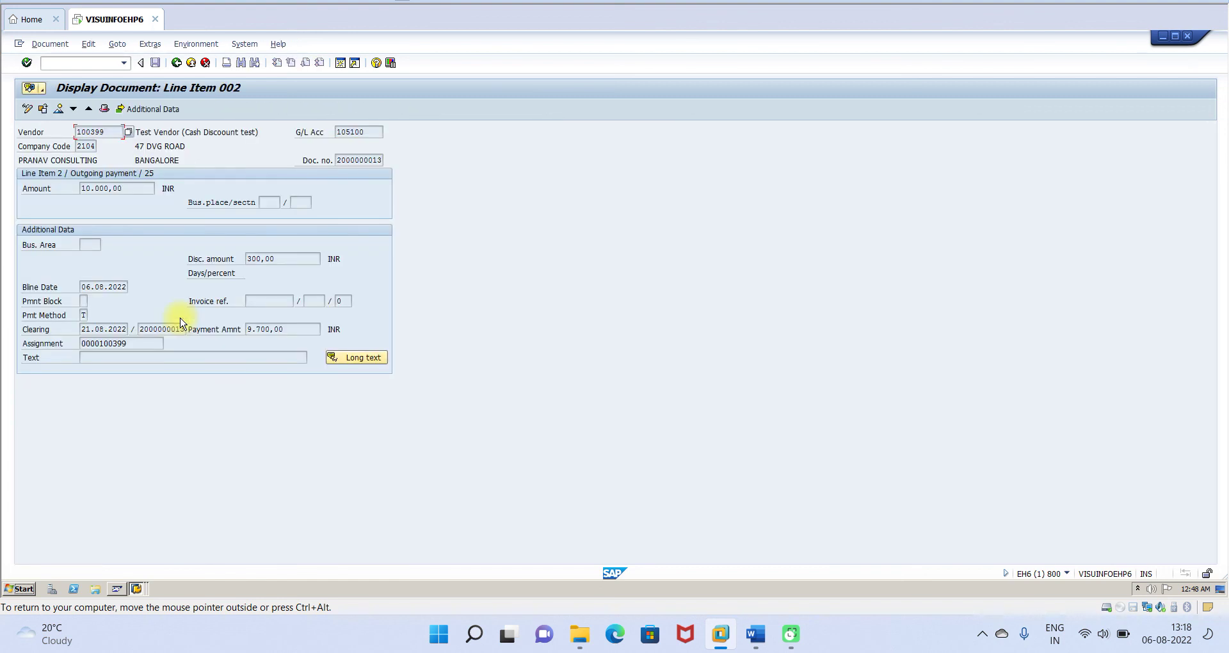
left_click(57, 113)
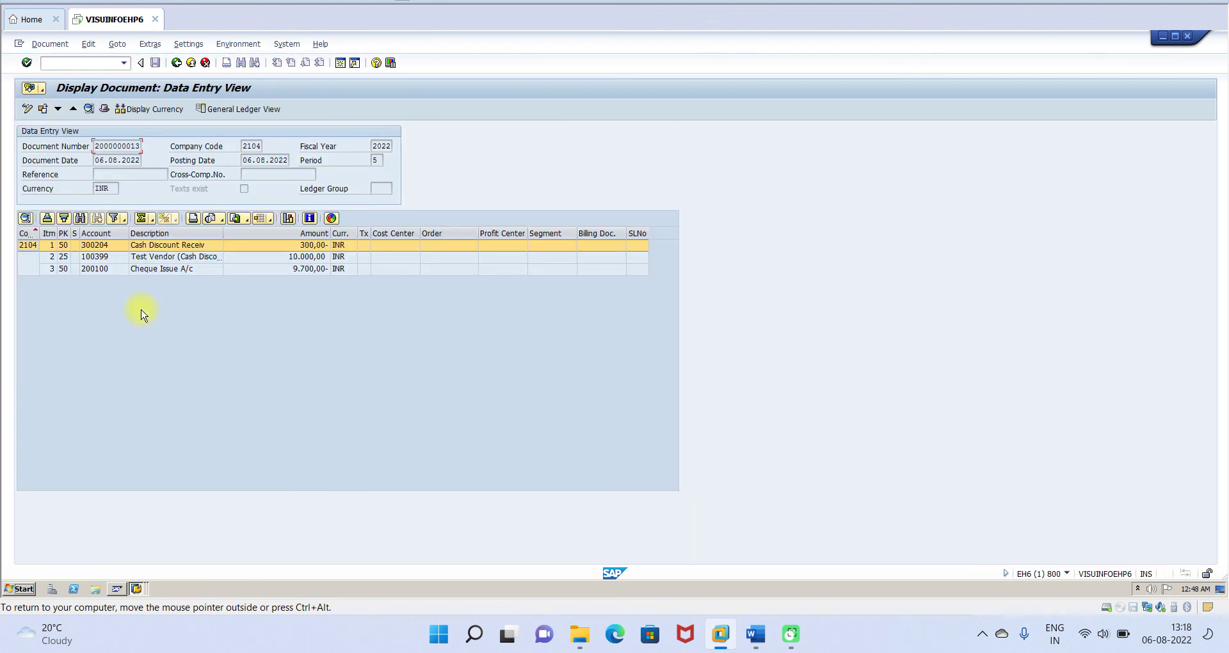
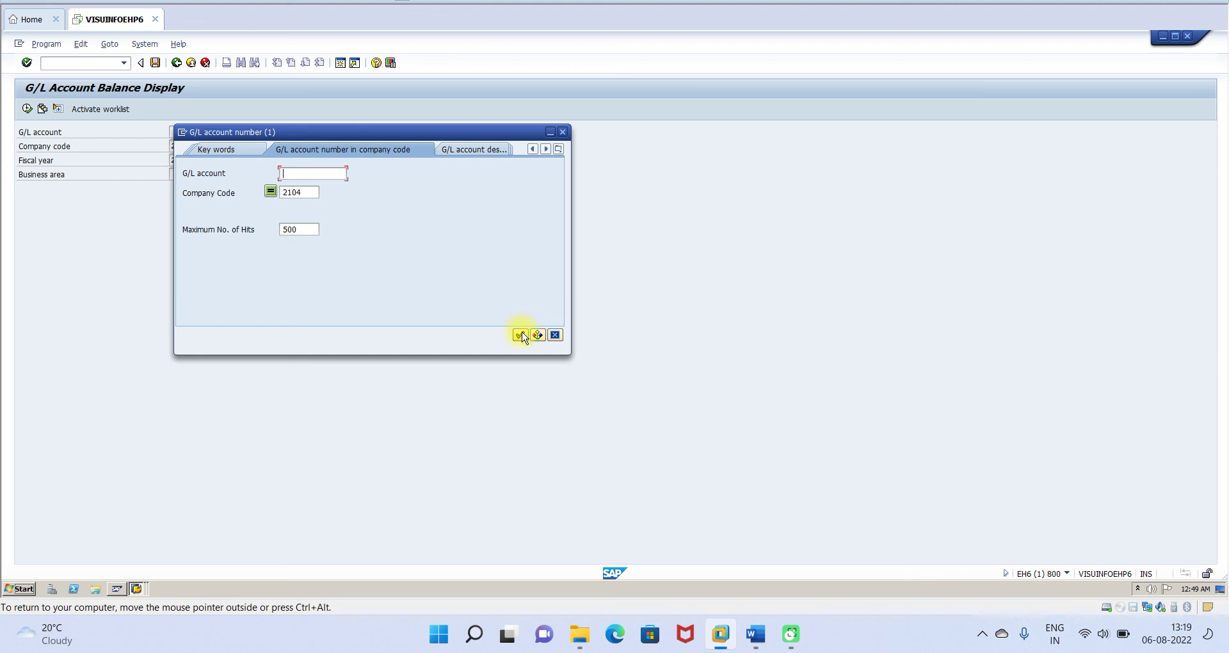
Step: Select the Cheque Issue A/c from the G/L accounts of company code 2104 and display its balances for fiscal year 2022
left_click(520, 335)
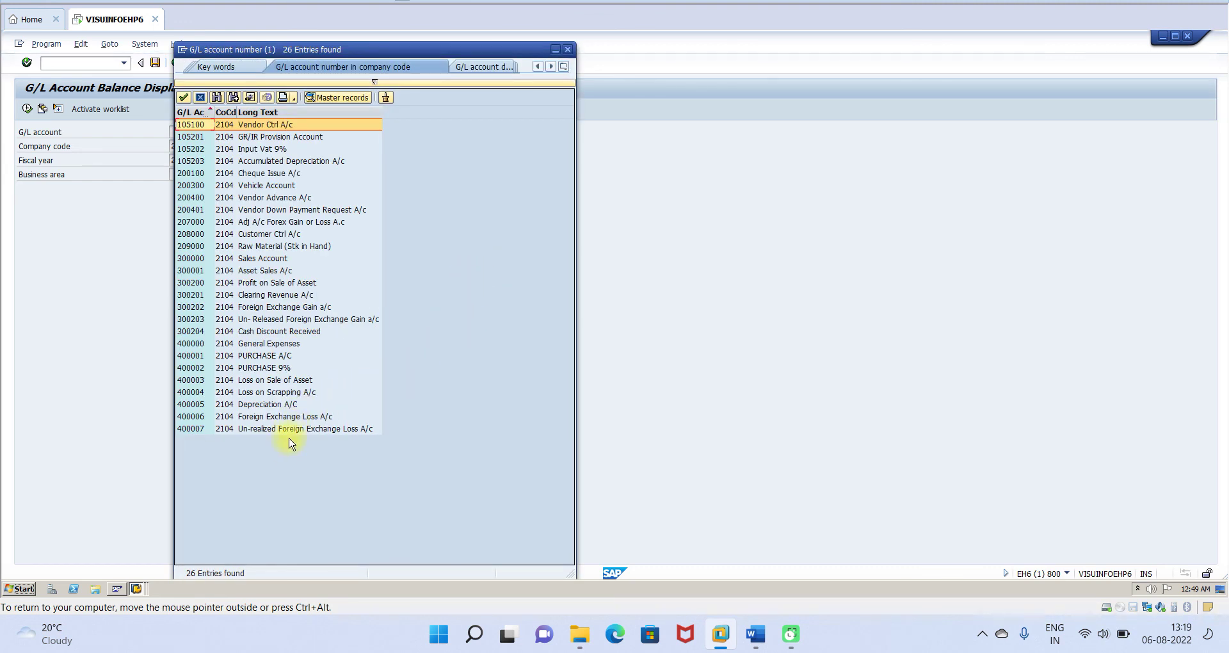
left_click(265, 112)
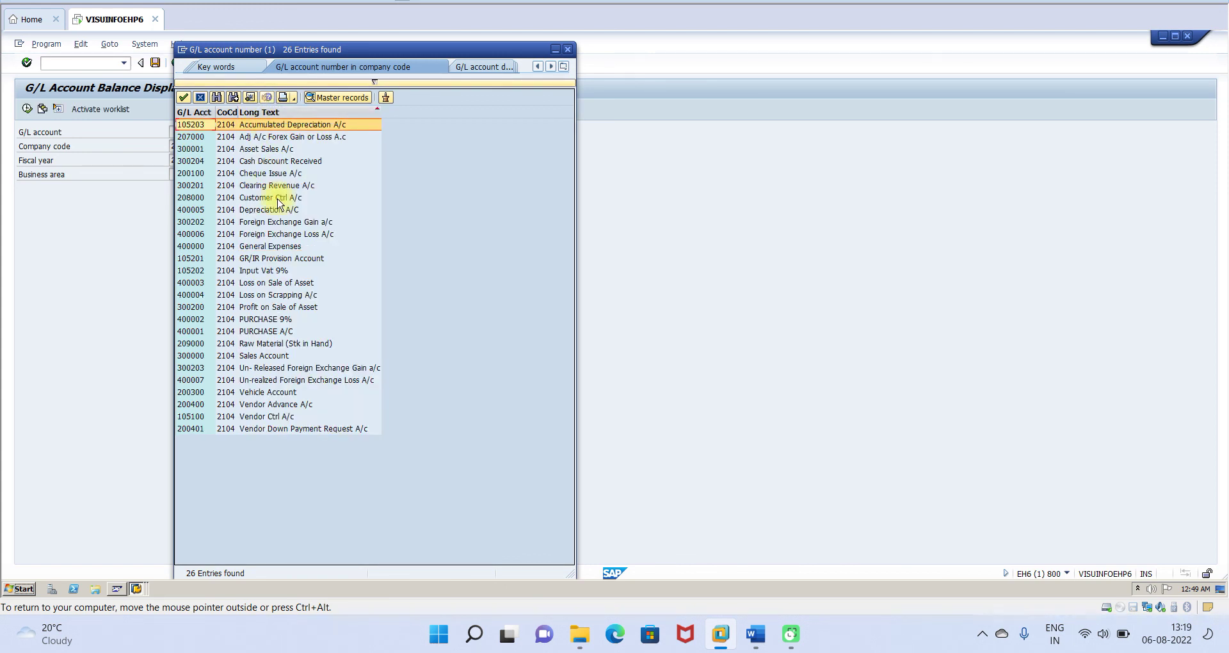
double_click(280, 174)
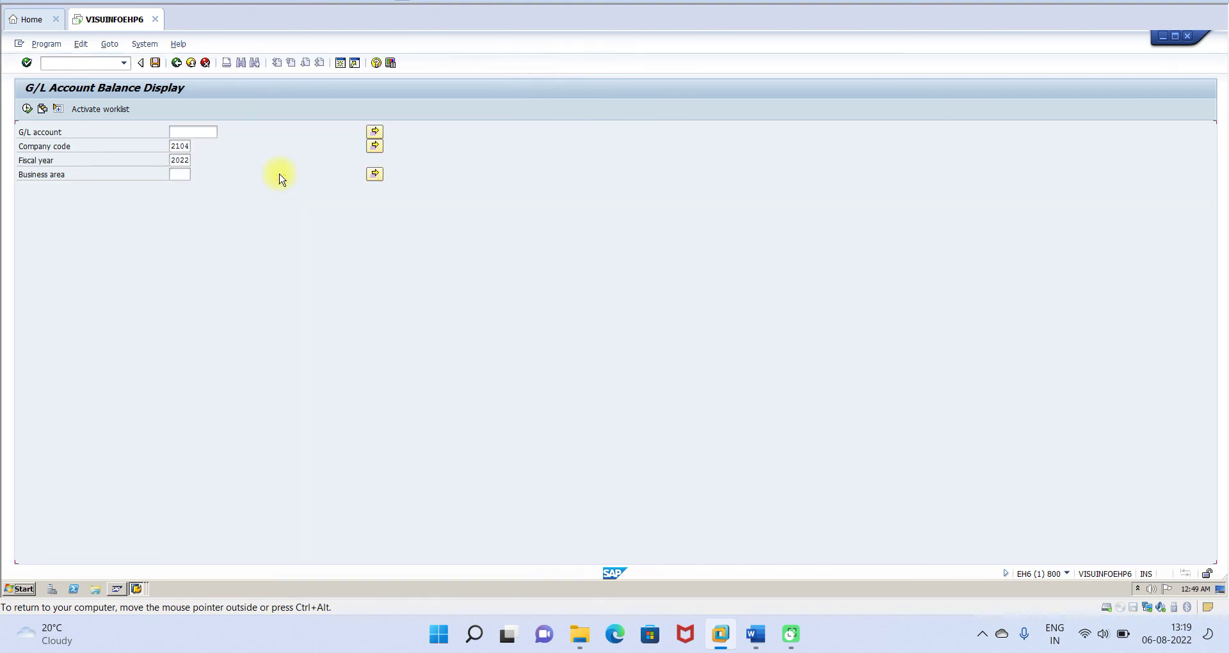
left_click(27, 109)
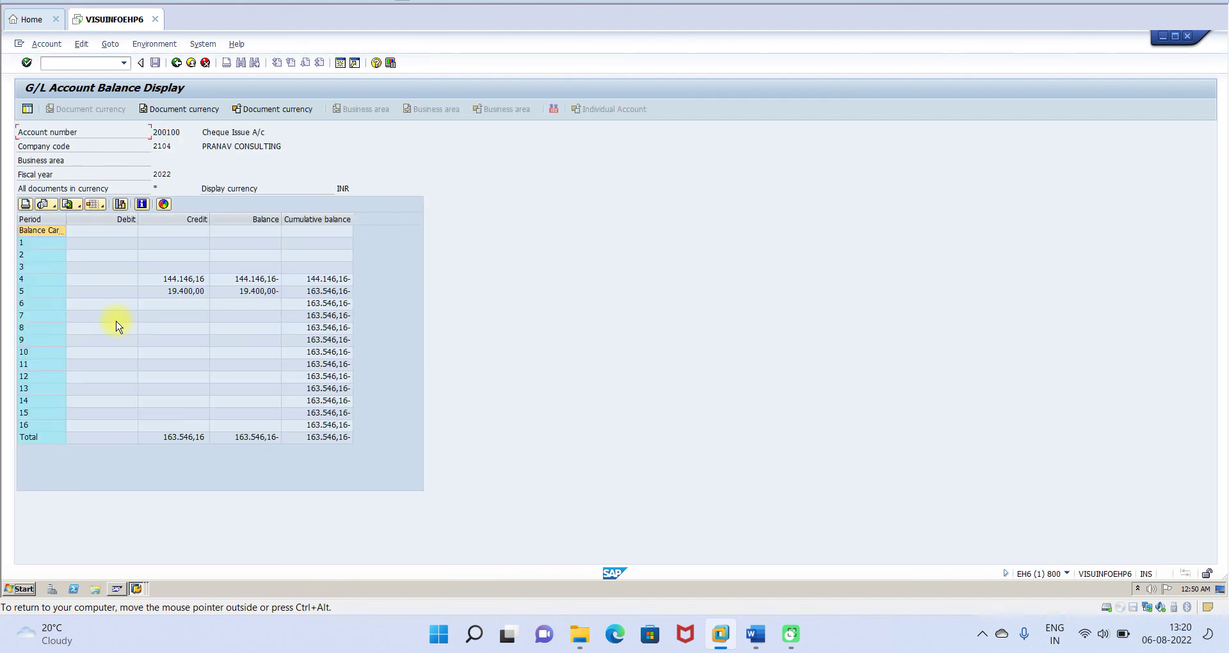
Step: Drill into the period 5 credit of Cheque Issue A/c and show the data entry view of the ZP document dated 06.08.2022
double_click(185, 293)
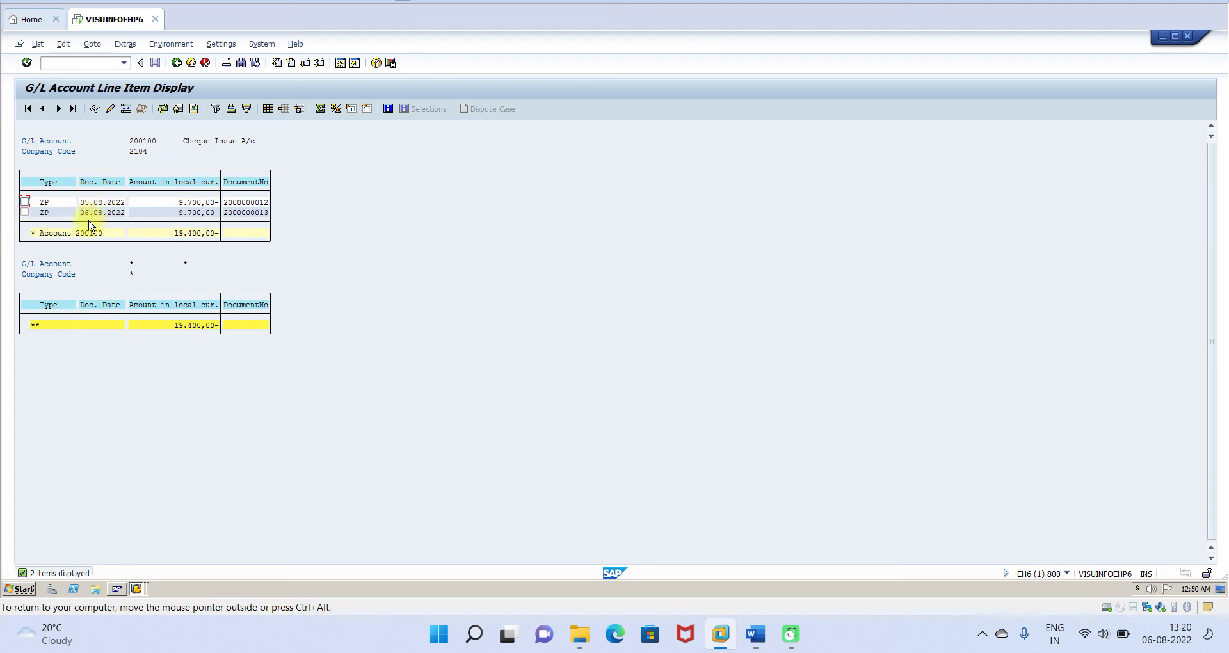
double_click(194, 215)
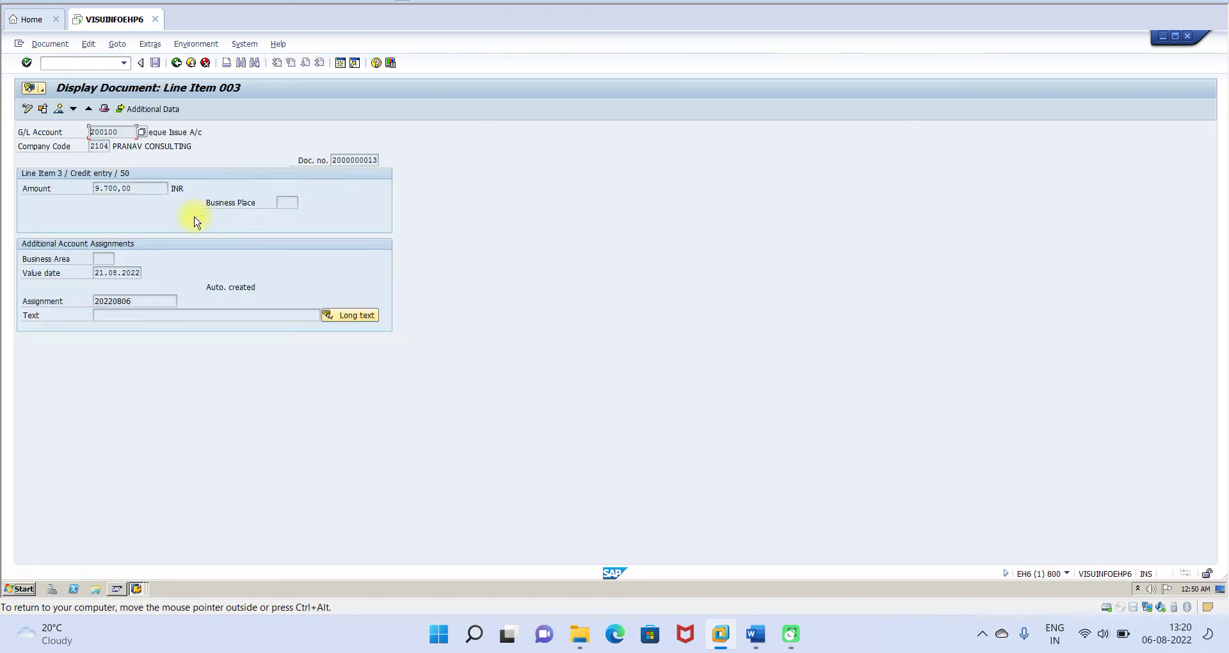
left_click(60, 110)
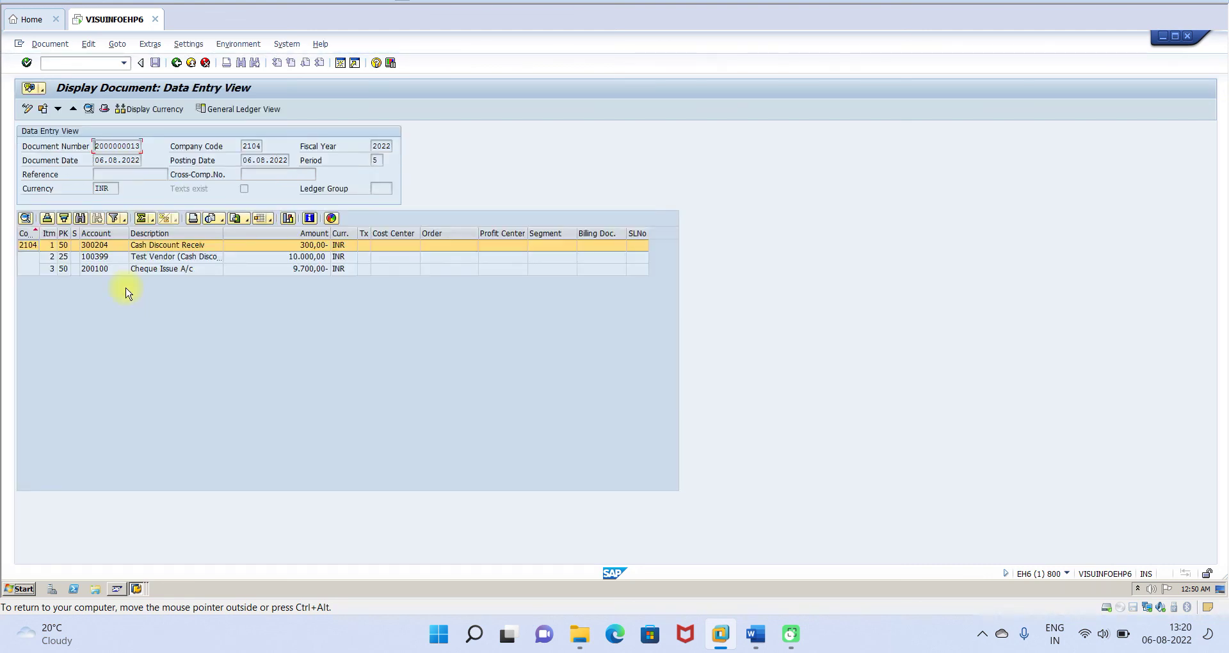